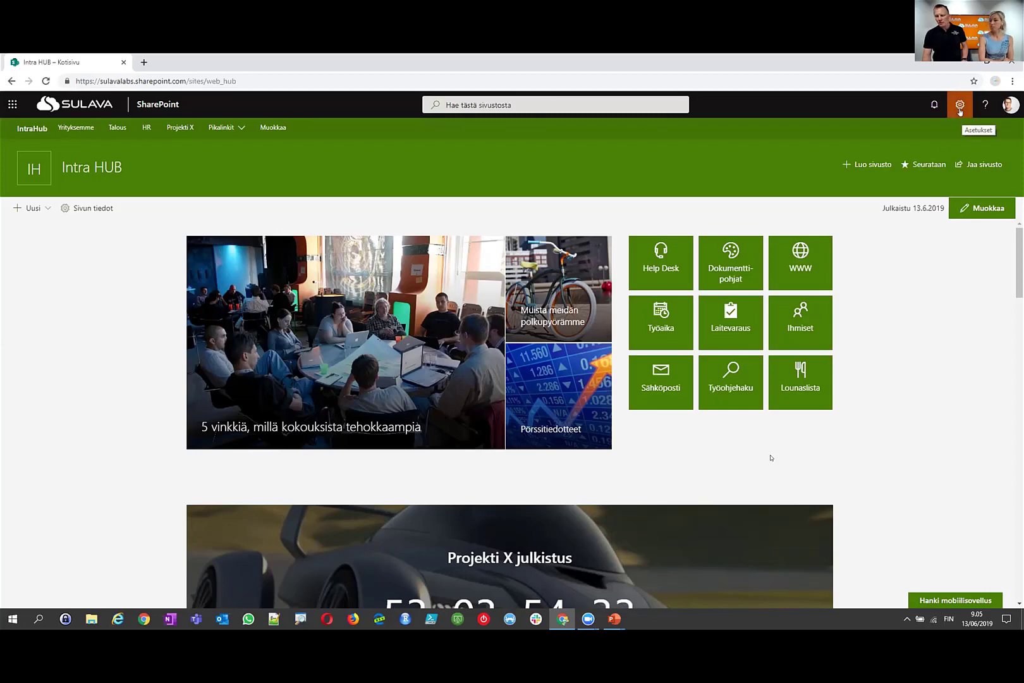
Step: Open the Documents library from the Intra HUB site's contents
click(960, 109)
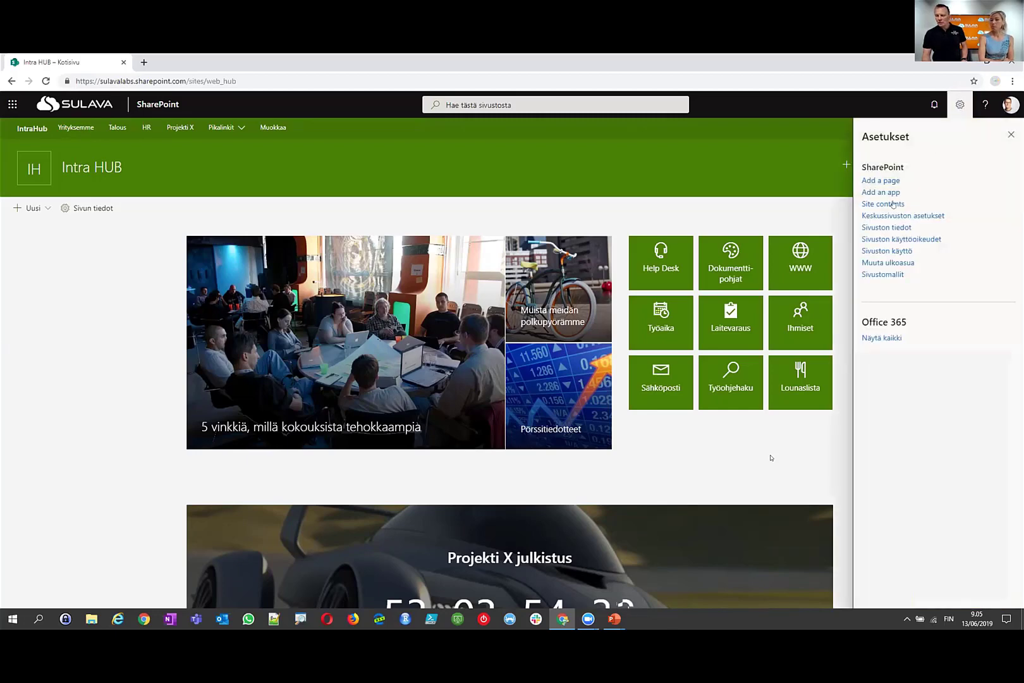
click(891, 205)
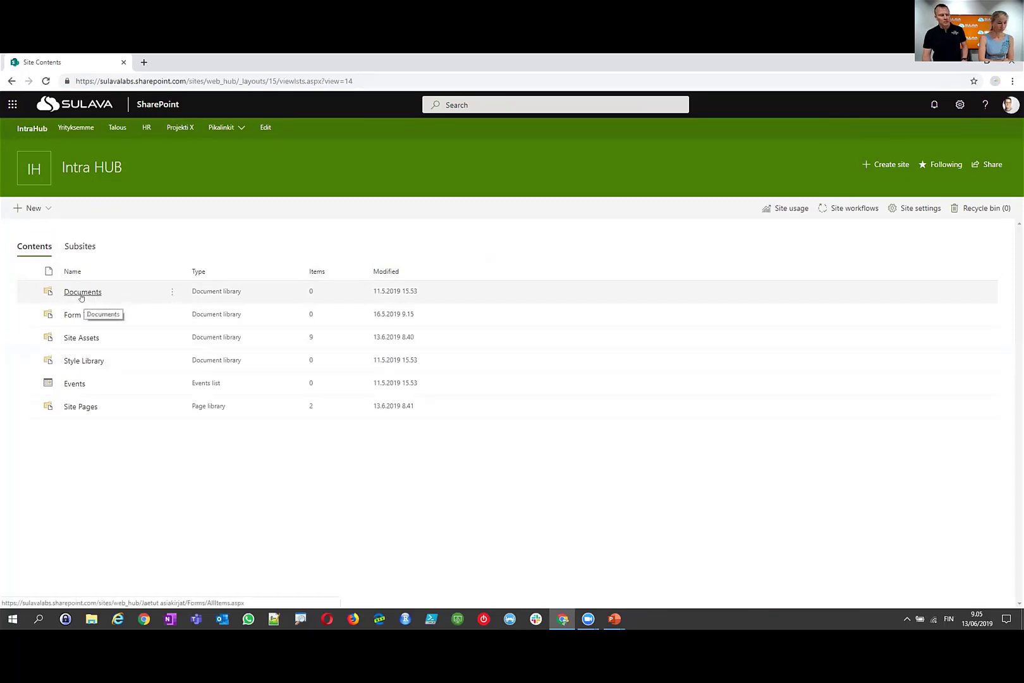
click(82, 293)
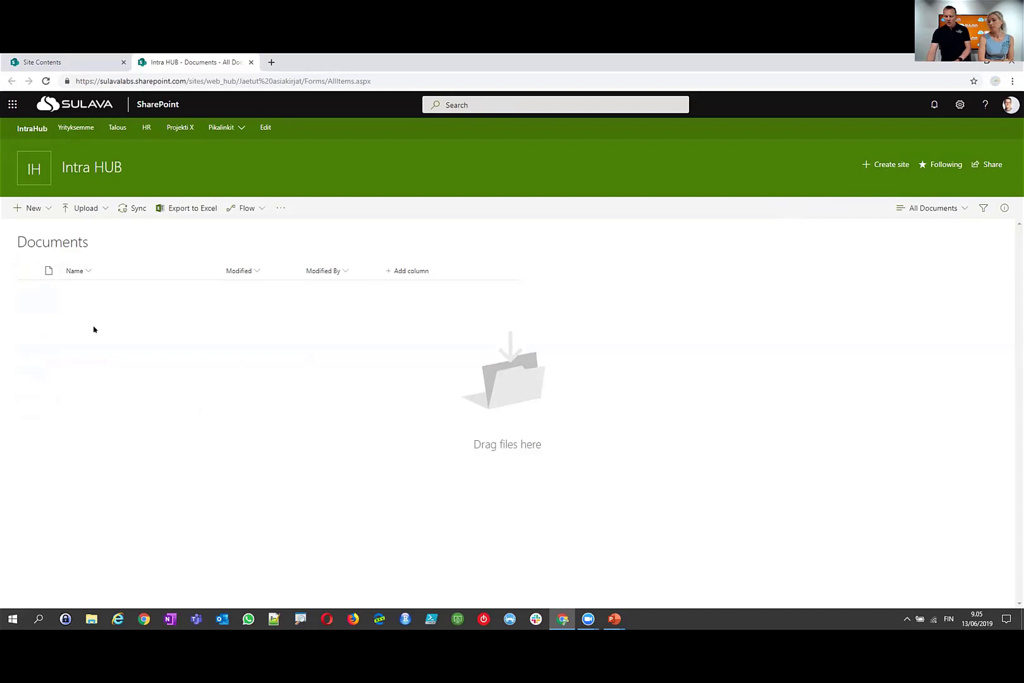
Step: Go to the HR site and open its Tiedostot library from the site contents
click(142, 129)
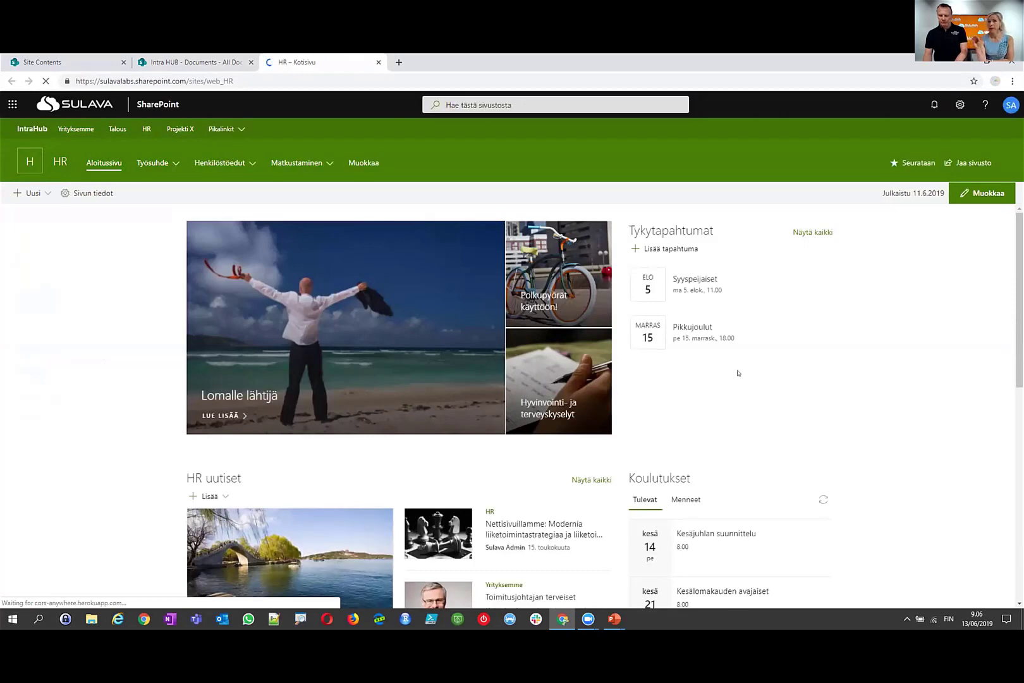
click(960, 105)
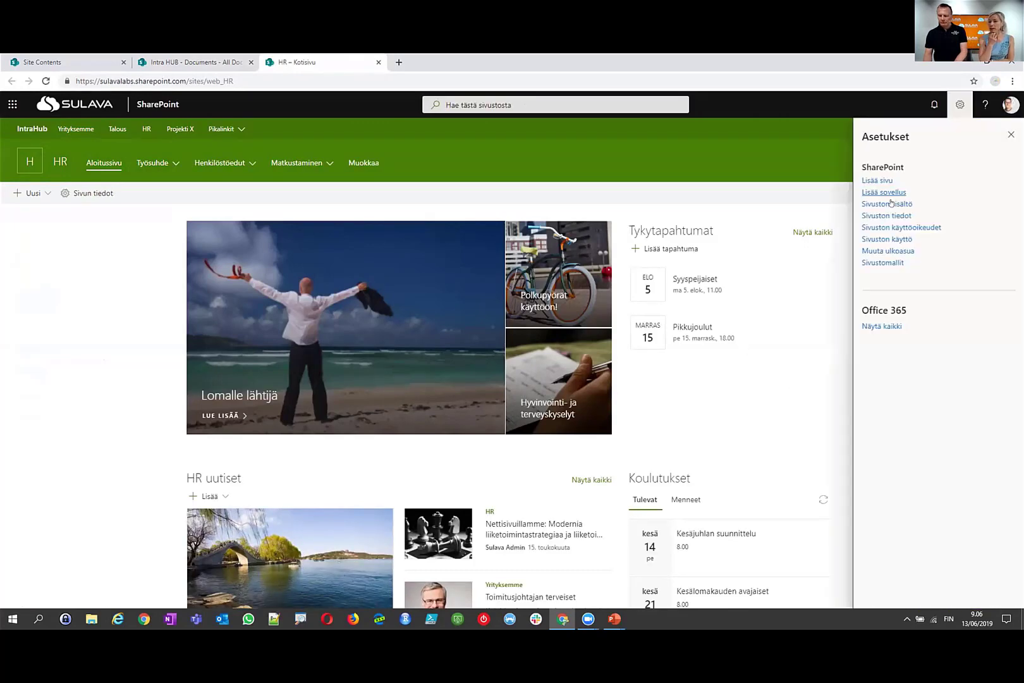
click(891, 204)
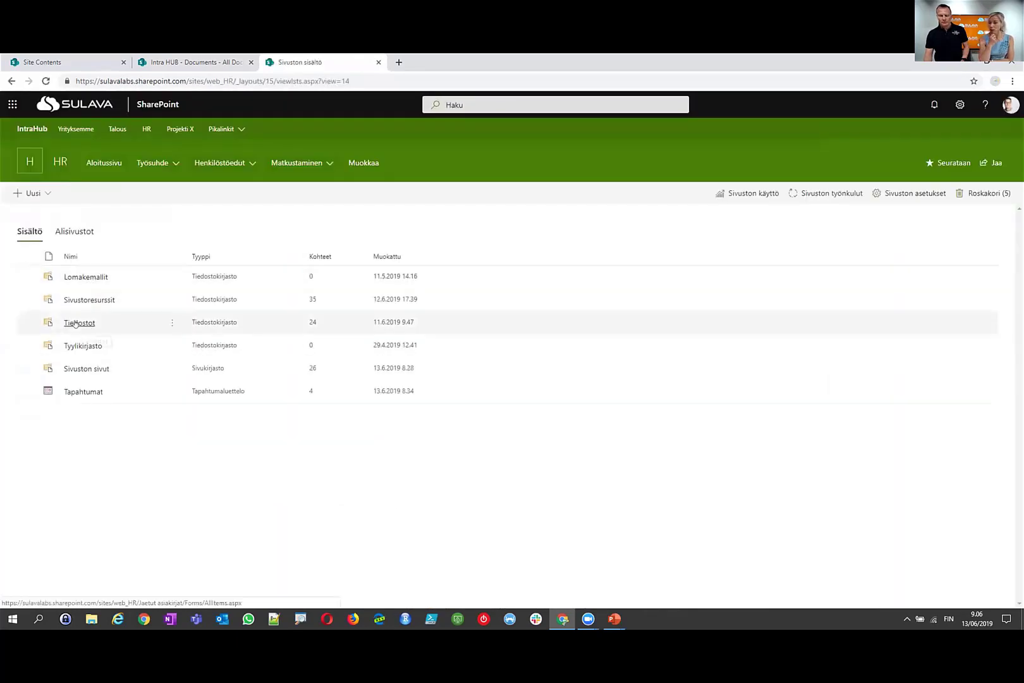
click(75, 323)
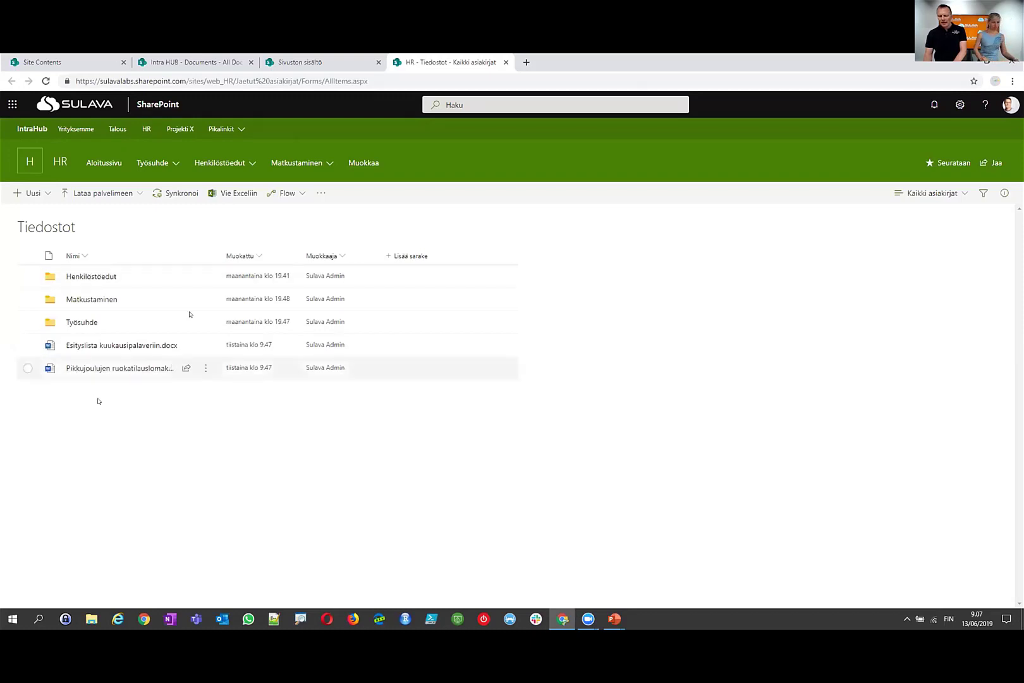
Step: Open the HR site's Matkustaminen page and put it into edit mode
mouse_move(232, 168)
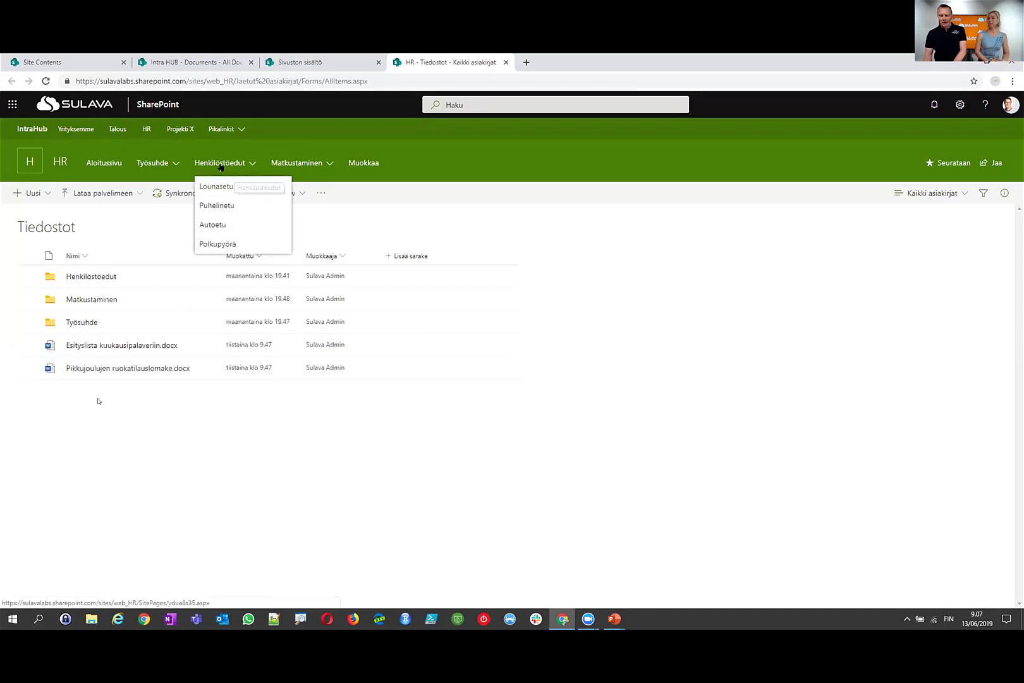
mouse_move(296, 167)
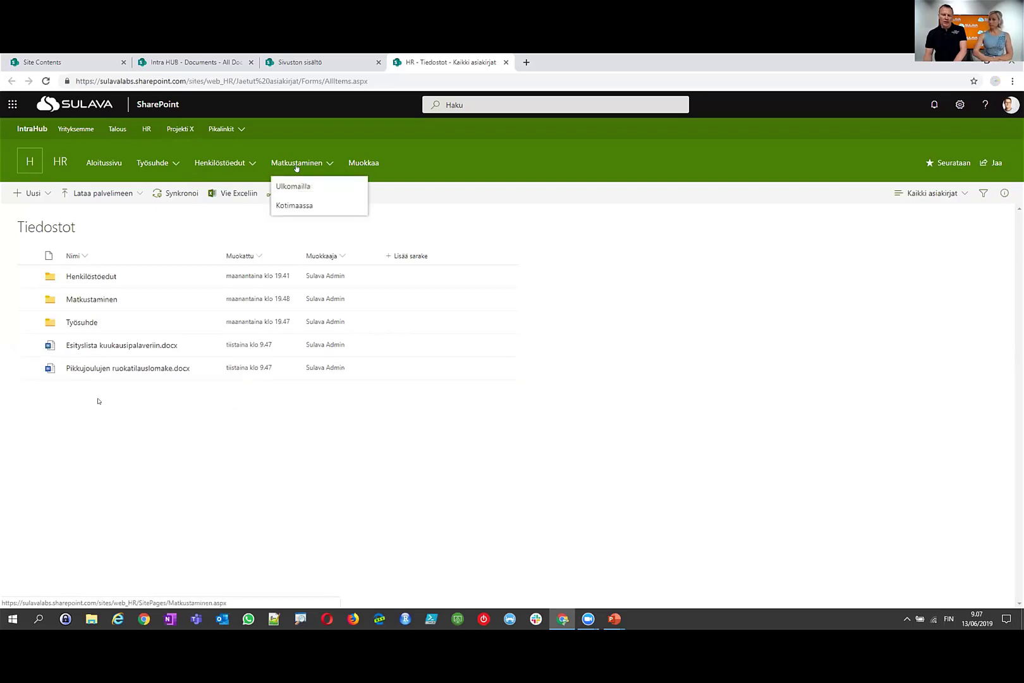
click(298, 166)
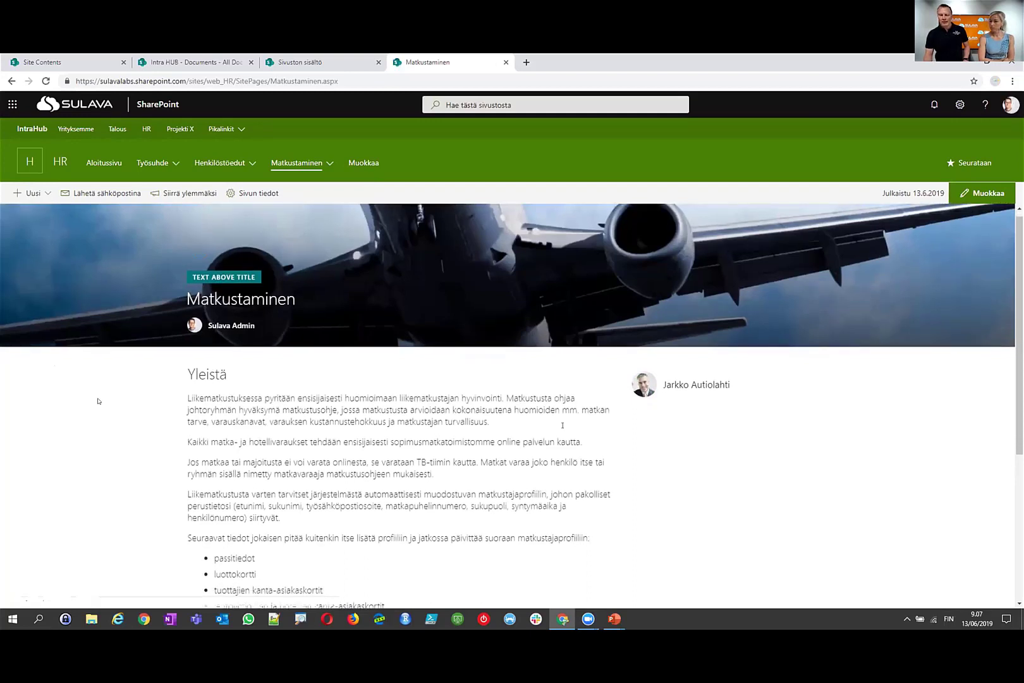
click(984, 194)
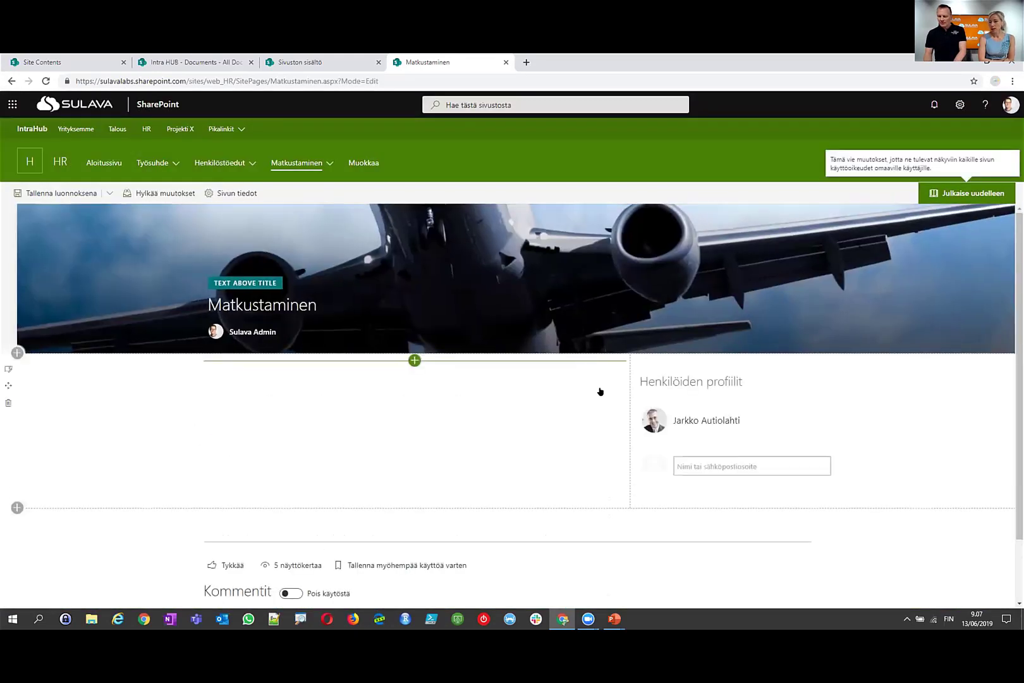
Step: Add a Tiedostokirjasto web part below the people profiles and choose the Tiedostot library as its source
scroll(689, 406, down, 2)
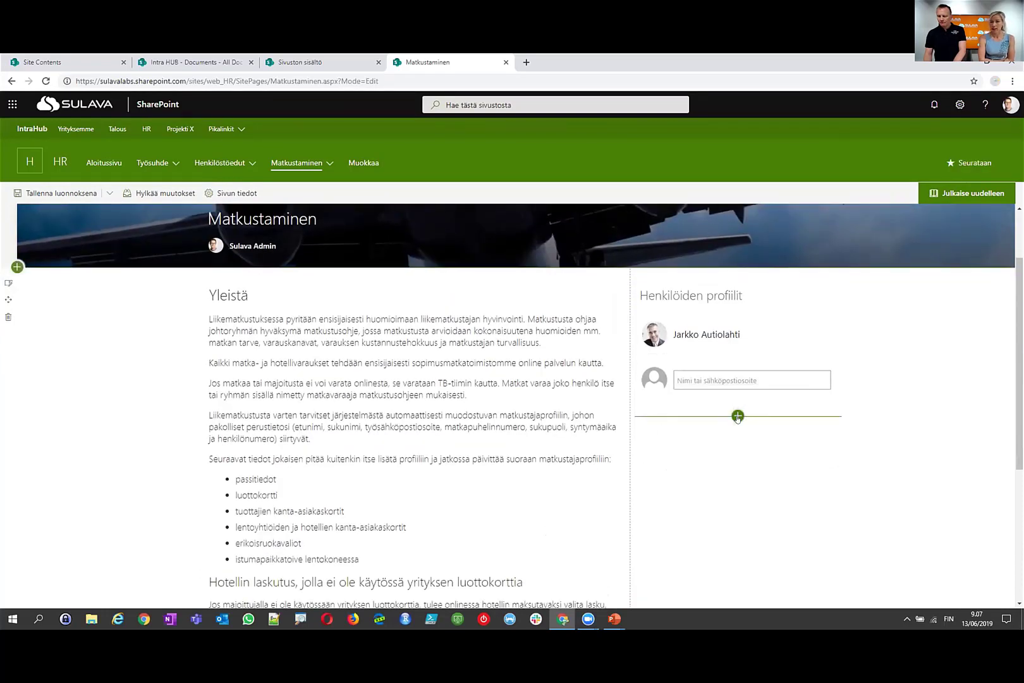
click(737, 415)
scroll(720, 359, down, 3)
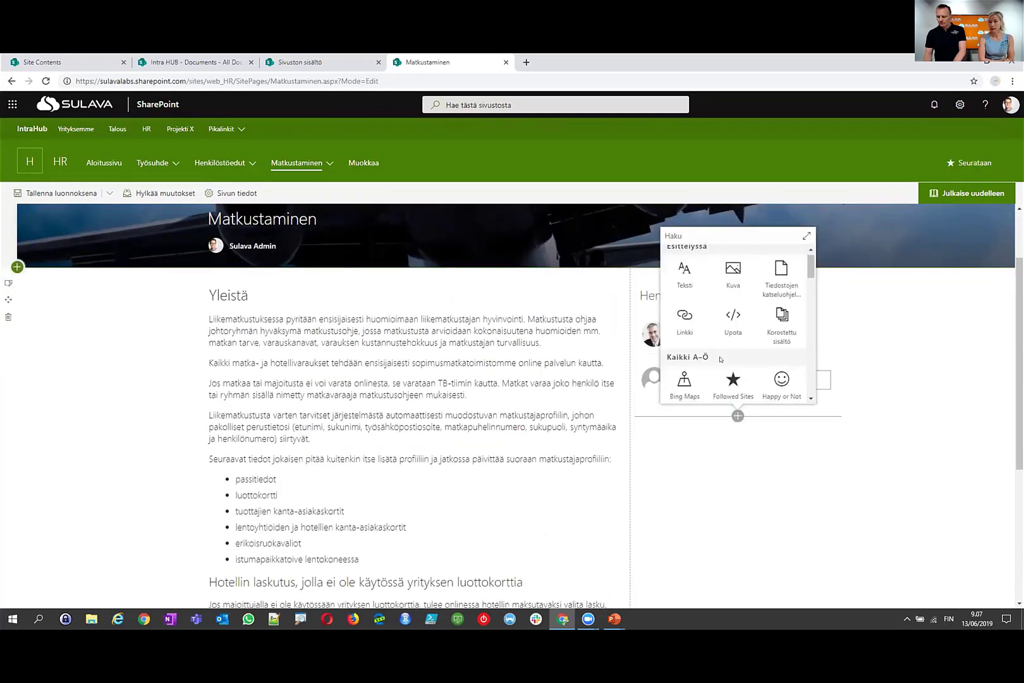
scroll(720, 359, down, 6)
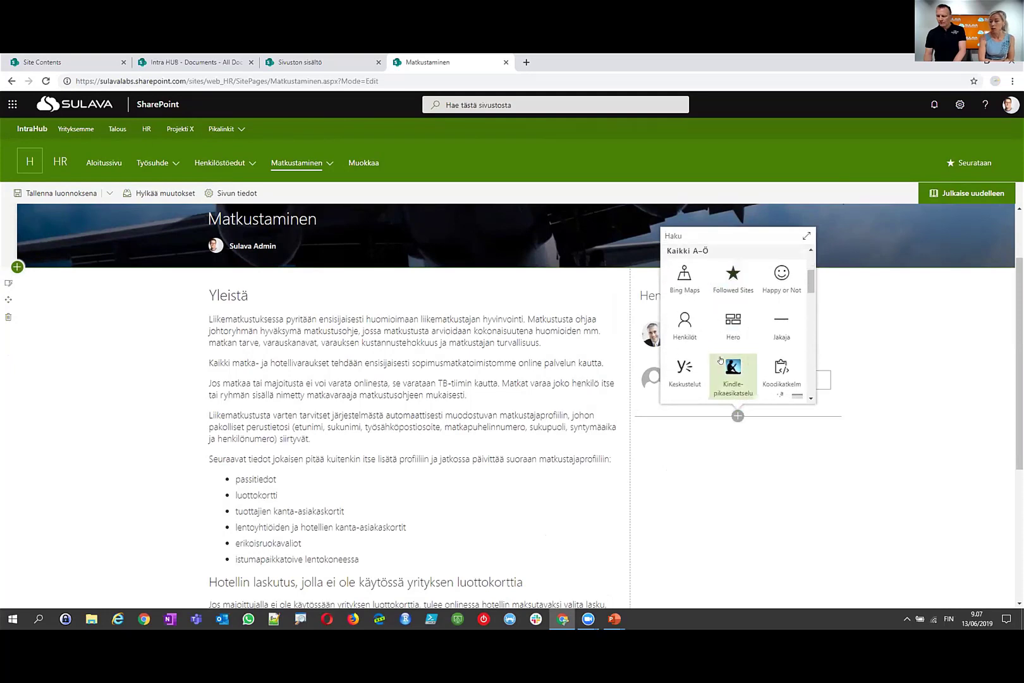
scroll(720, 359, down, 3)
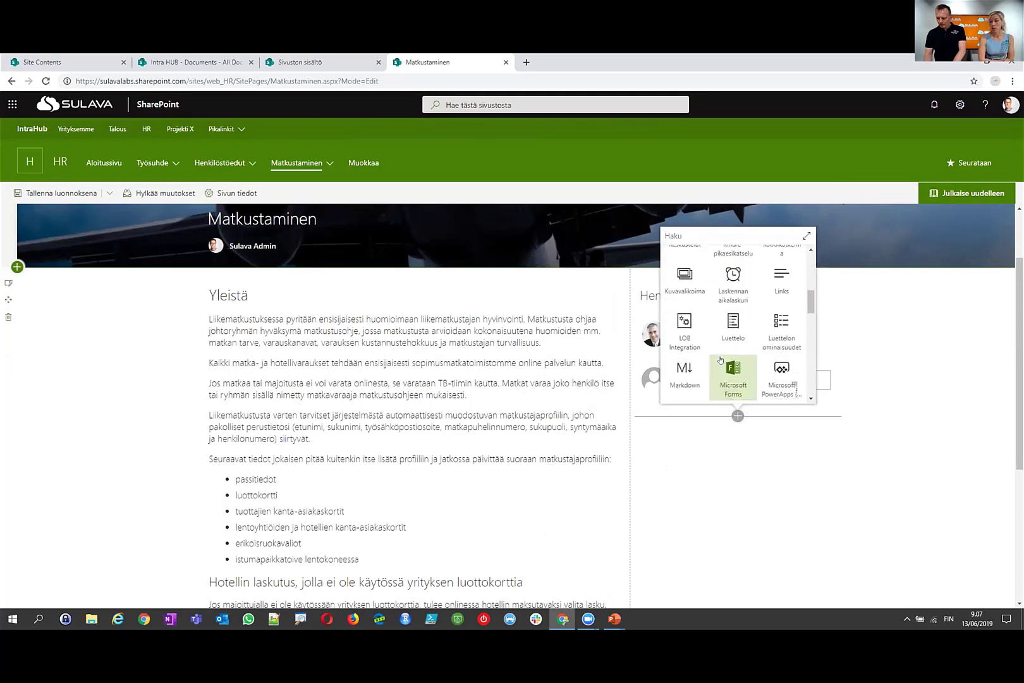
scroll(721, 360, down, 5)
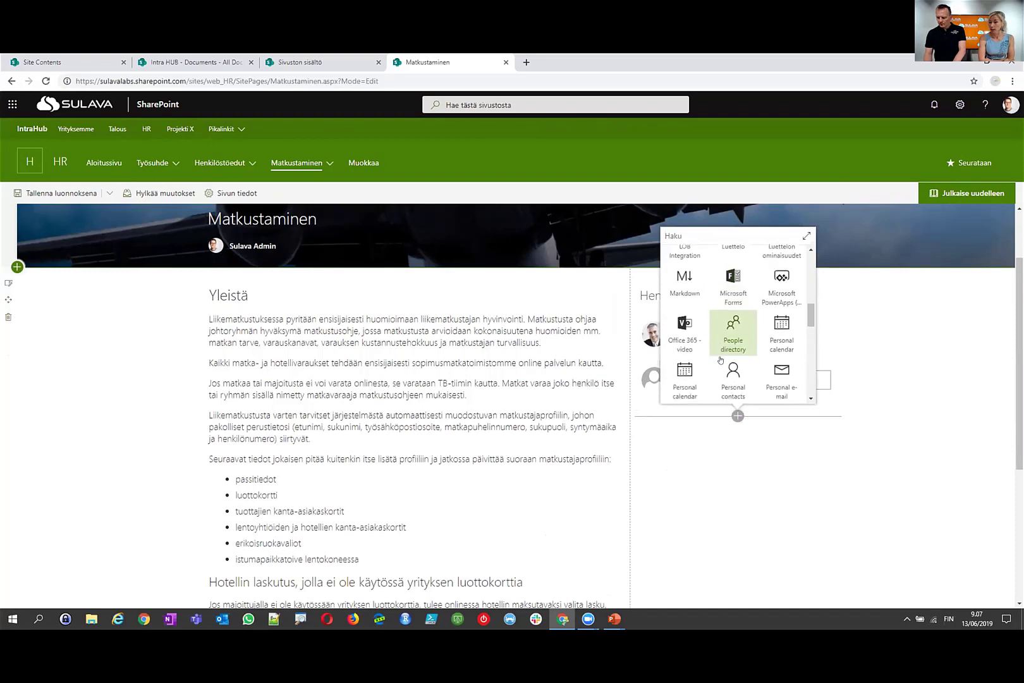
scroll(720, 359, down, 5)
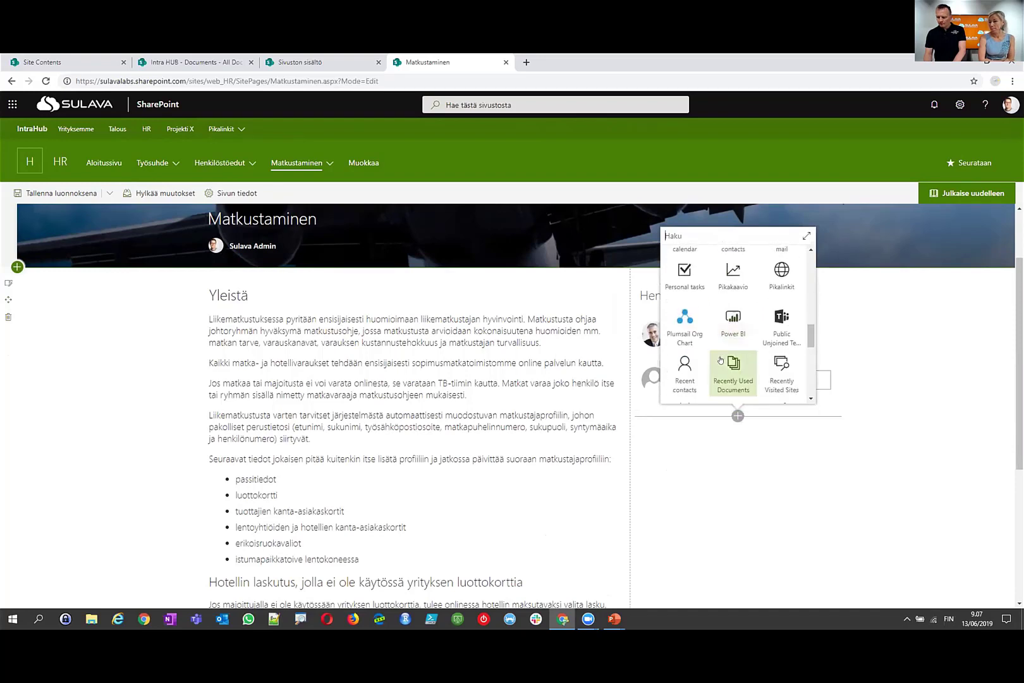
scroll(720, 359, down, 5)
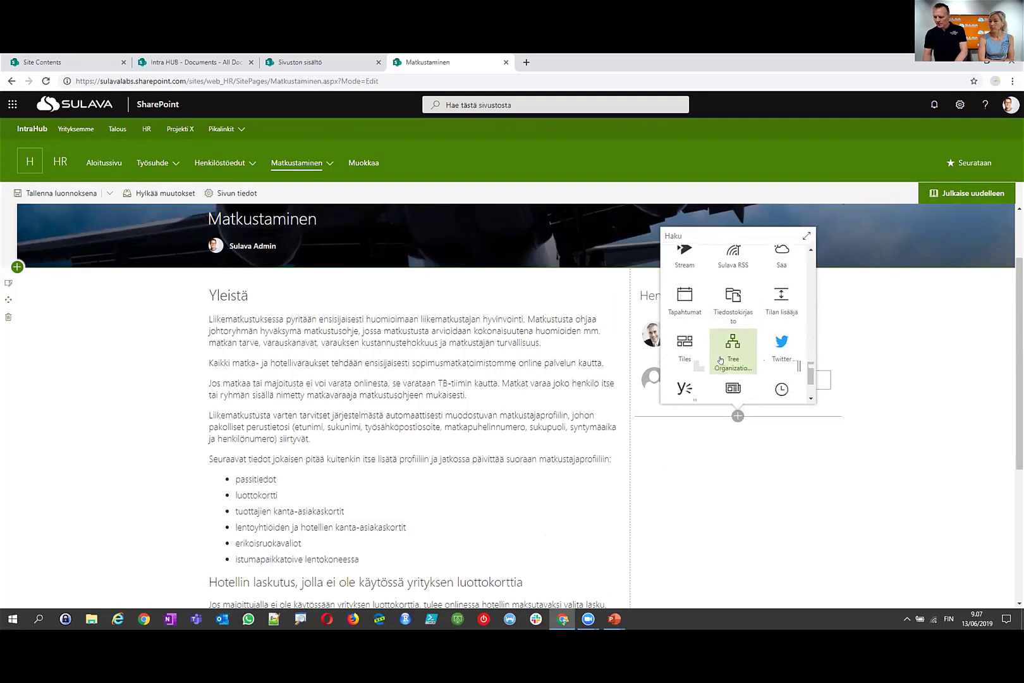
click(733, 300)
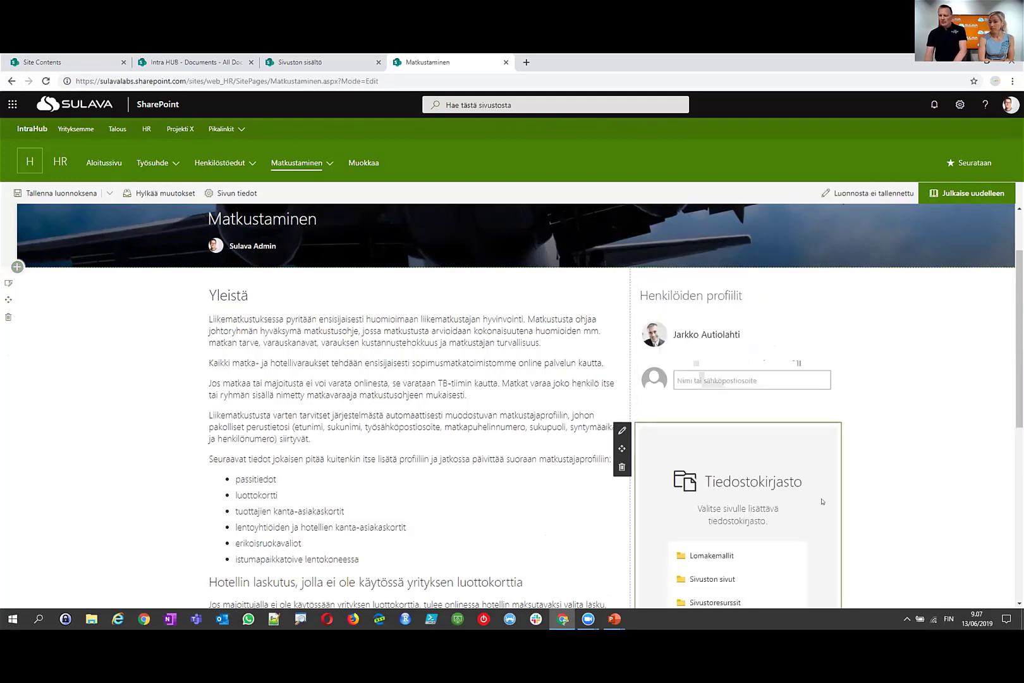
scroll(821, 501, down, 3)
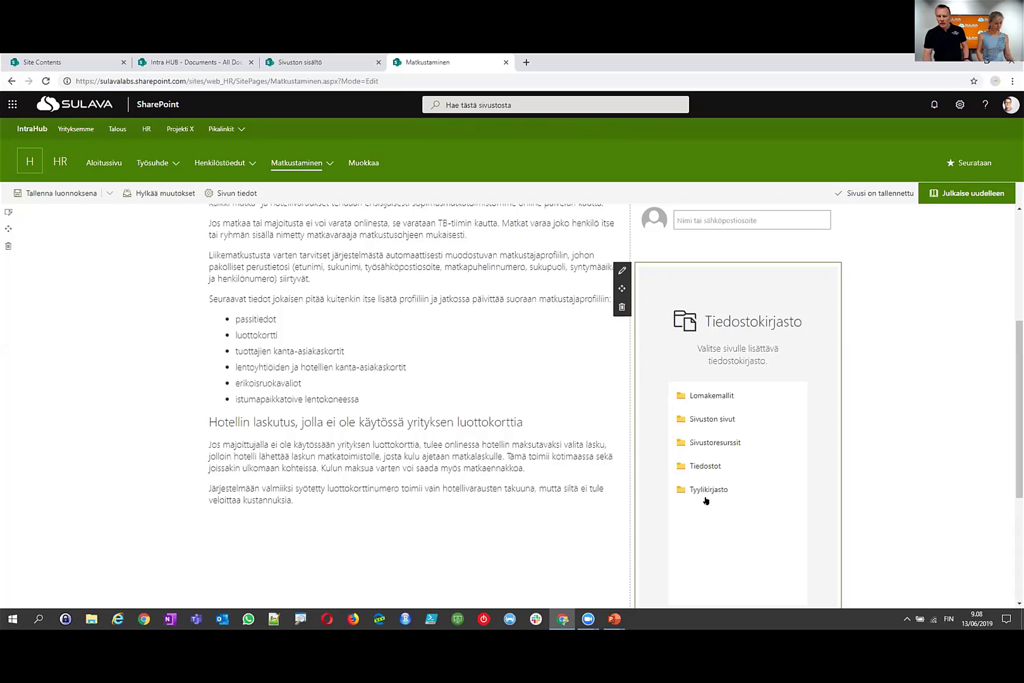
click(706, 466)
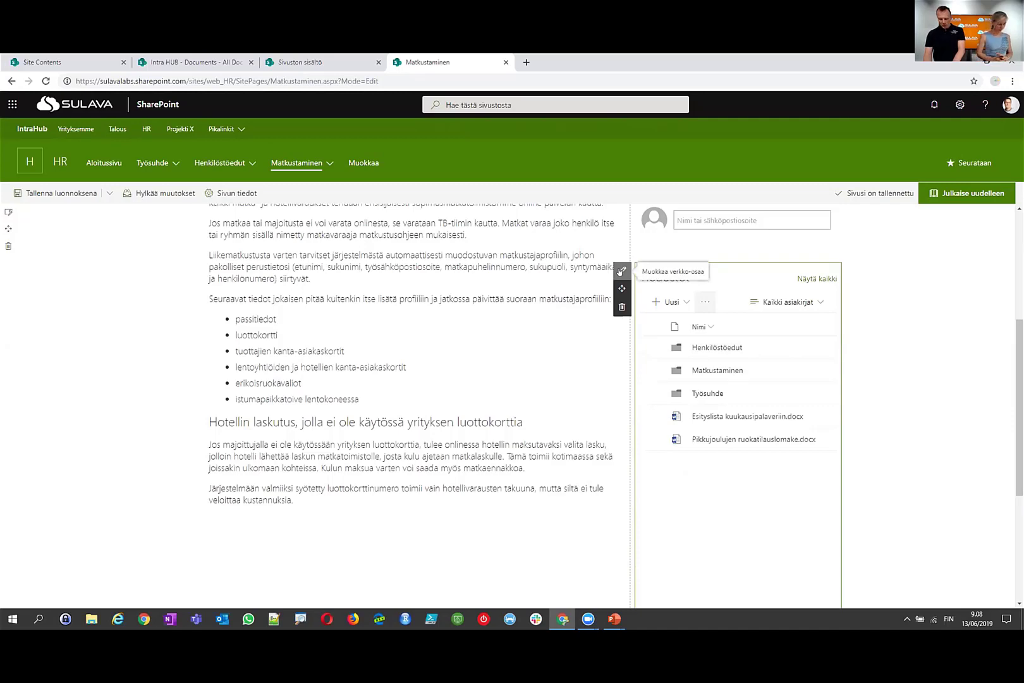
click(621, 270)
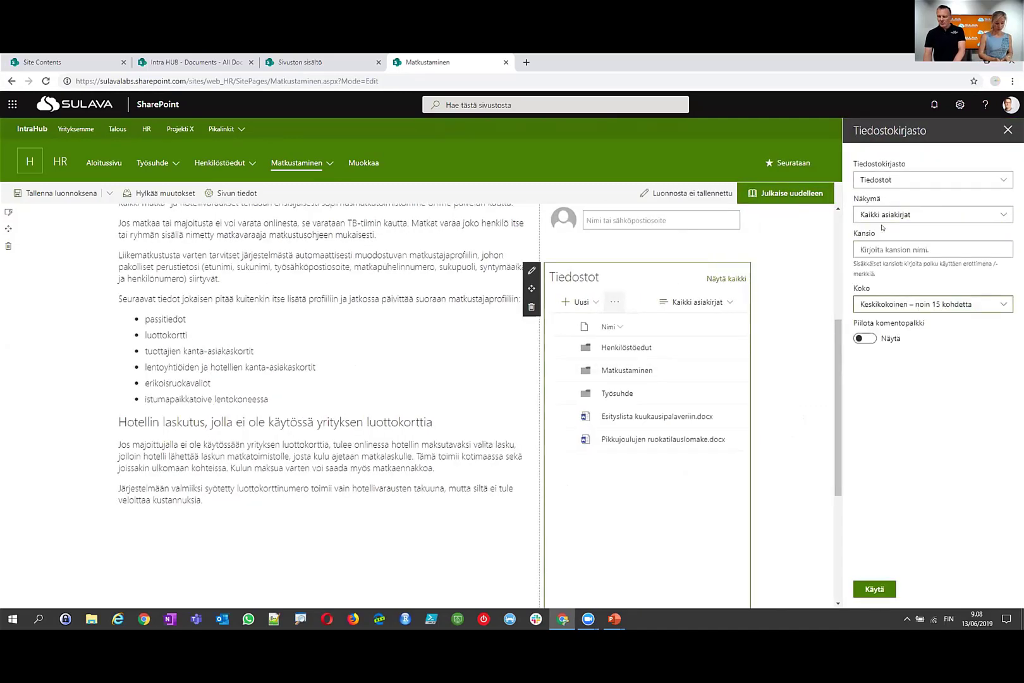
click(900, 248)
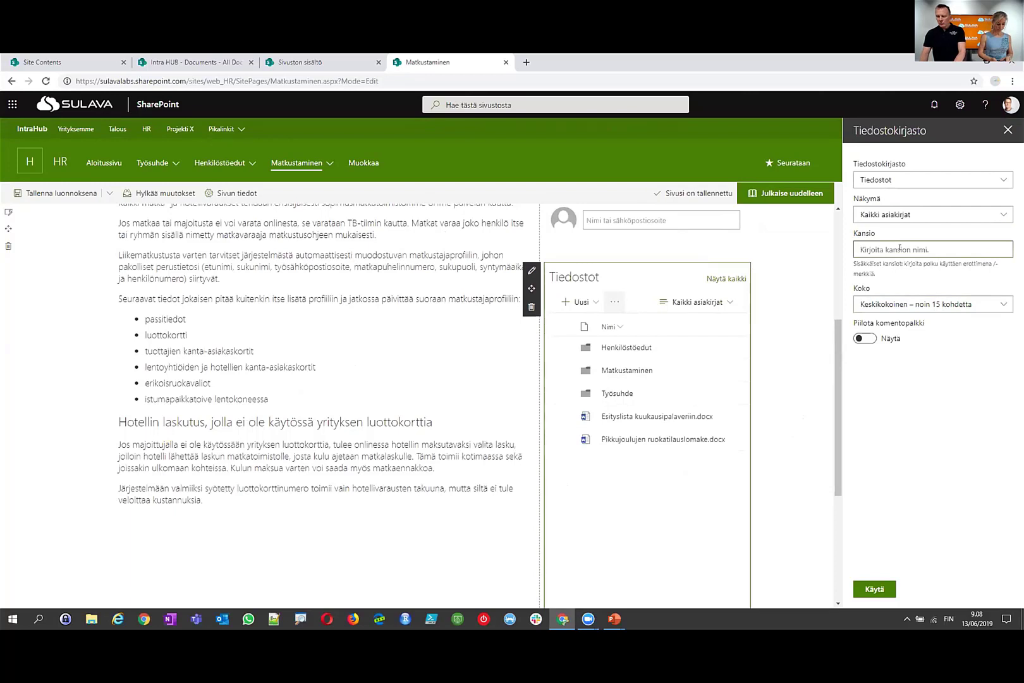
text(Matkustaminen)
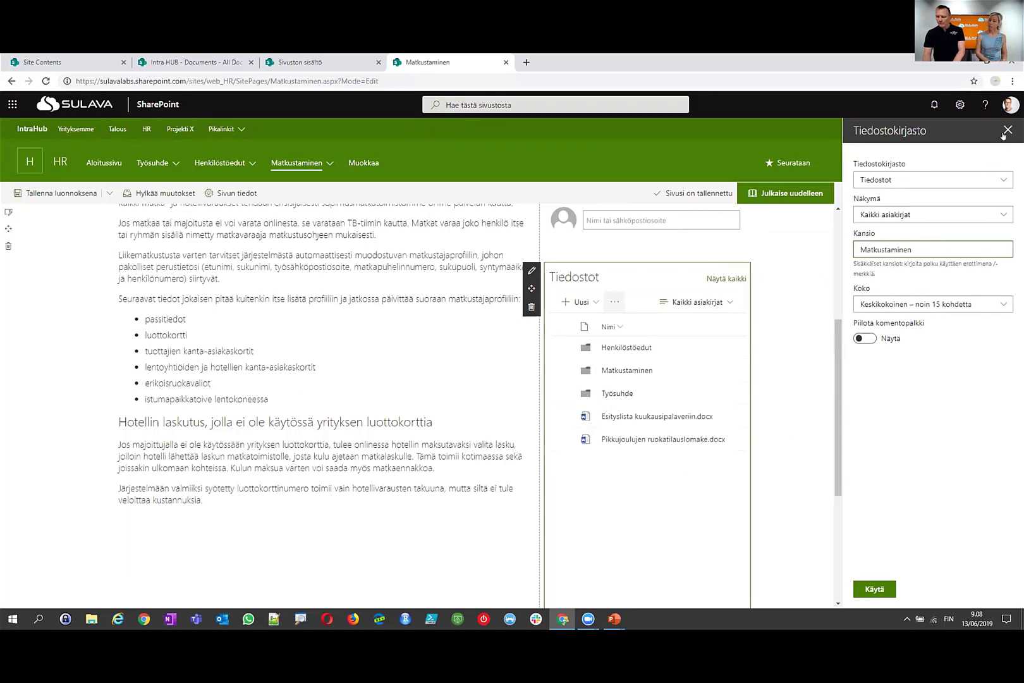
click(866, 340)
click(866, 339)
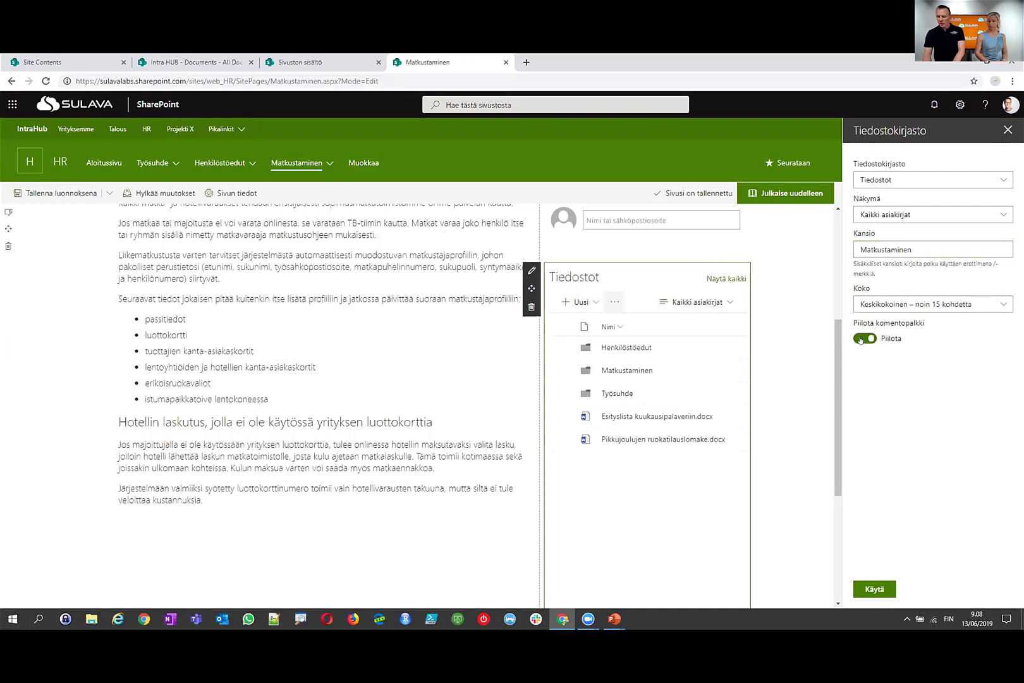
click(876, 340)
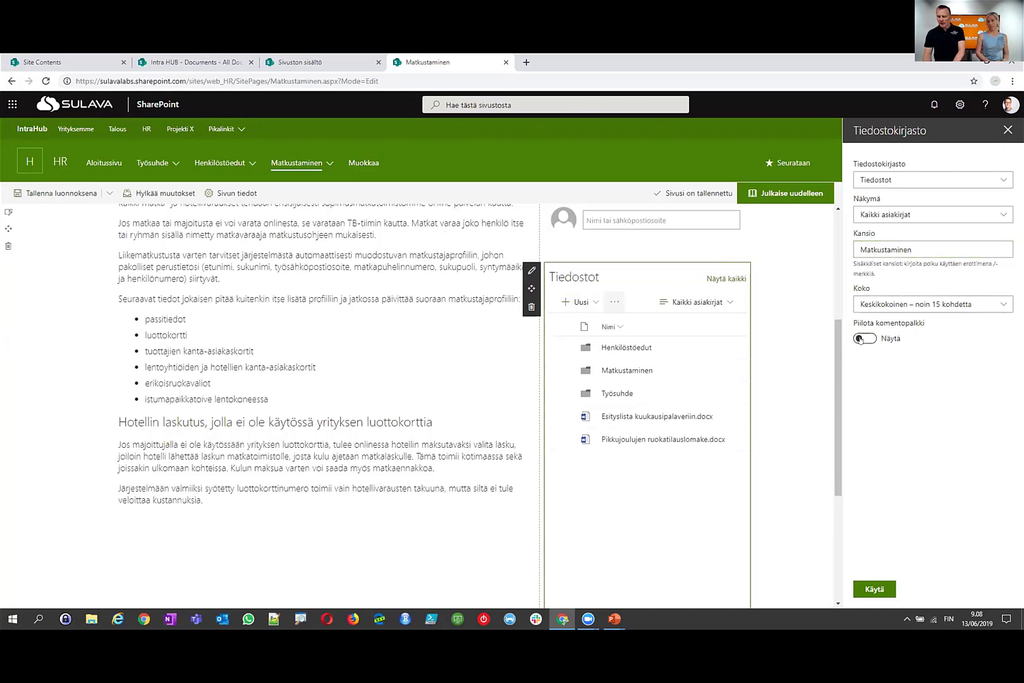
click(1006, 131)
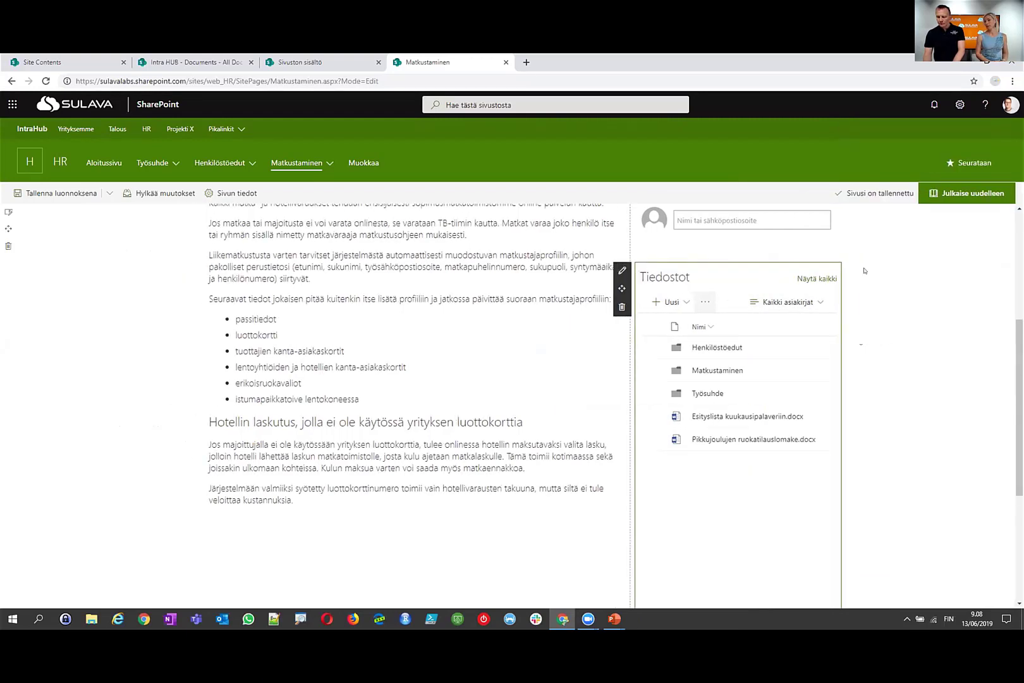
Step: Limit the Tiedostokirjasto web part to the Matkustaminen folder, apply the setting and close its properties
click(622, 270)
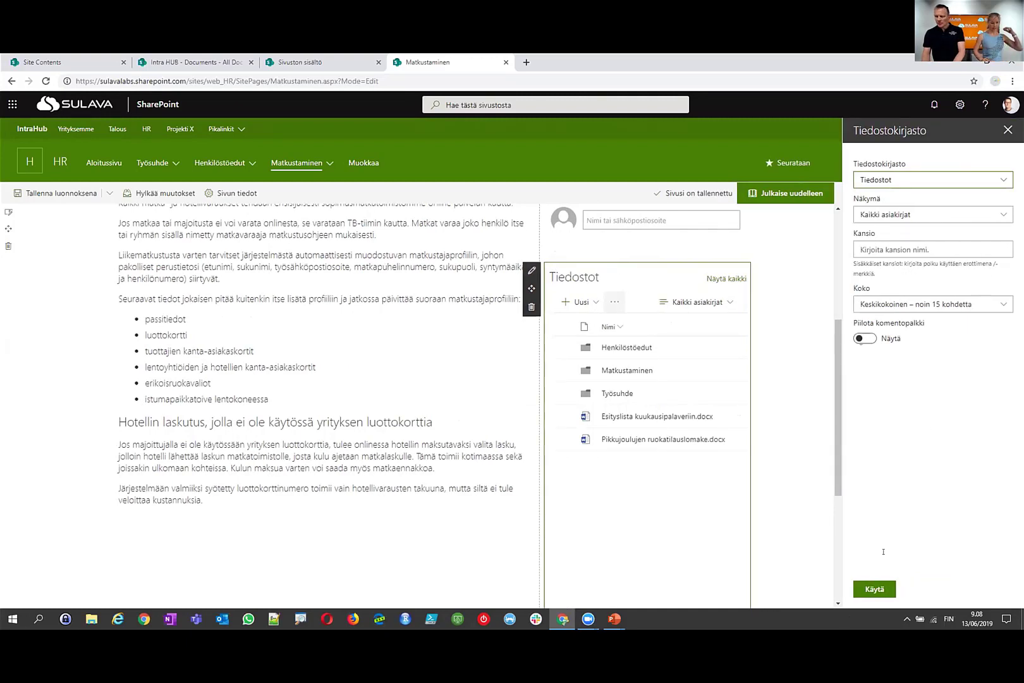
key(Tab)
key(Tab)
text(Matkustaminen)
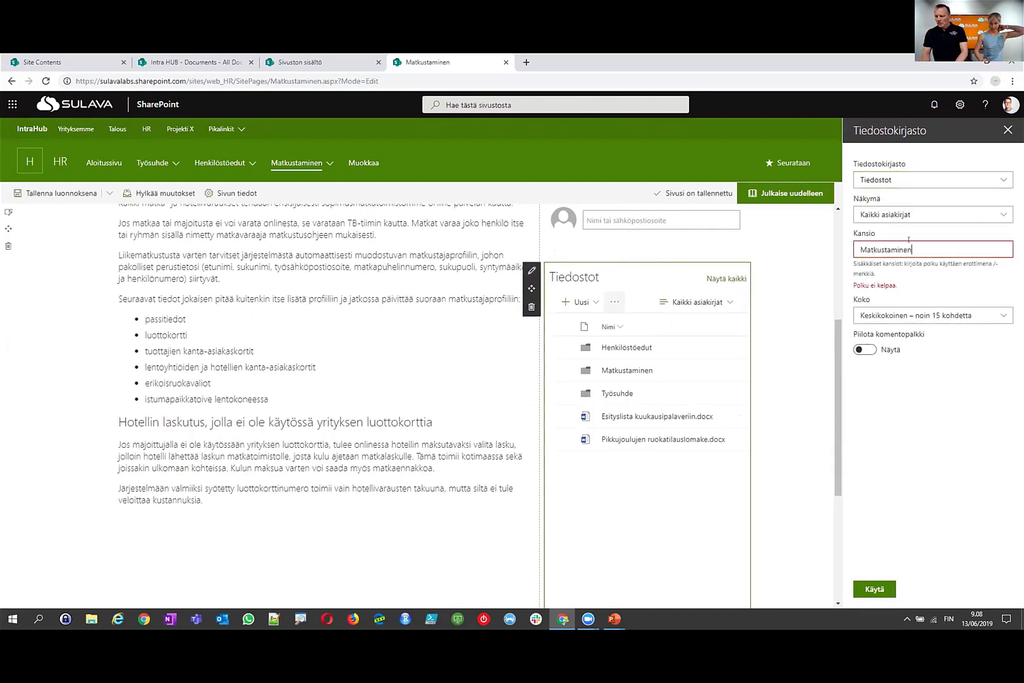
click(874, 588)
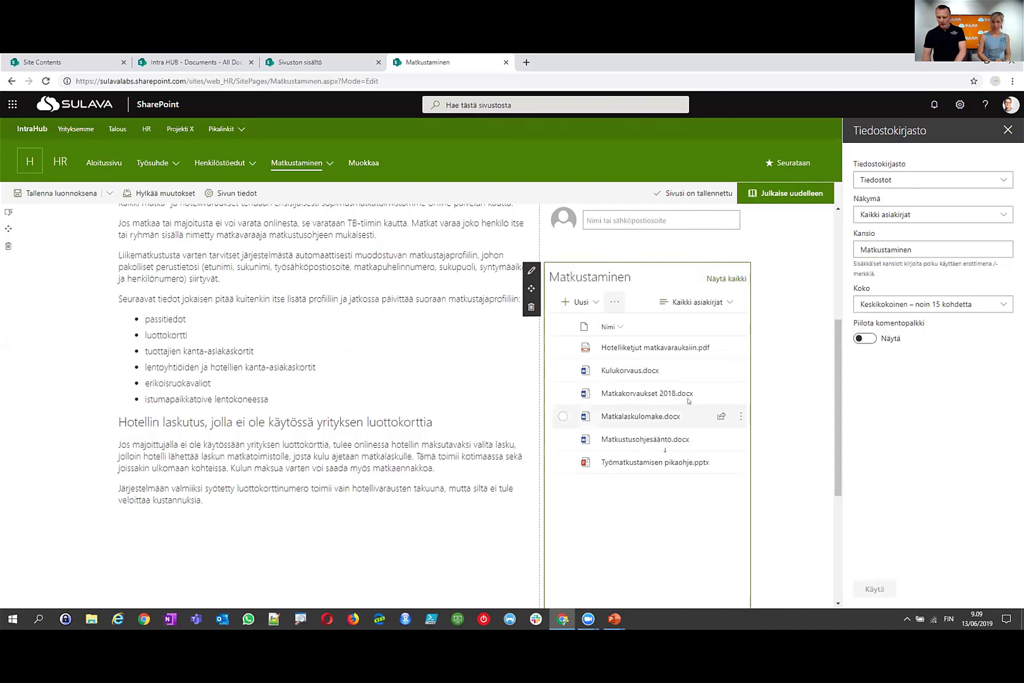
click(1008, 129)
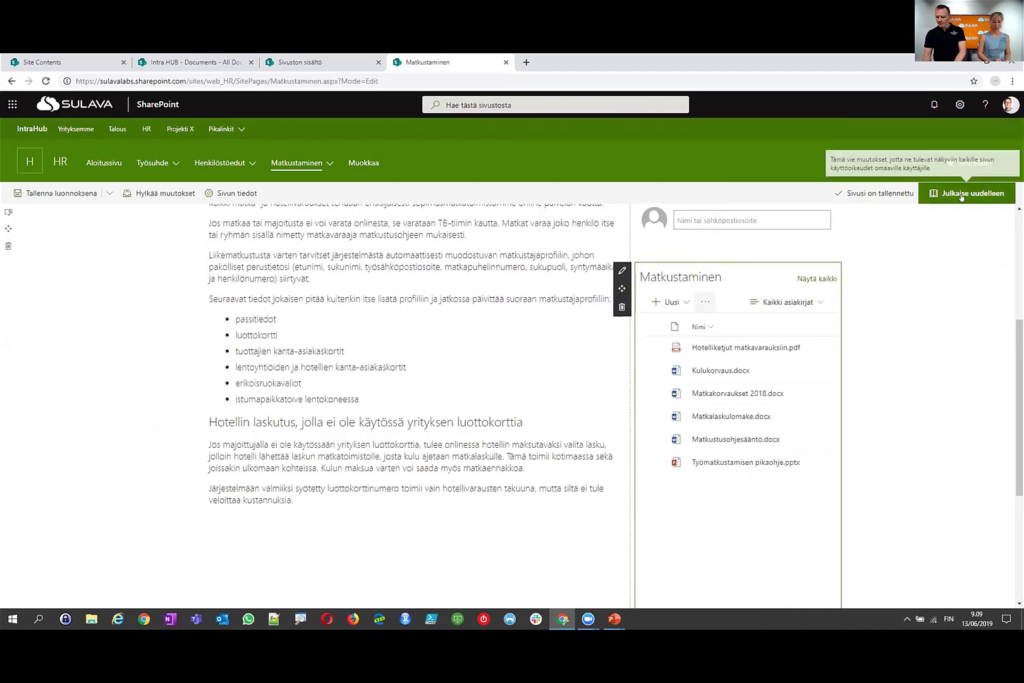
Step: Republish the Matkustaminen page and review its text and embedded document list
click(961, 194)
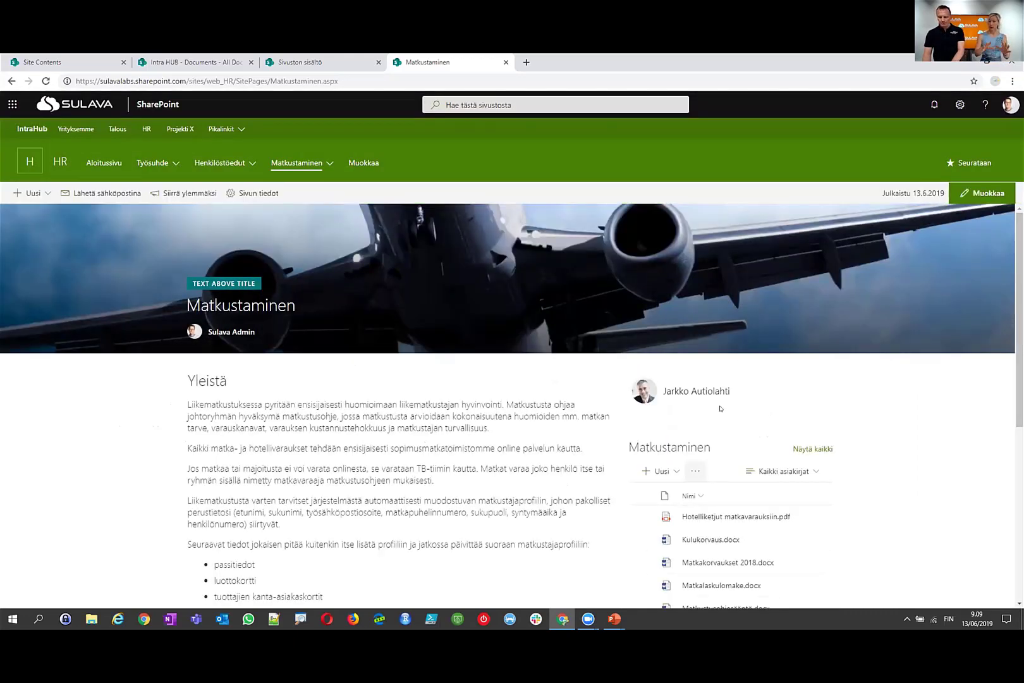
scroll(720, 409, down, 1)
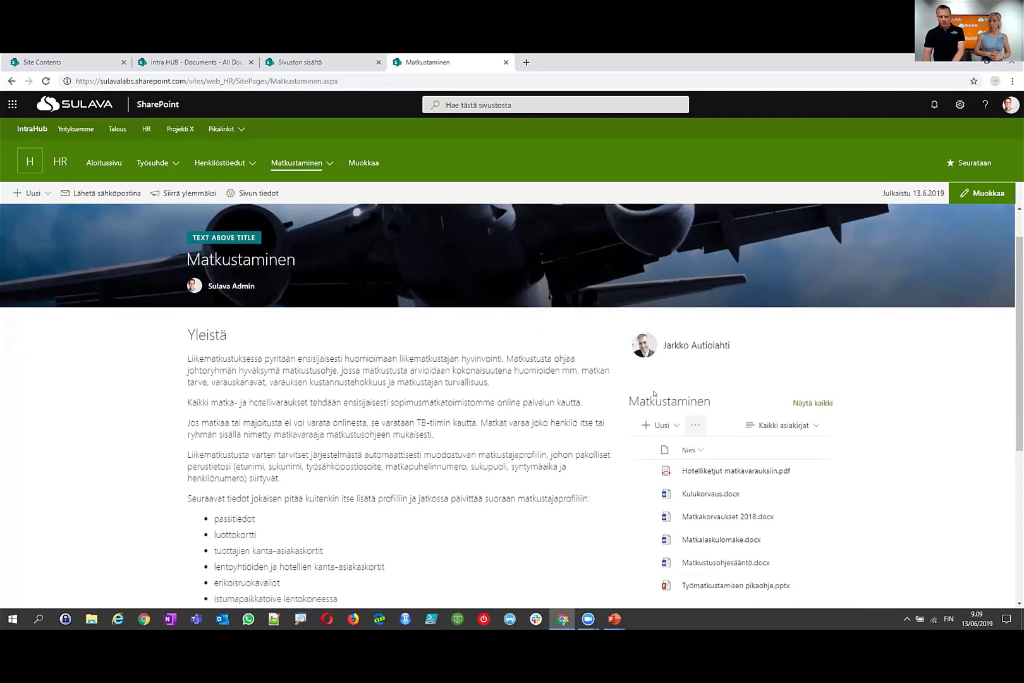
scroll(654, 393, down, 1)
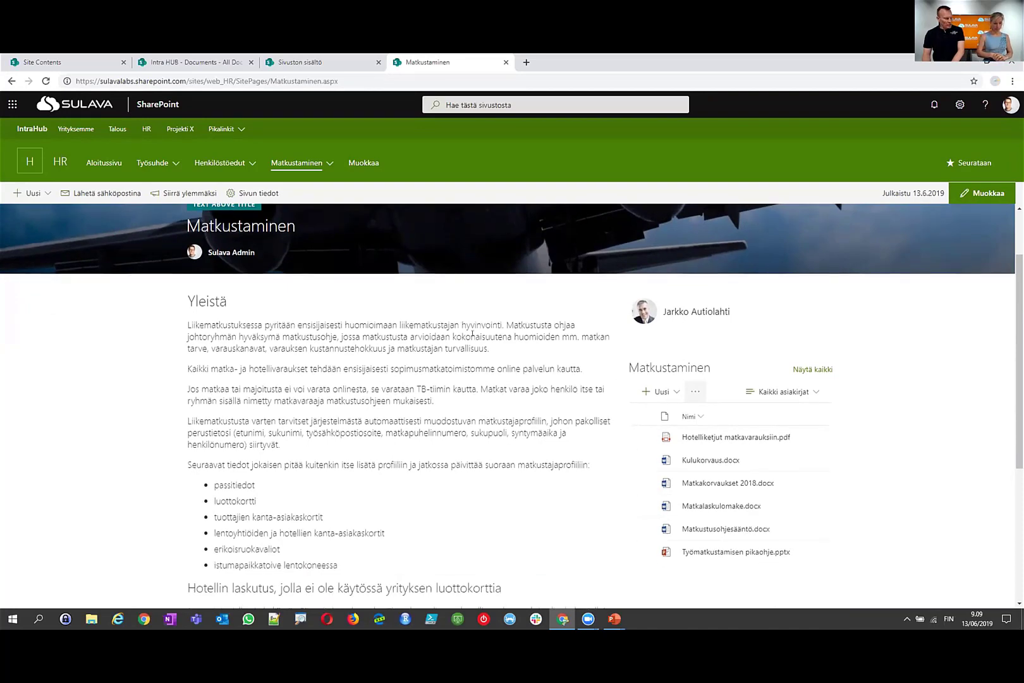
scroll(313, 390, down, 2)
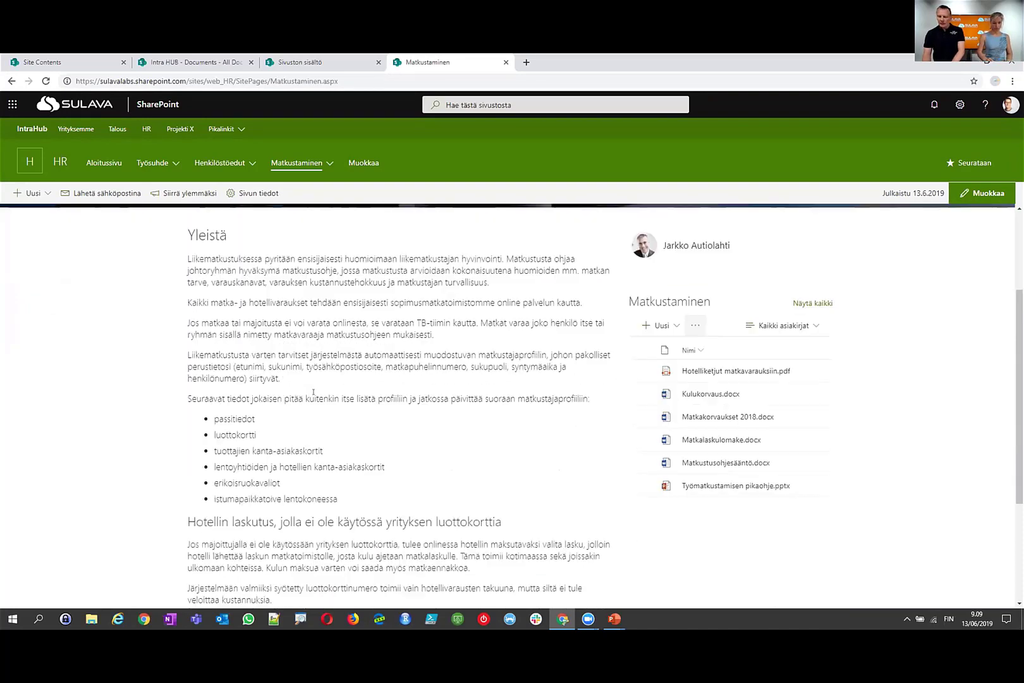
Step: Open the Yrityksemme site's home page and put it into edit mode
scroll(116, 220, up, 3)
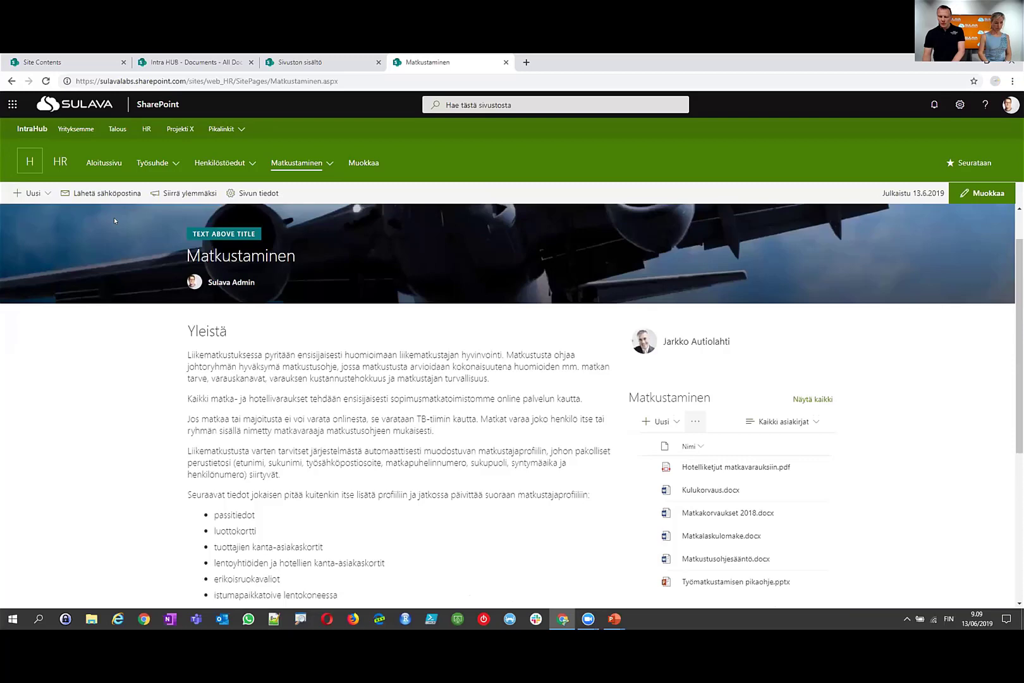
click(75, 128)
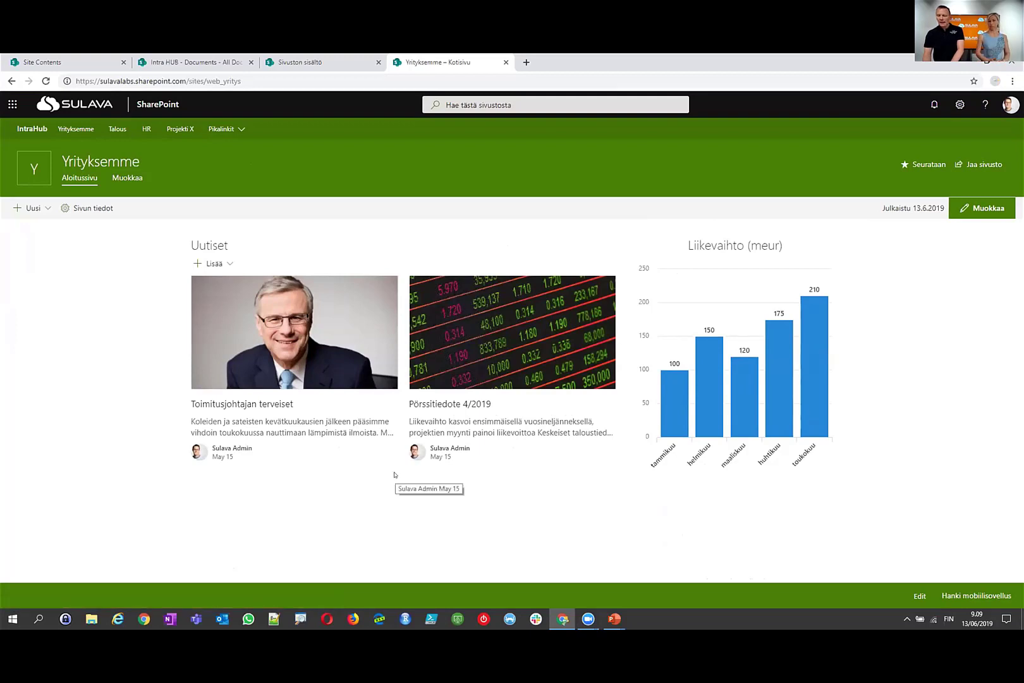
click(968, 213)
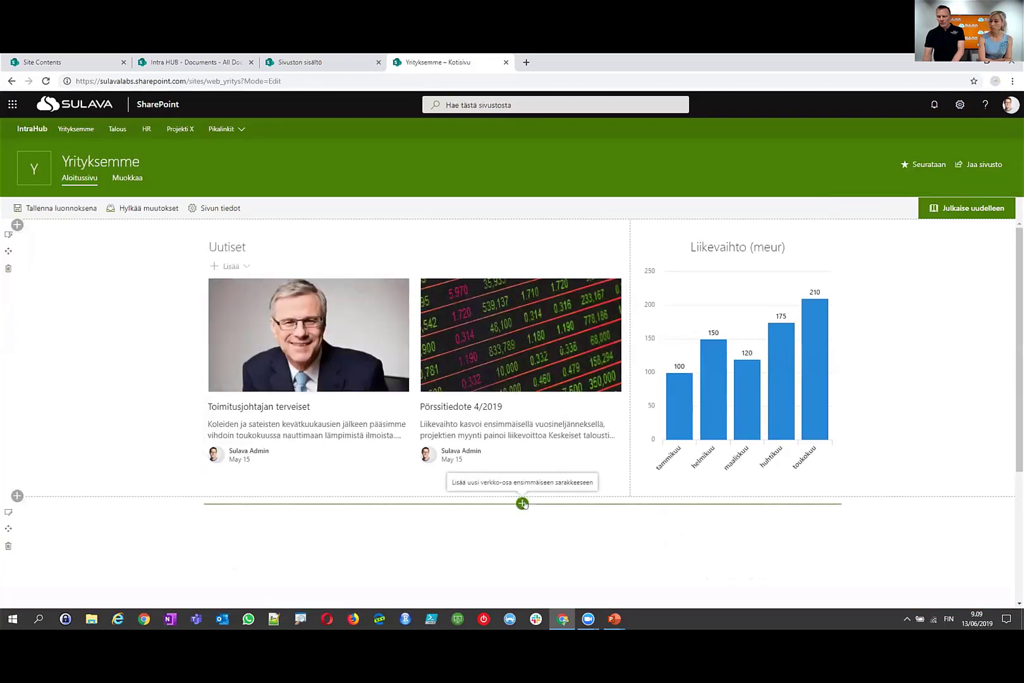
Step: Add a Tiedostojen katseluohjelma web part in the empty section below the news and show the recent file organisaatiokaavio in it
click(522, 503)
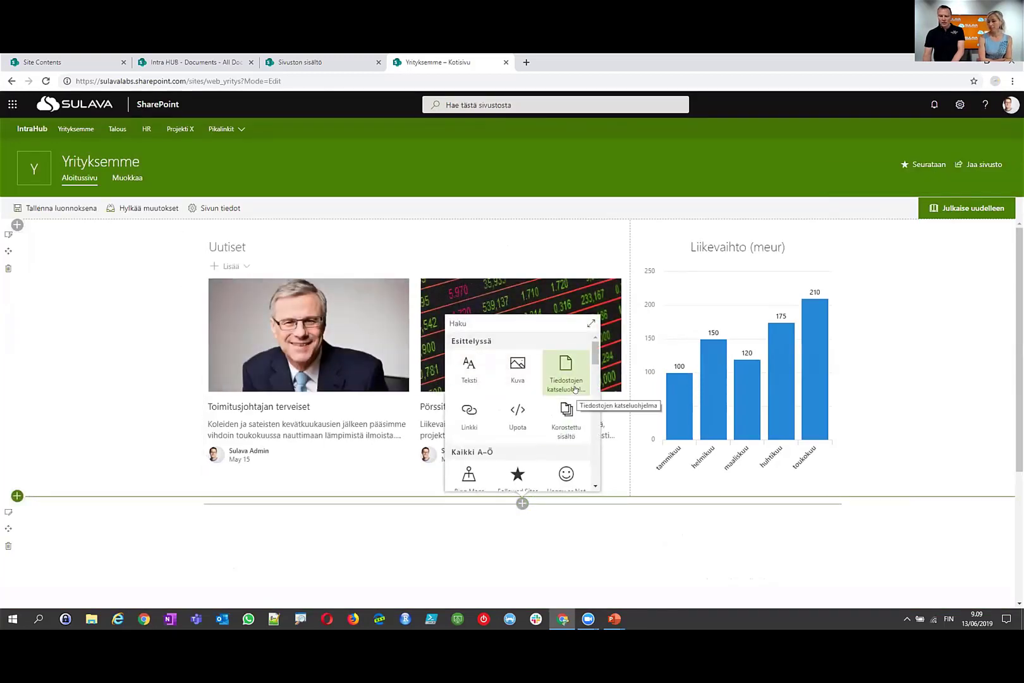
click(566, 373)
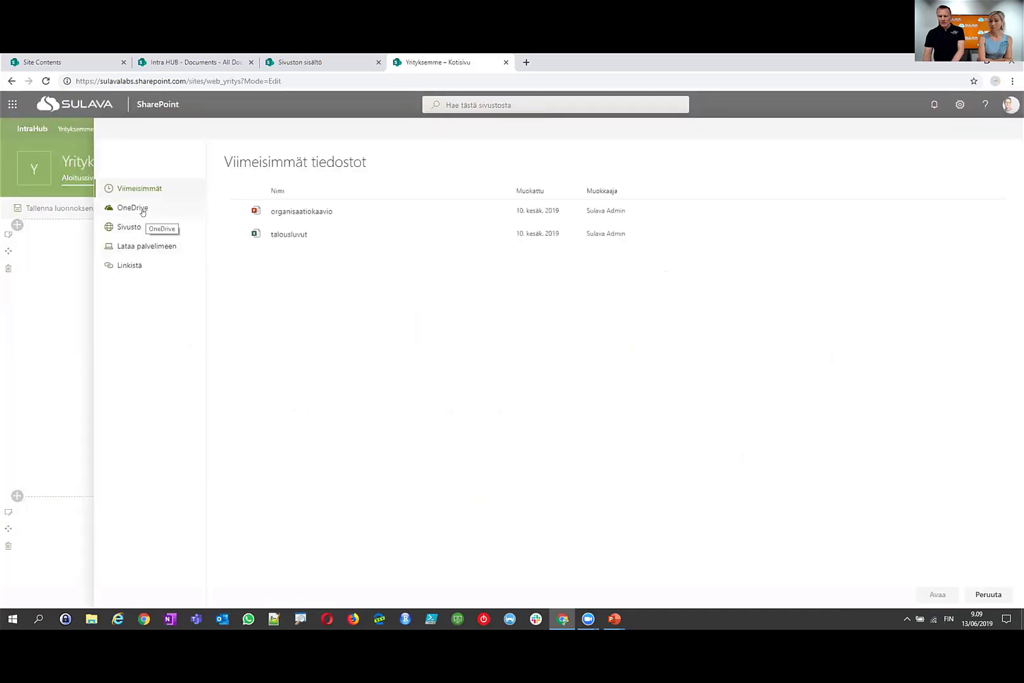
click(272, 217)
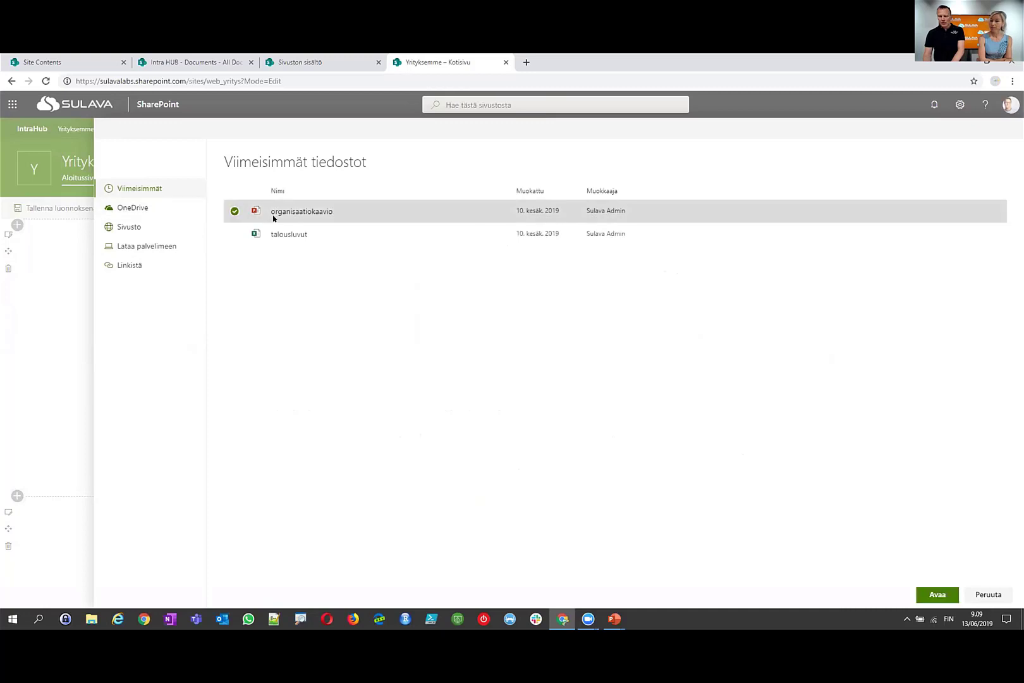
click(938, 594)
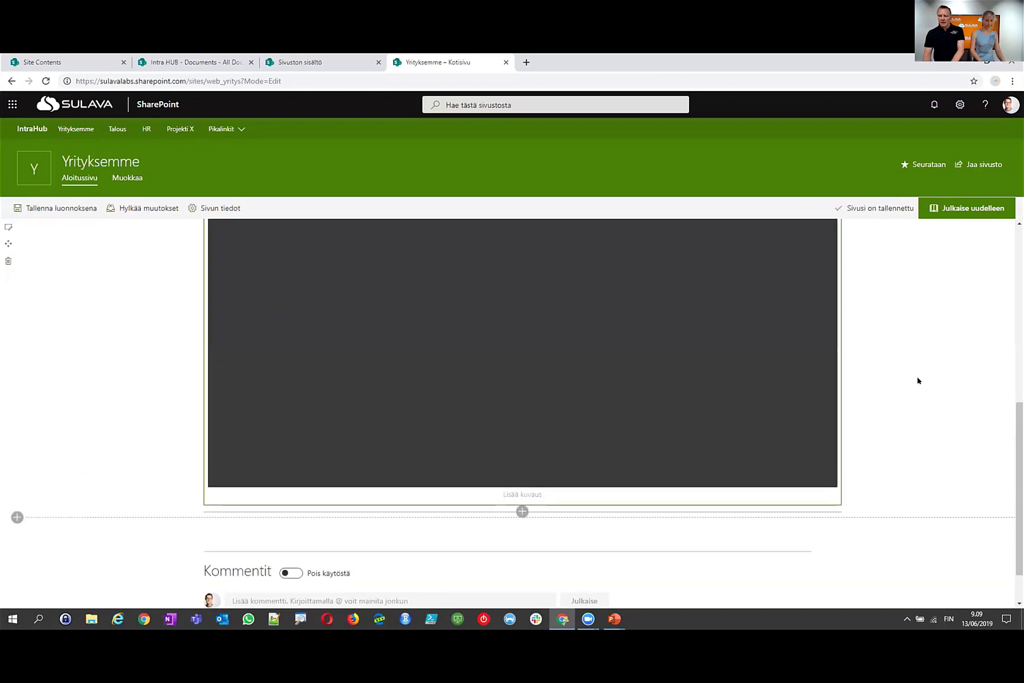
Step: Republish the Yrityksemme home page and browse the embedded organisation presentation up to its third slide
click(976, 210)
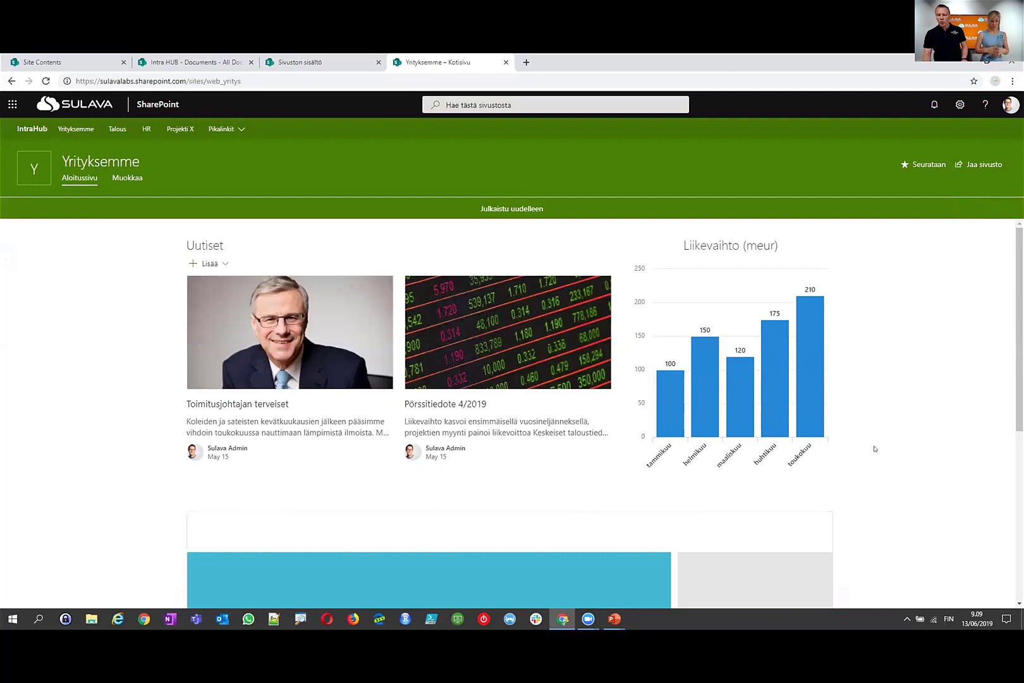
scroll(875, 449, down, 3)
scroll(873, 448, down, 1)
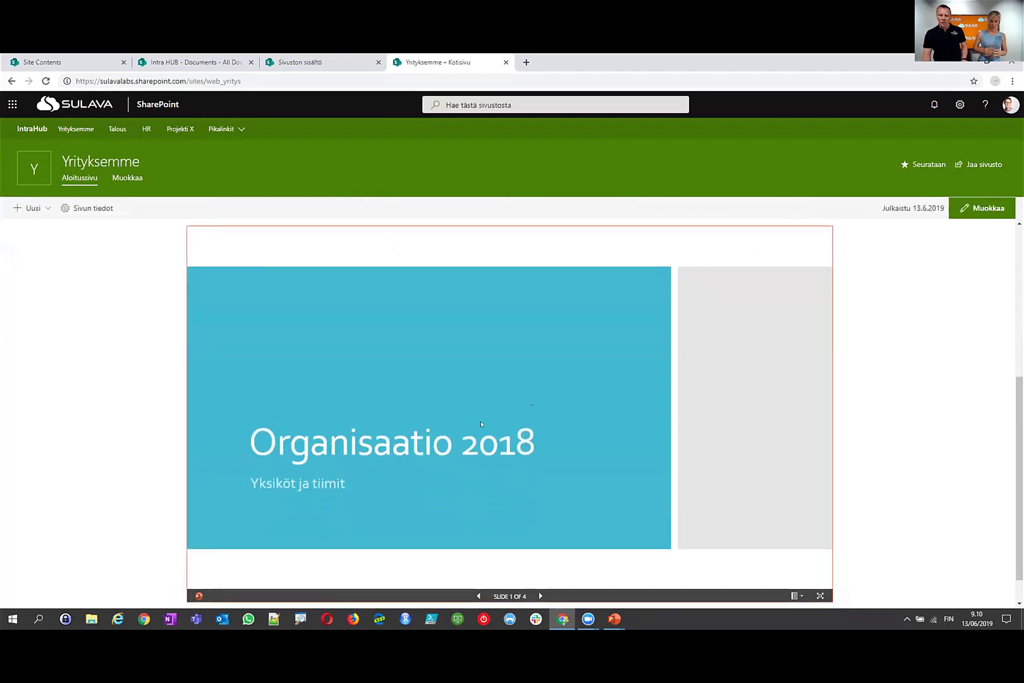
scroll(531, 443, down, 1)
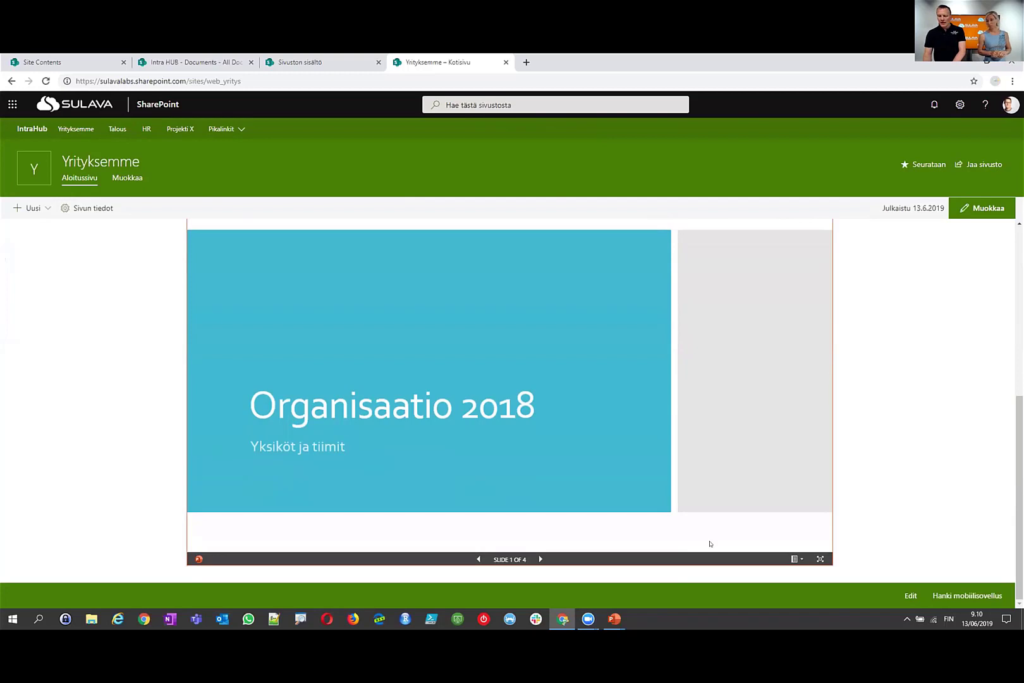
click(540, 559)
click(541, 559)
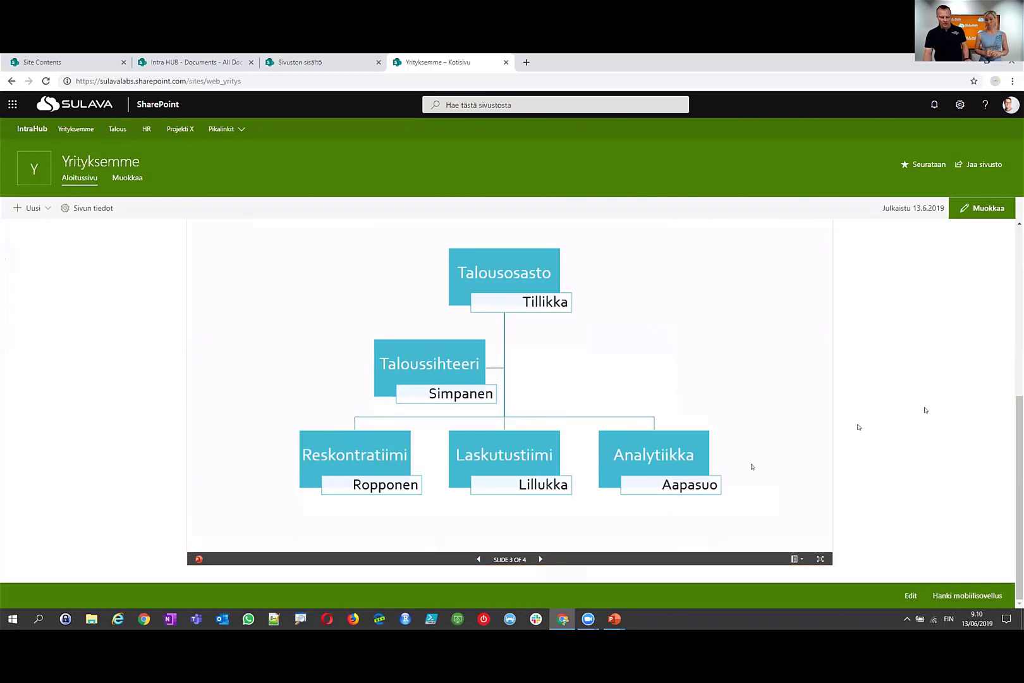
scroll(900, 382, up, 1)
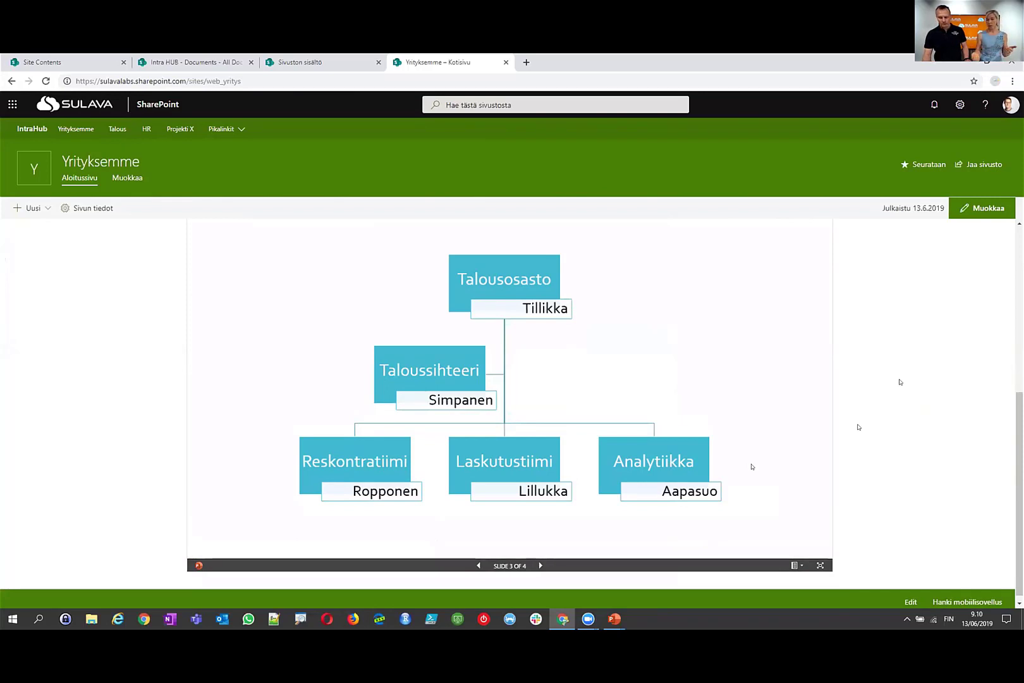
scroll(752, 467, up, 1)
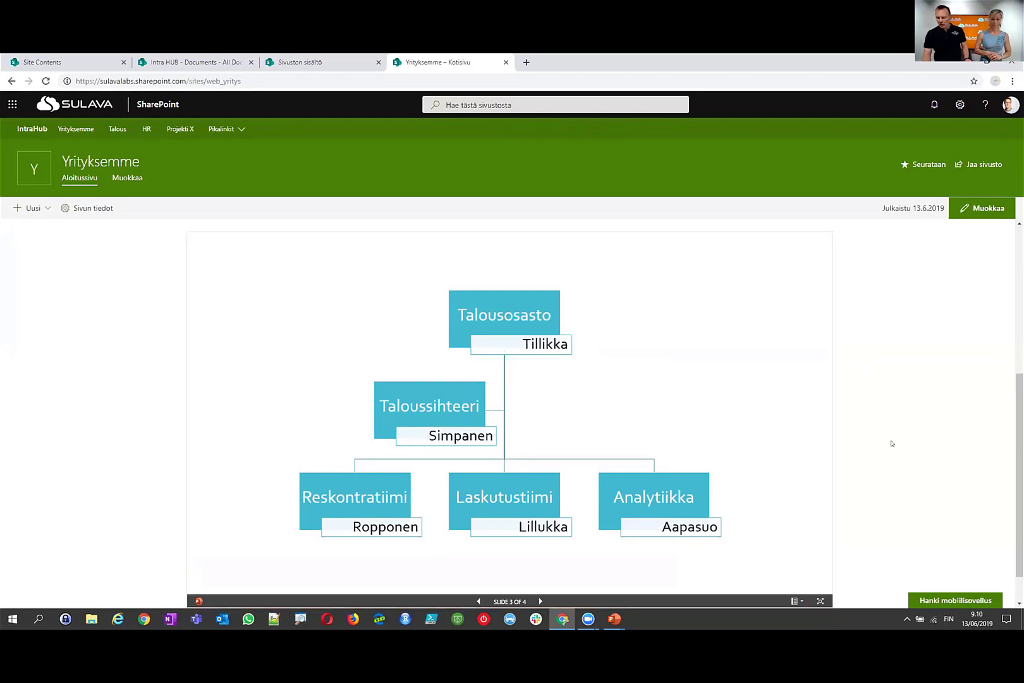
scroll(892, 443, up, 3)
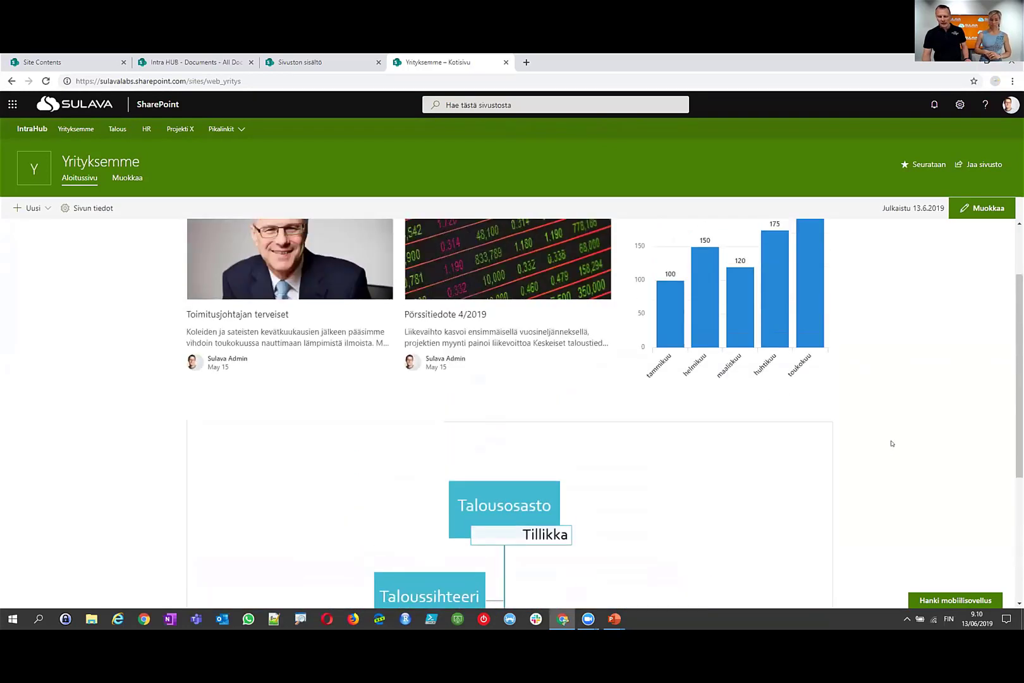
scroll(891, 444, down, 1)
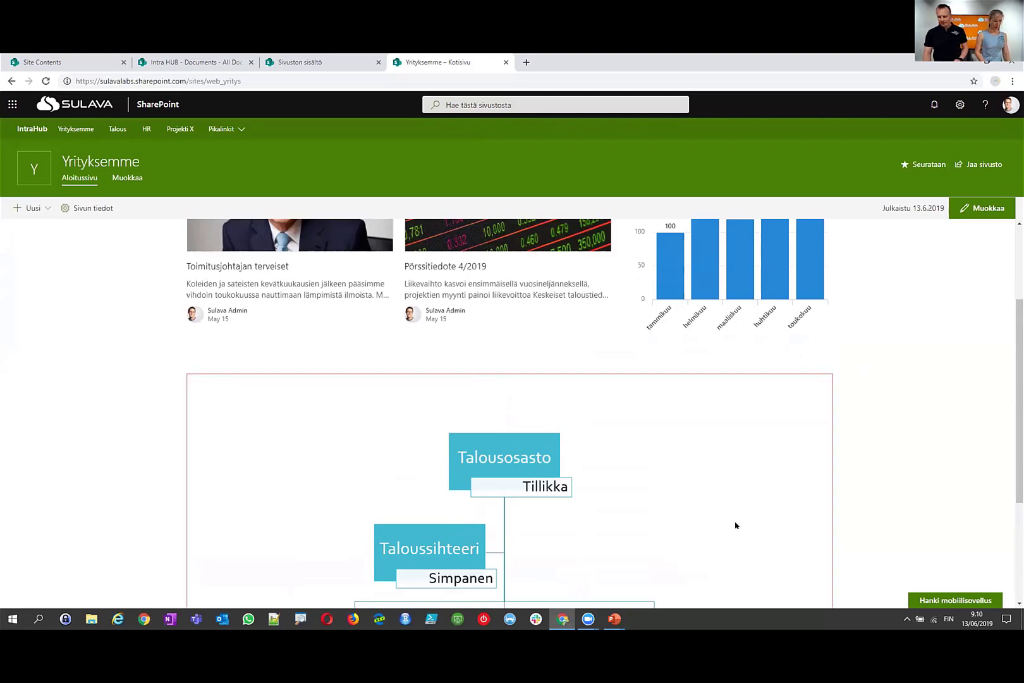
mouse_move(586, 618)
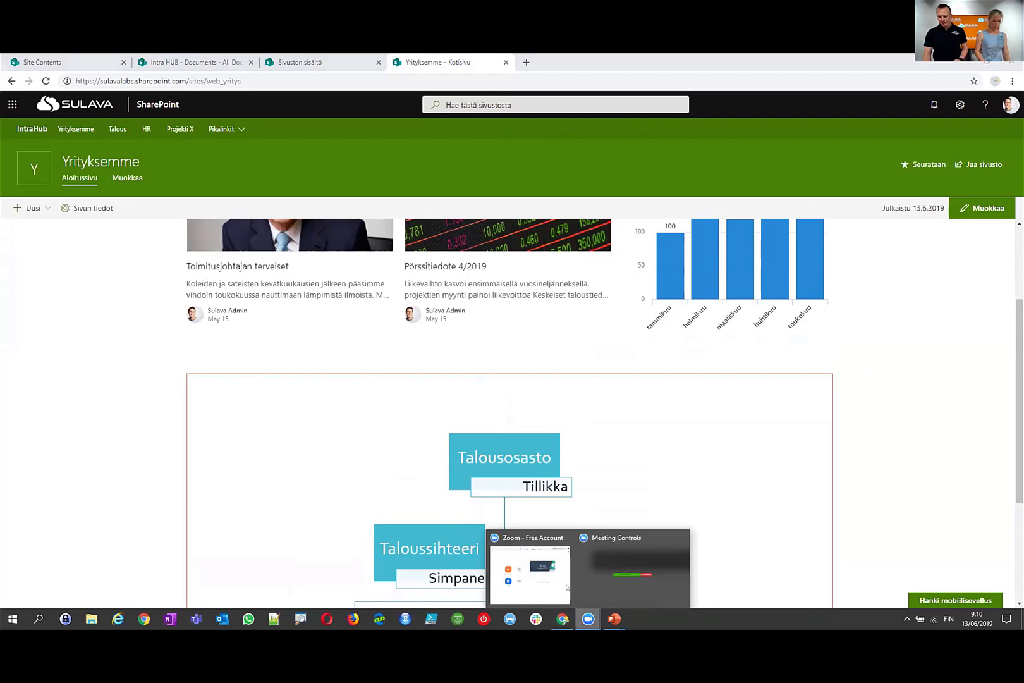
click(567, 587)
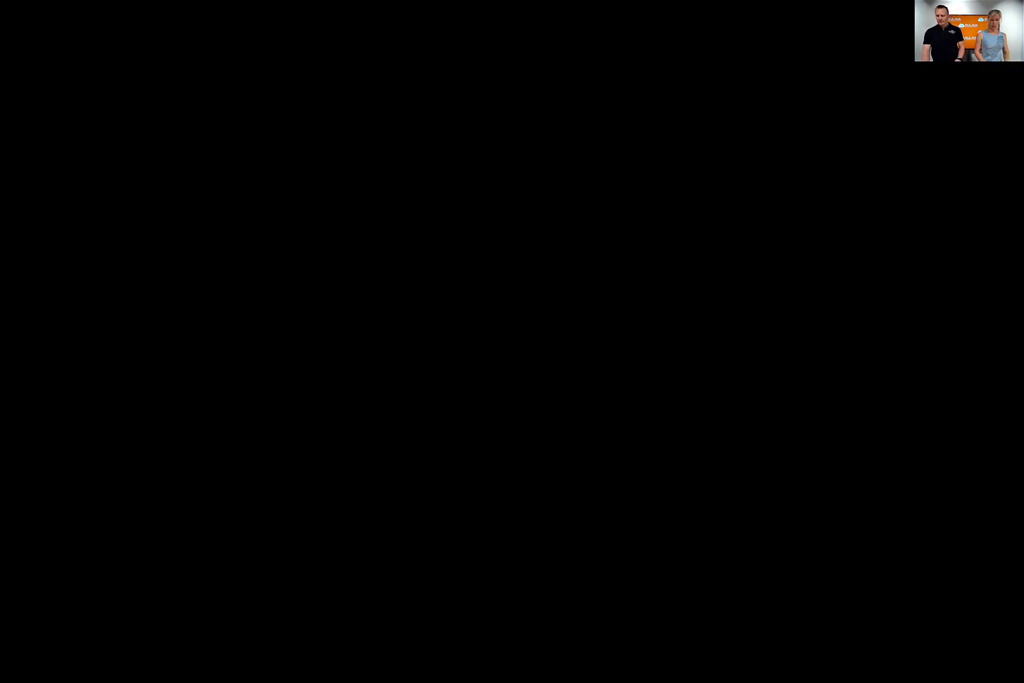
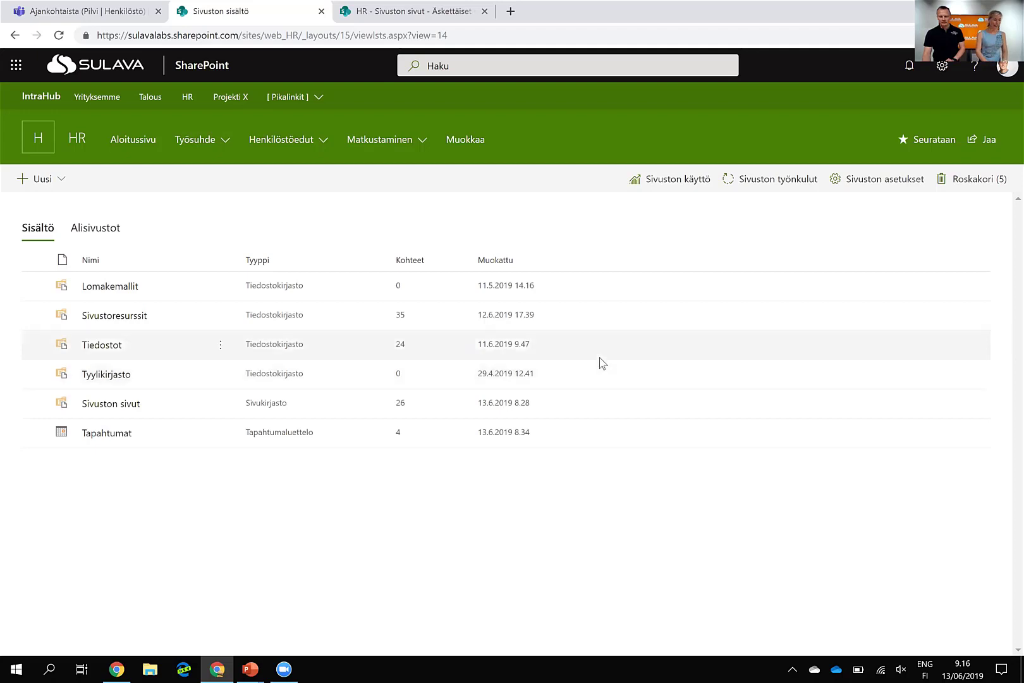
Step: Open the HR site's Tiedostot library and switch it to the Ryhmitelty tyypin mukaan view
click(99, 347)
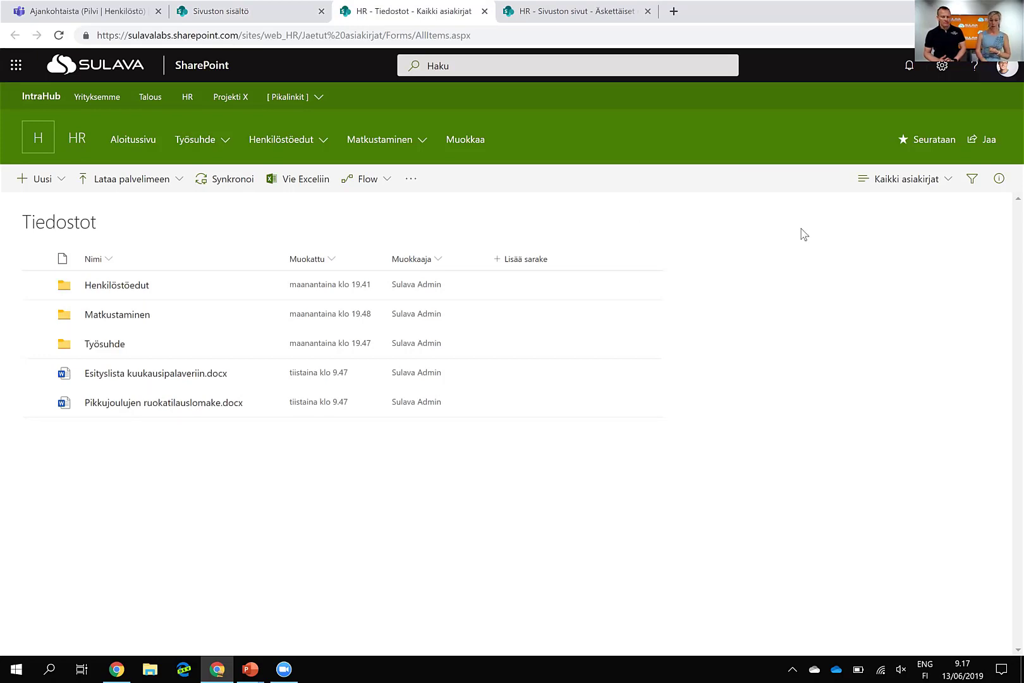
click(948, 180)
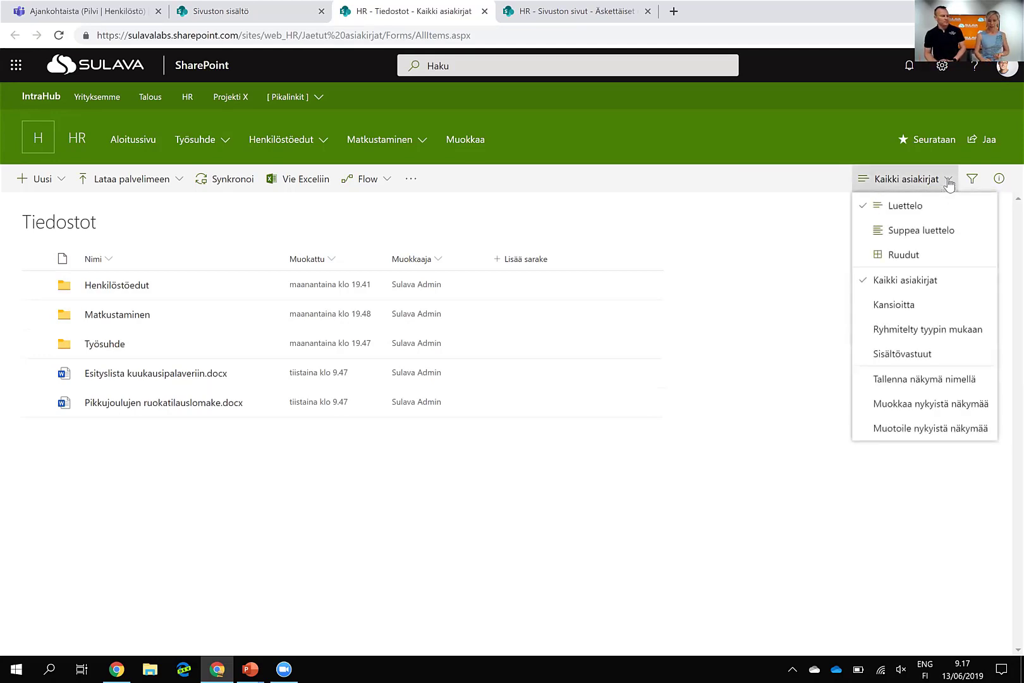
click(946, 330)
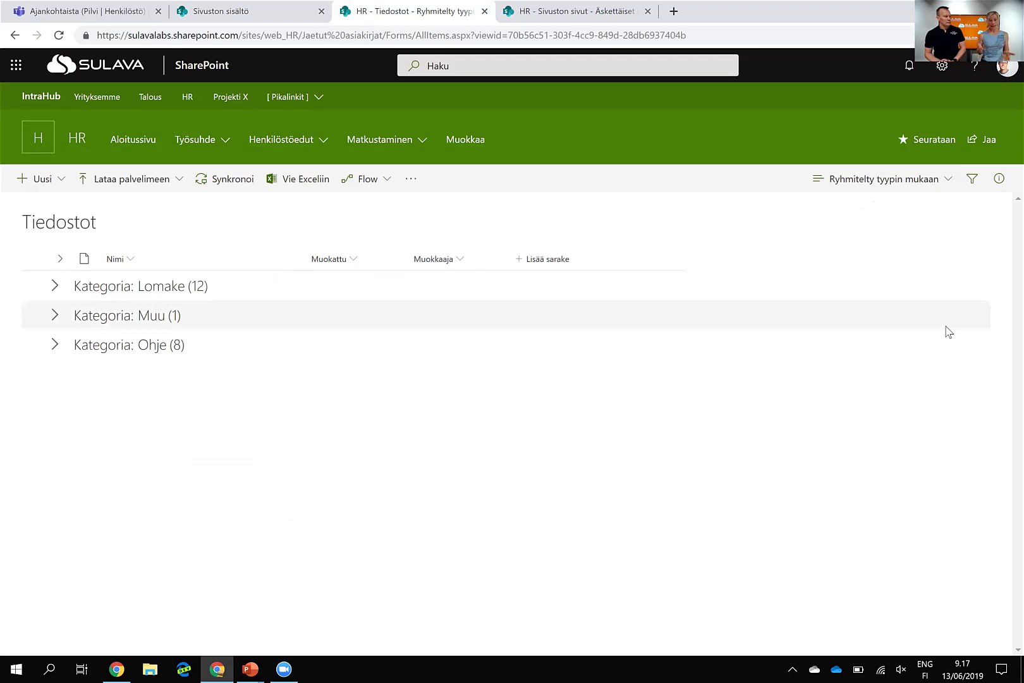
Step: Examine the documents grouped under the Lomake category, collapse that group and expand the Ohje category
click(56, 287)
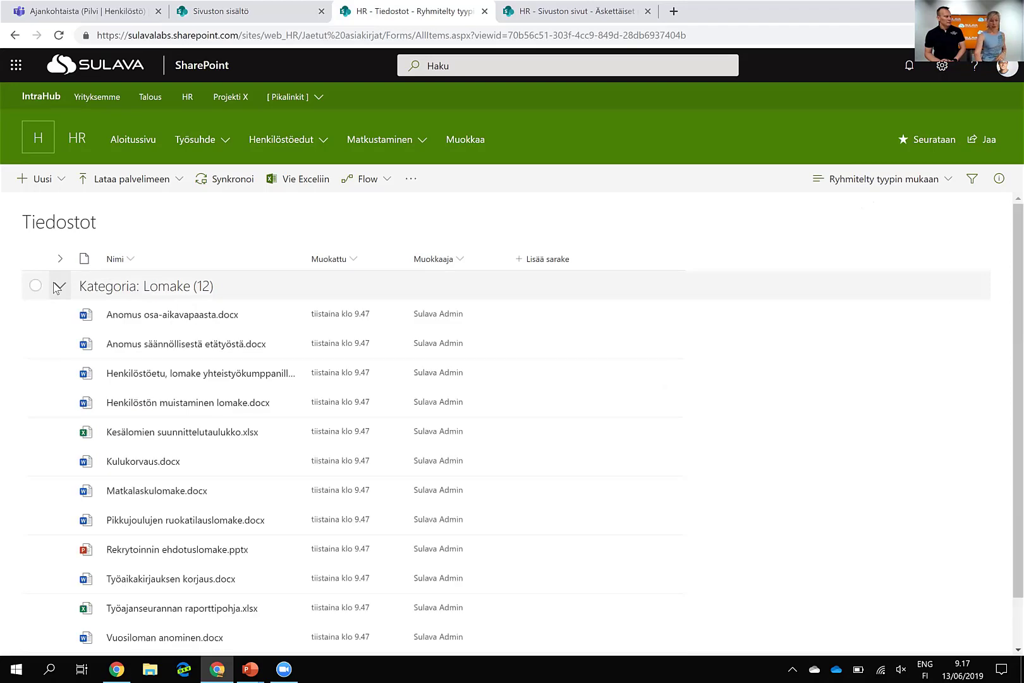
scroll(53, 286, down, 1)
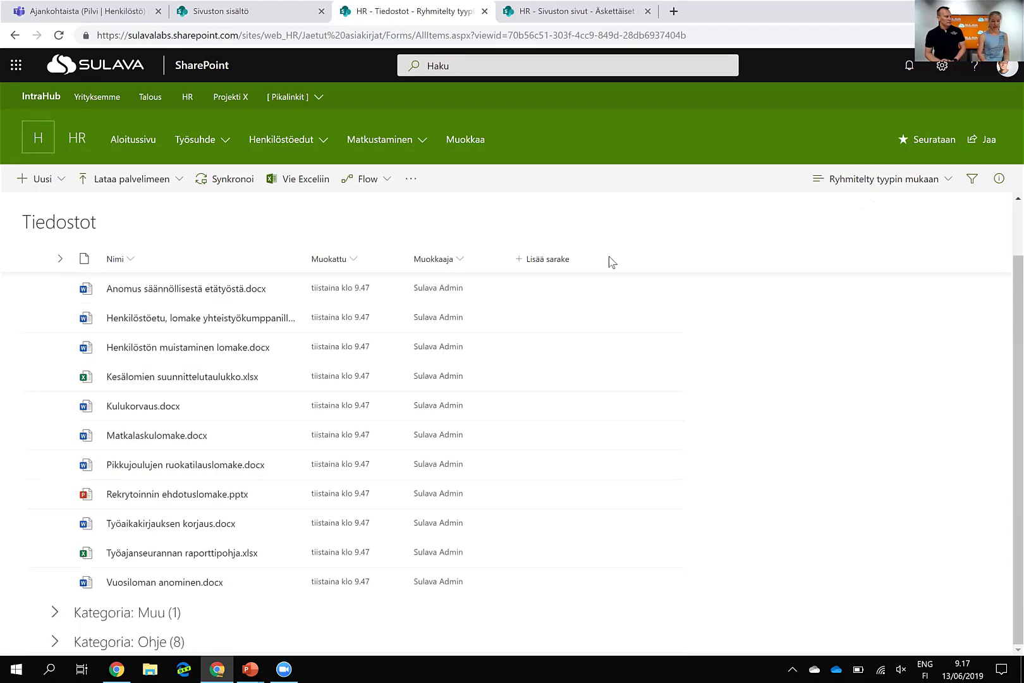
scroll(3, 339, up, 1)
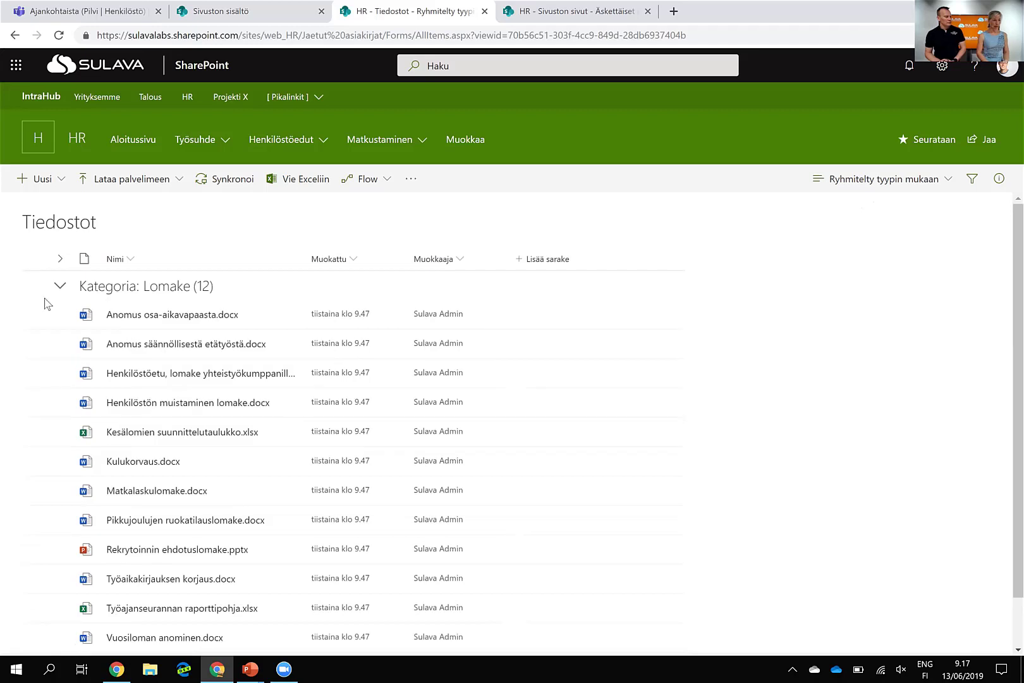
click(60, 290)
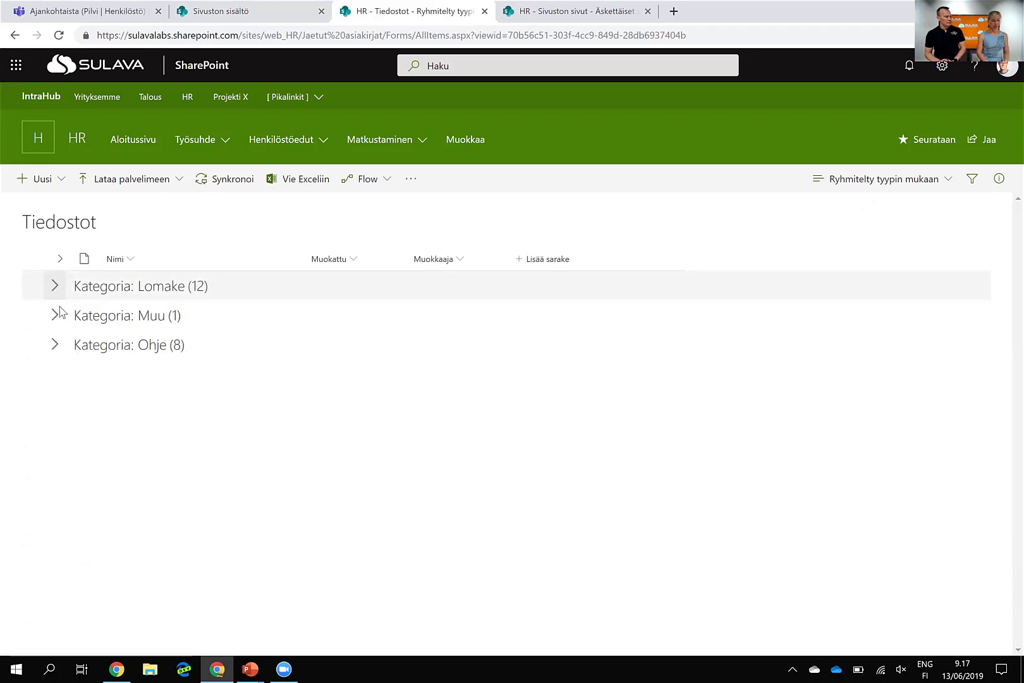
click(61, 345)
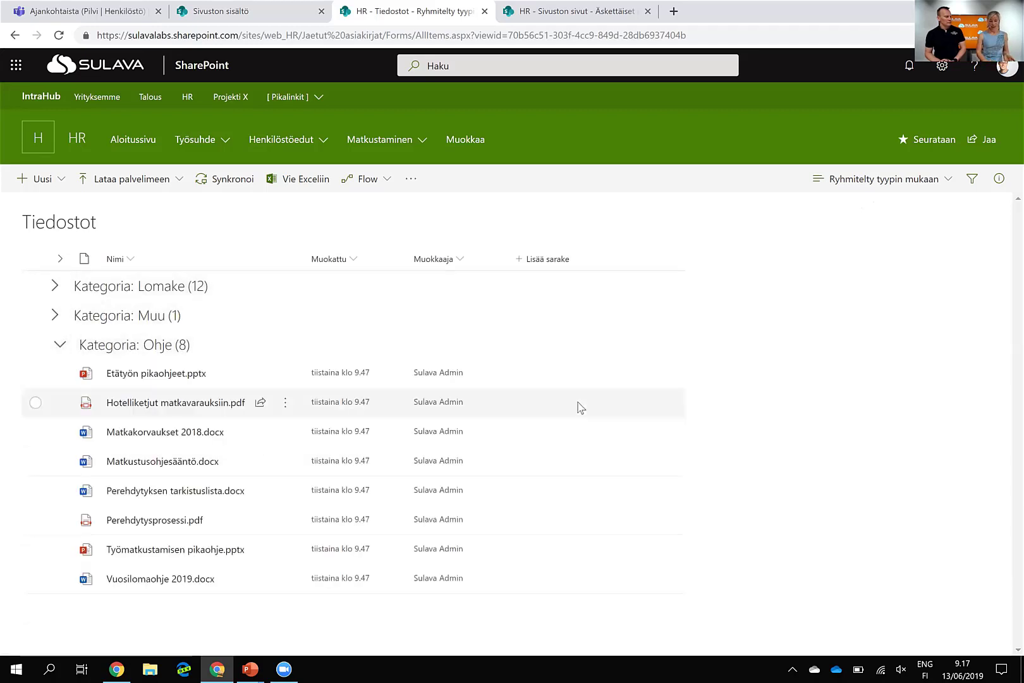
Step: Switch the Tiedostot library to the Sisältövastuut view and inspect the second responsible person's document group
click(946, 182)
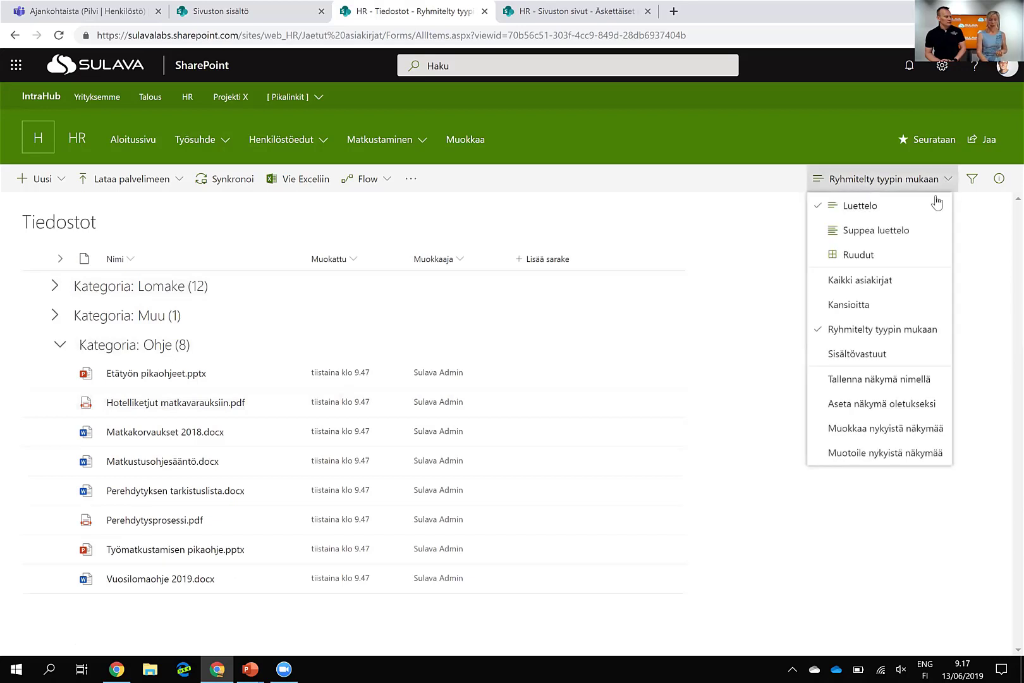
click(893, 358)
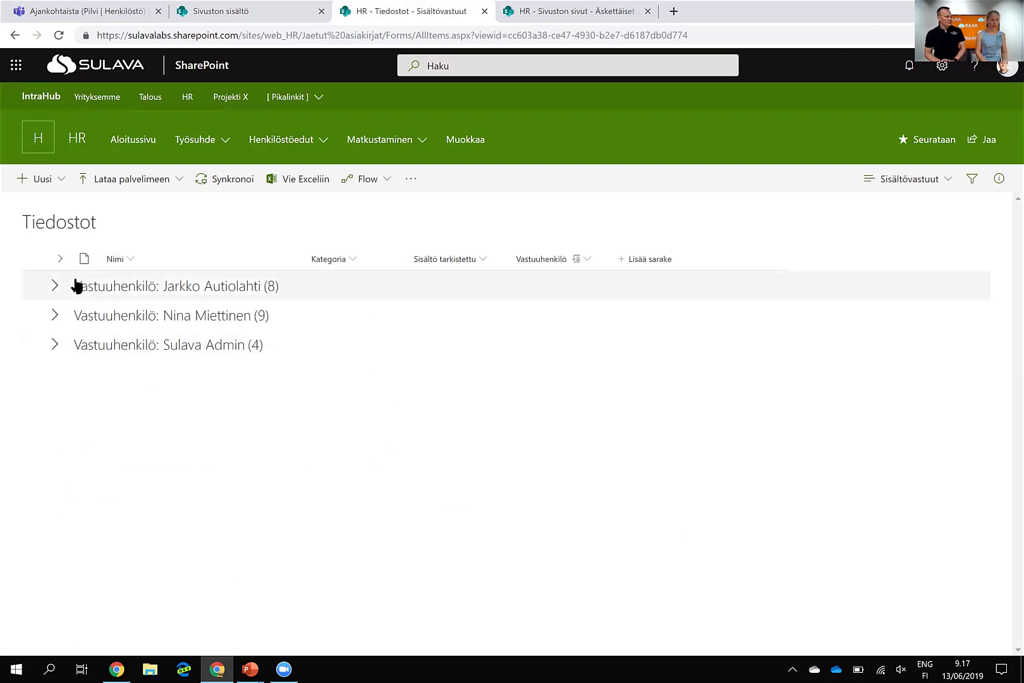
click(55, 316)
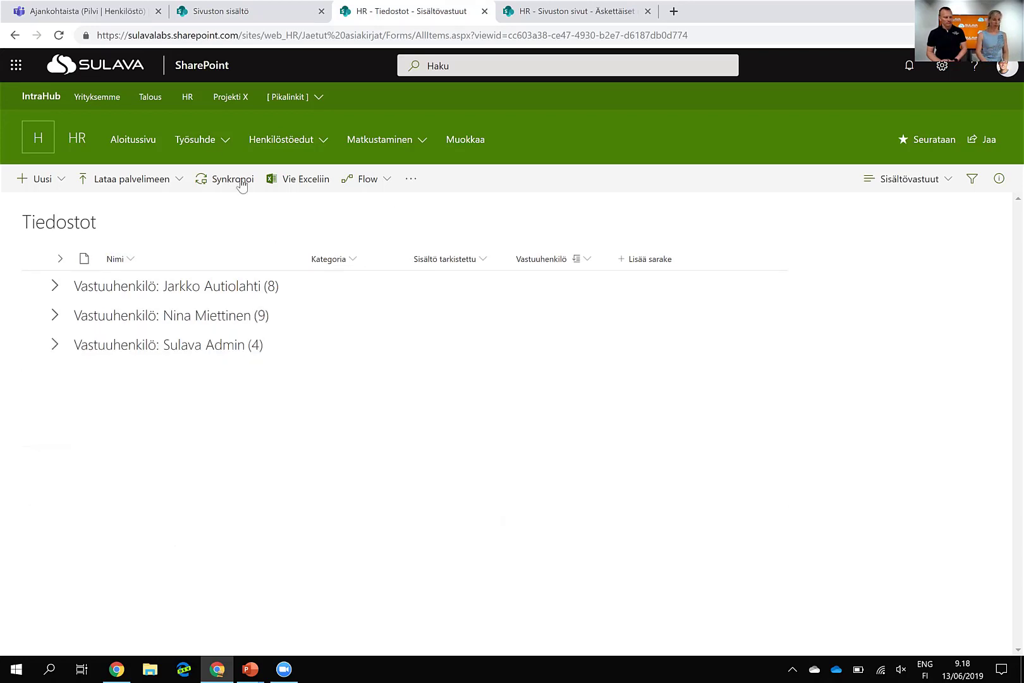
Step: Put the HR site's home page into edit mode and add a Tiedostokirjasto web part below the HR tiimi people list
click(75, 140)
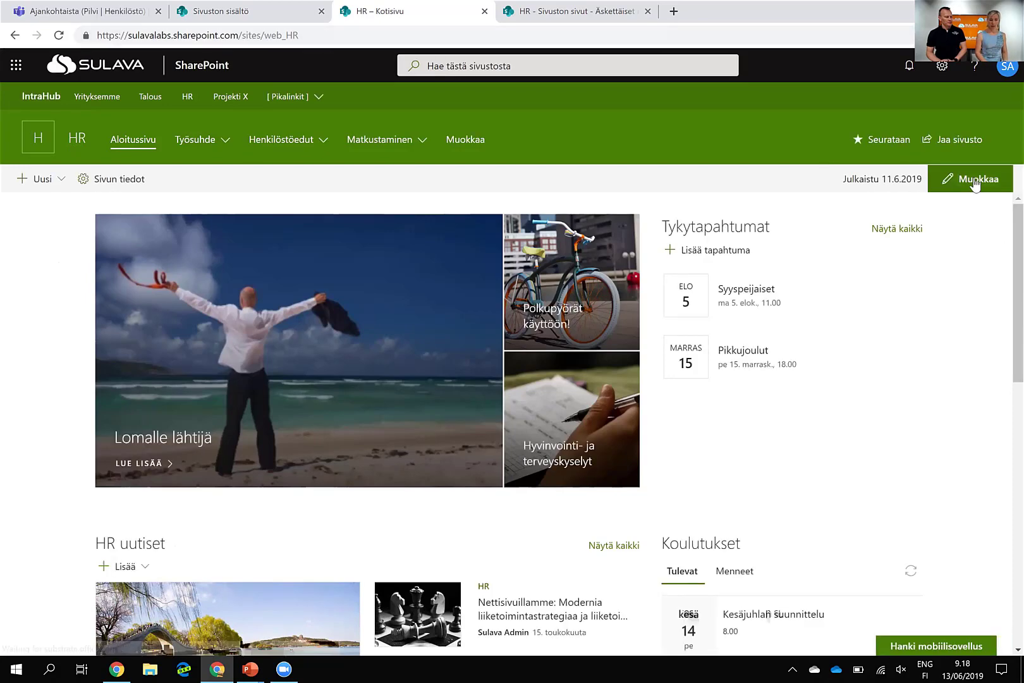
click(974, 180)
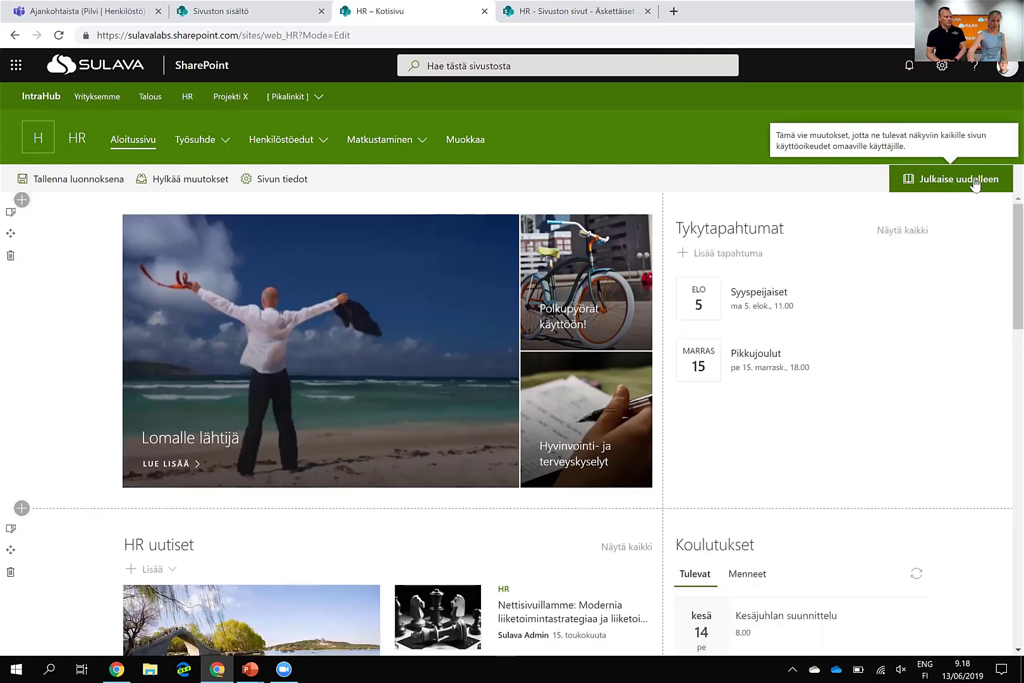
scroll(974, 179, down, 15)
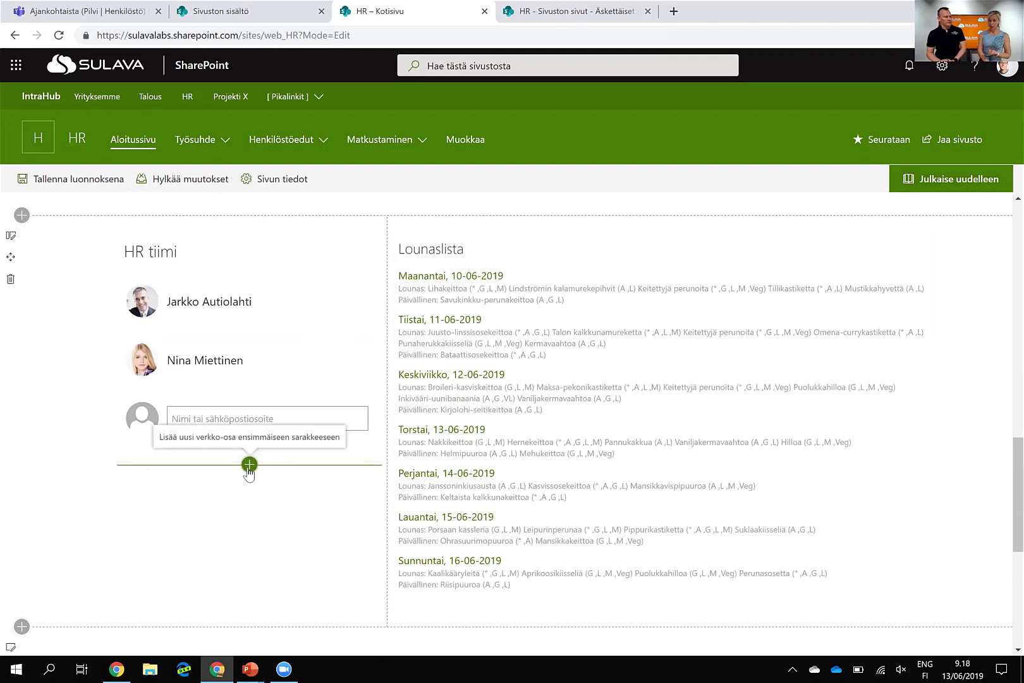
click(248, 467)
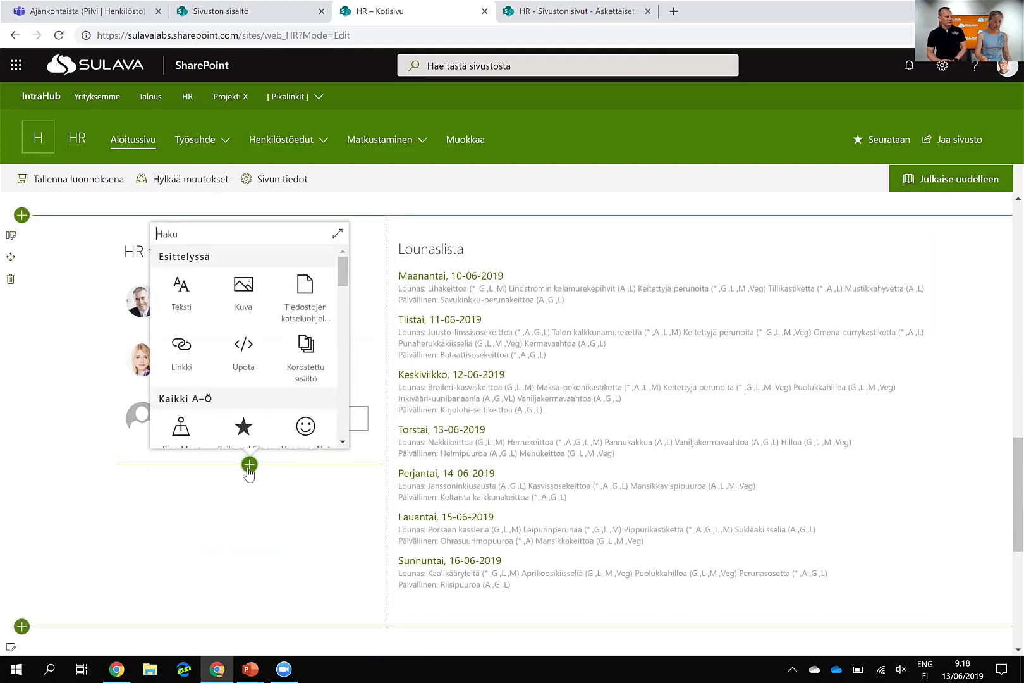
text(tie)
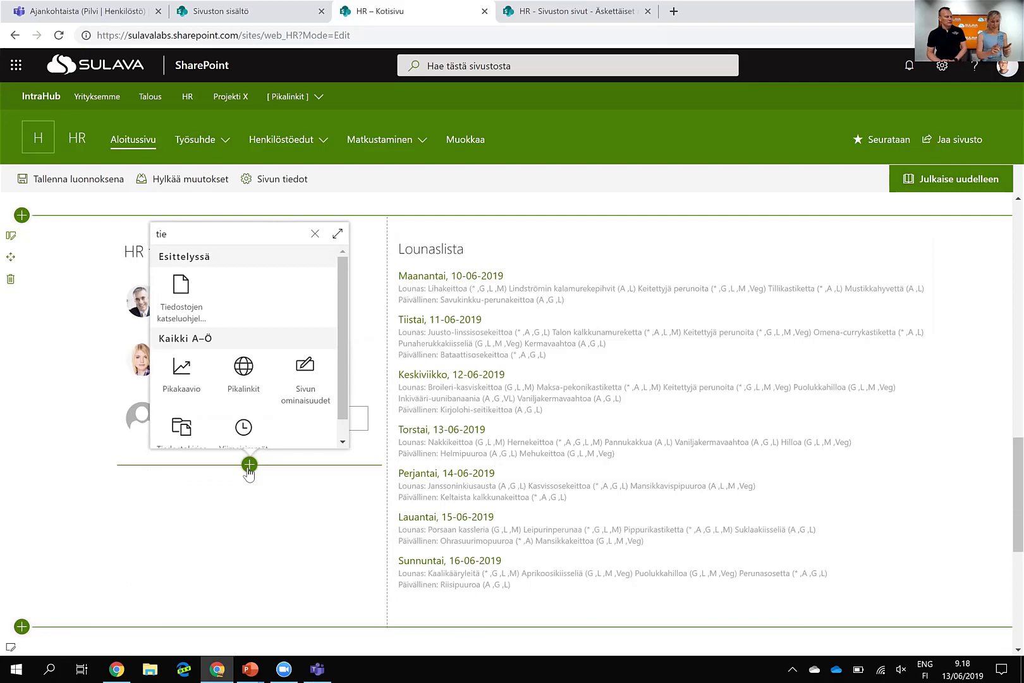
click(181, 430)
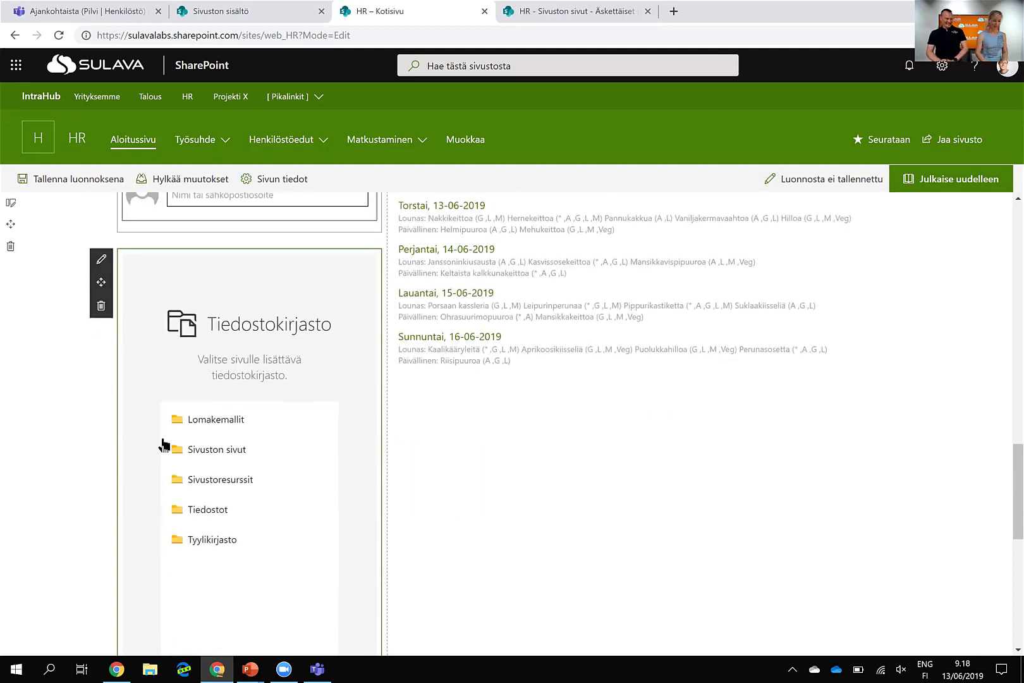
Step: Configure the Tiedostokirjasto web part to show Tiedostot in the Ryhmitelty tyypin mukaan view, with automatic size and a hidden command bar
click(217, 511)
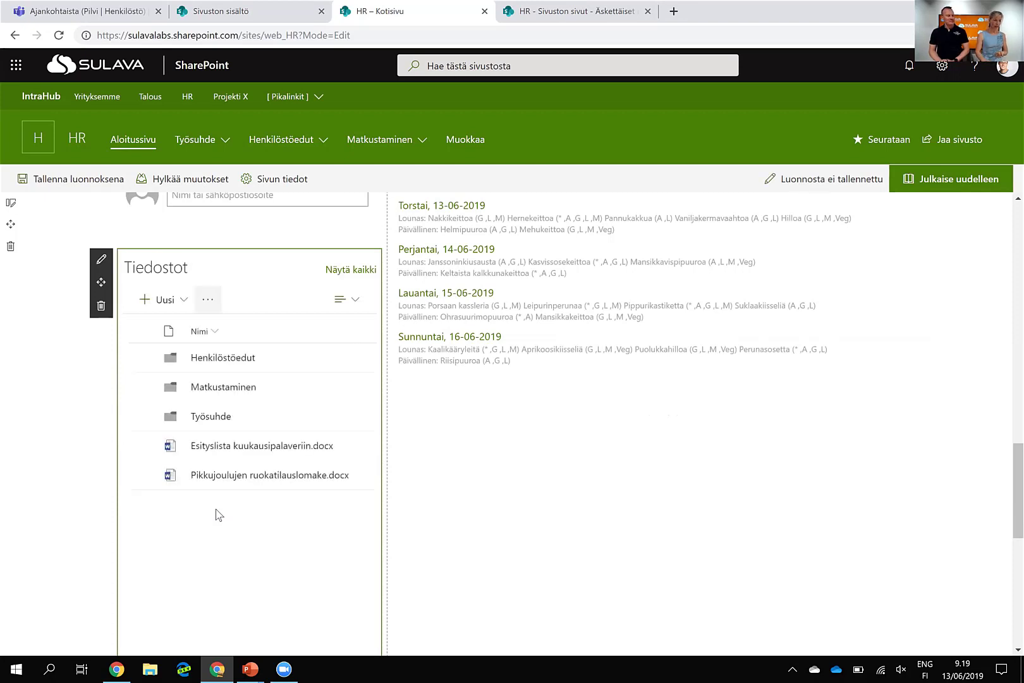
click(102, 259)
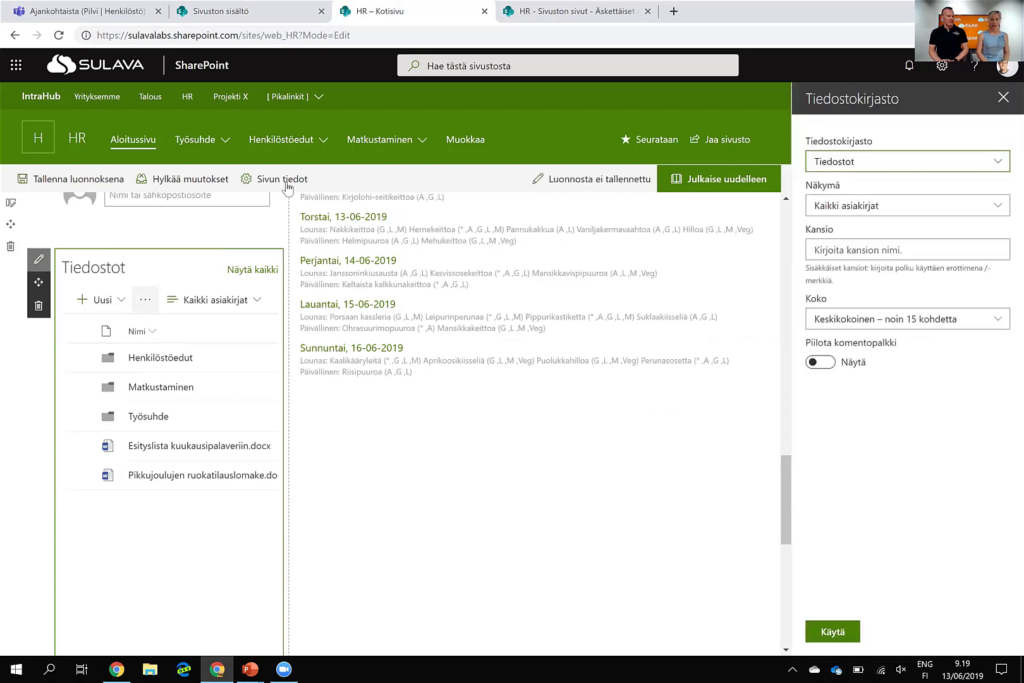
click(1002, 215)
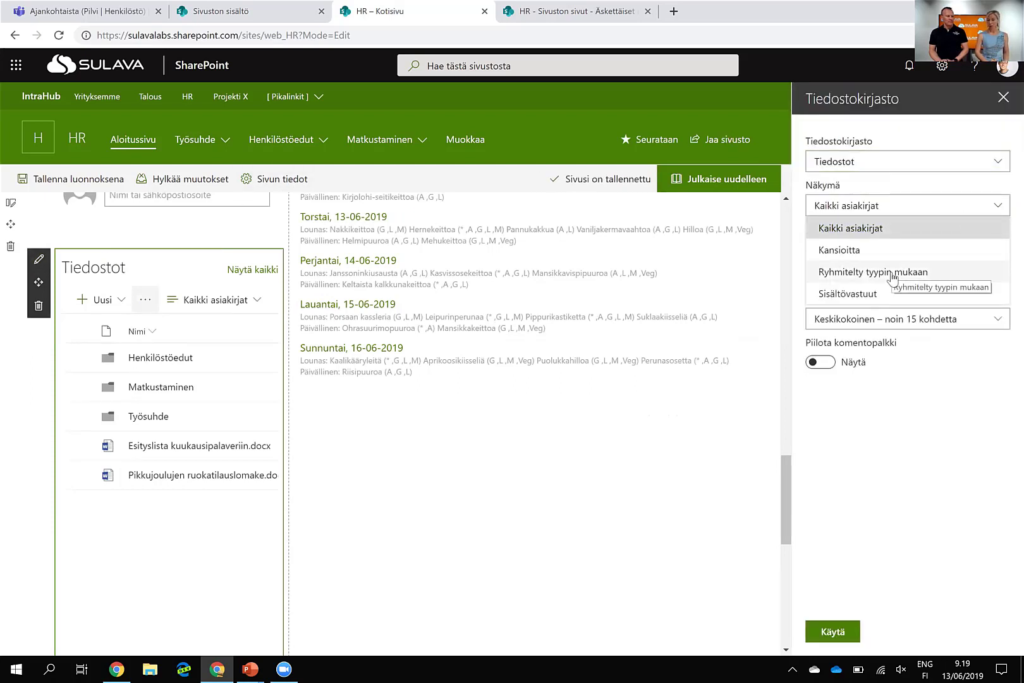
click(891, 273)
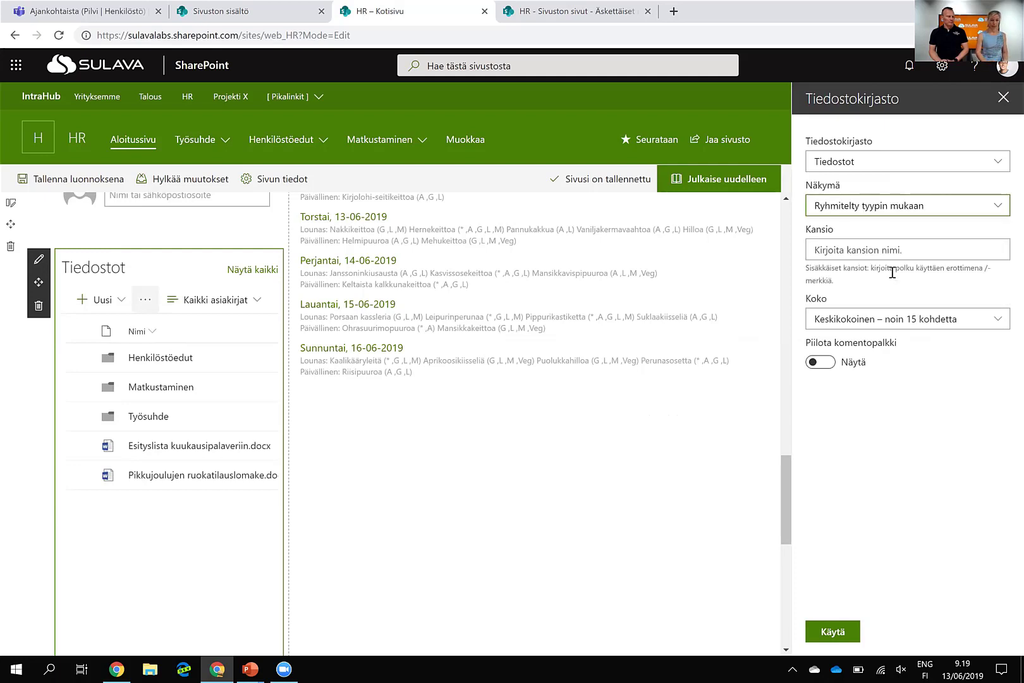
click(836, 365)
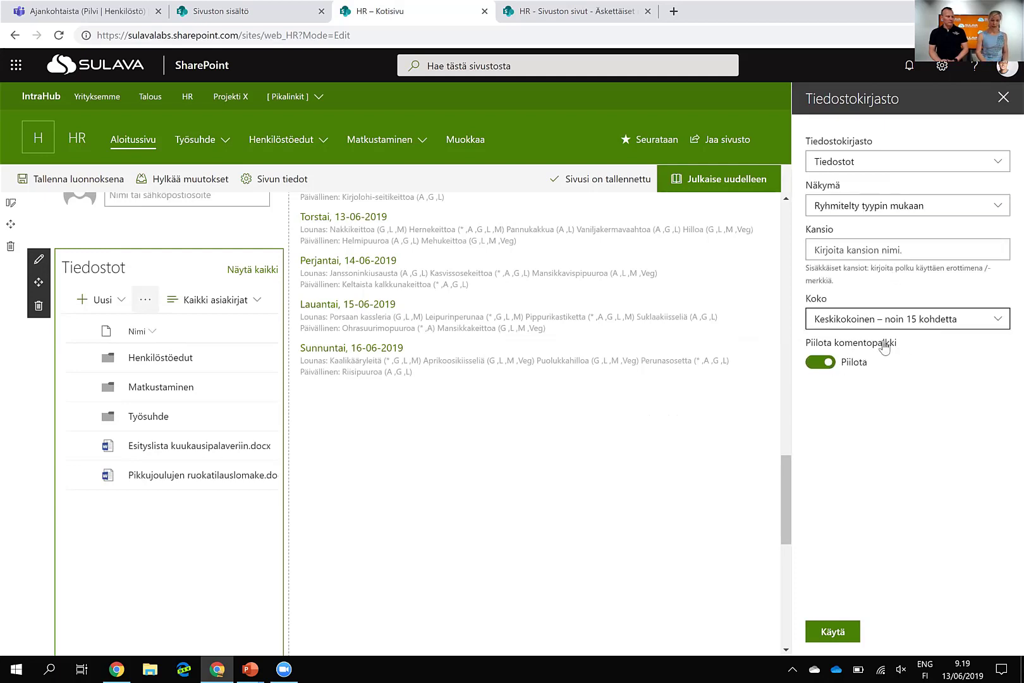
click(889, 323)
click(904, 336)
click(834, 632)
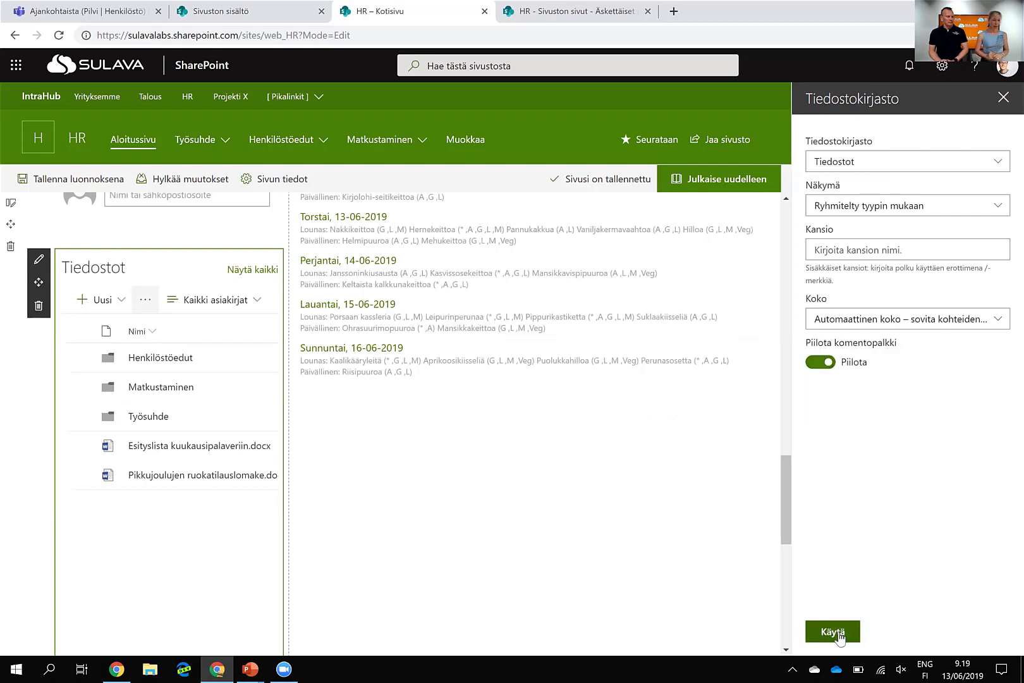
Step: Republish the HR home page and expand the Lomake category in its Tiedostot web part
click(754, 183)
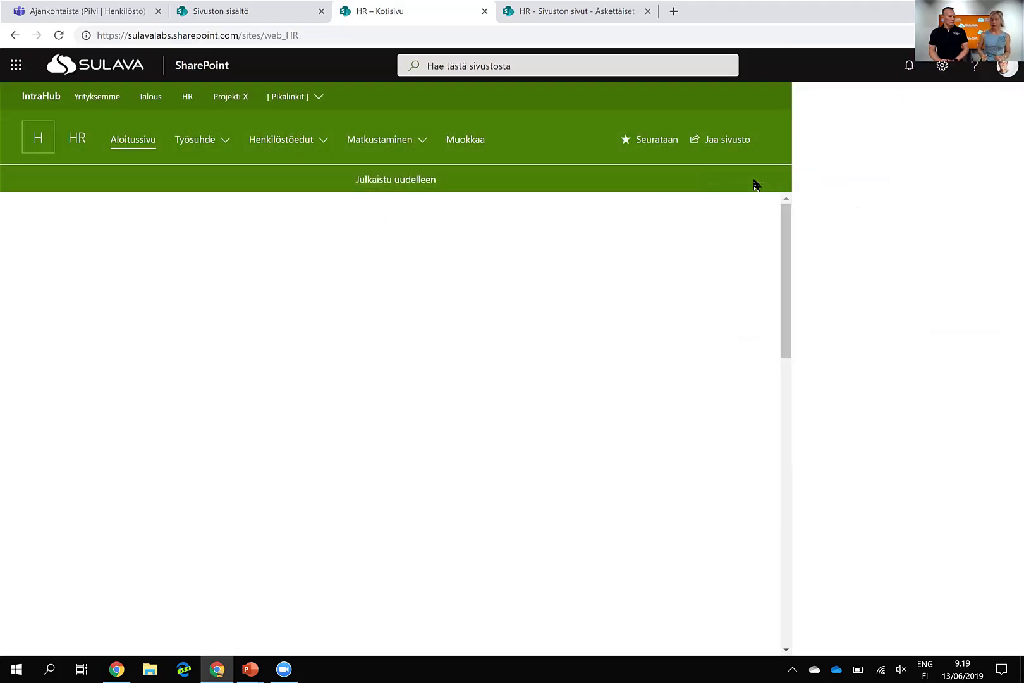
scroll(753, 182, down, 15)
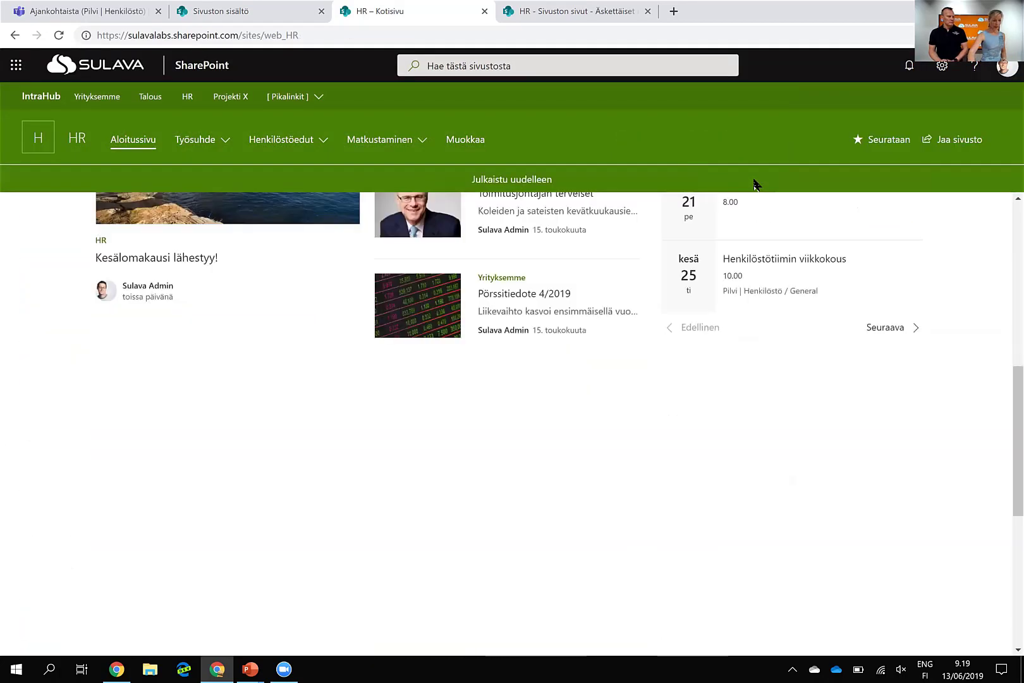
scroll(754, 182, down, 2)
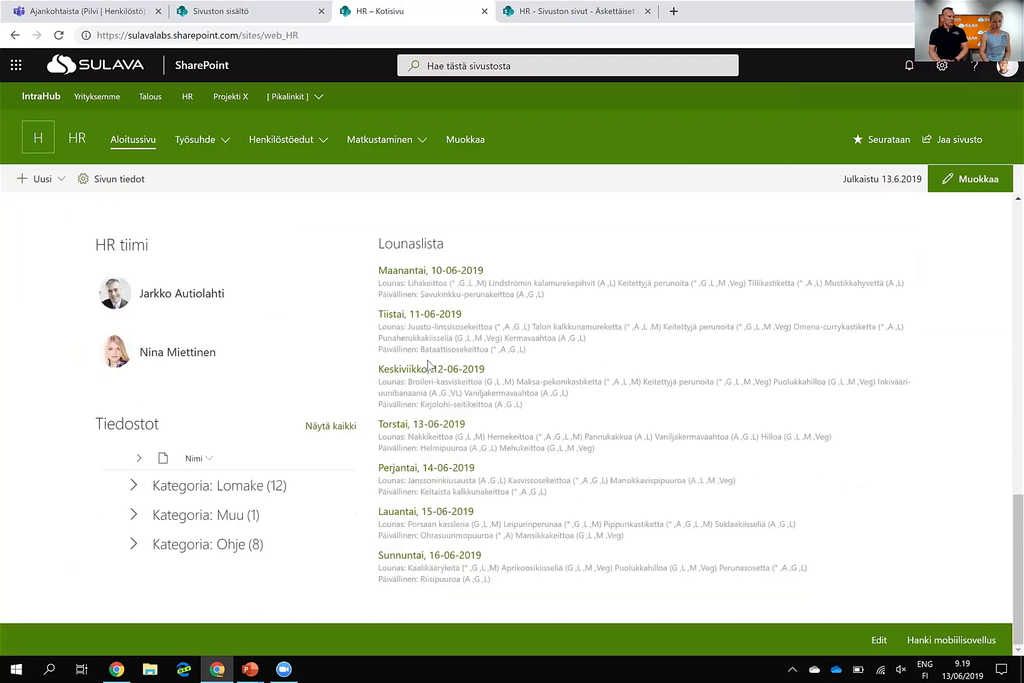
click(135, 485)
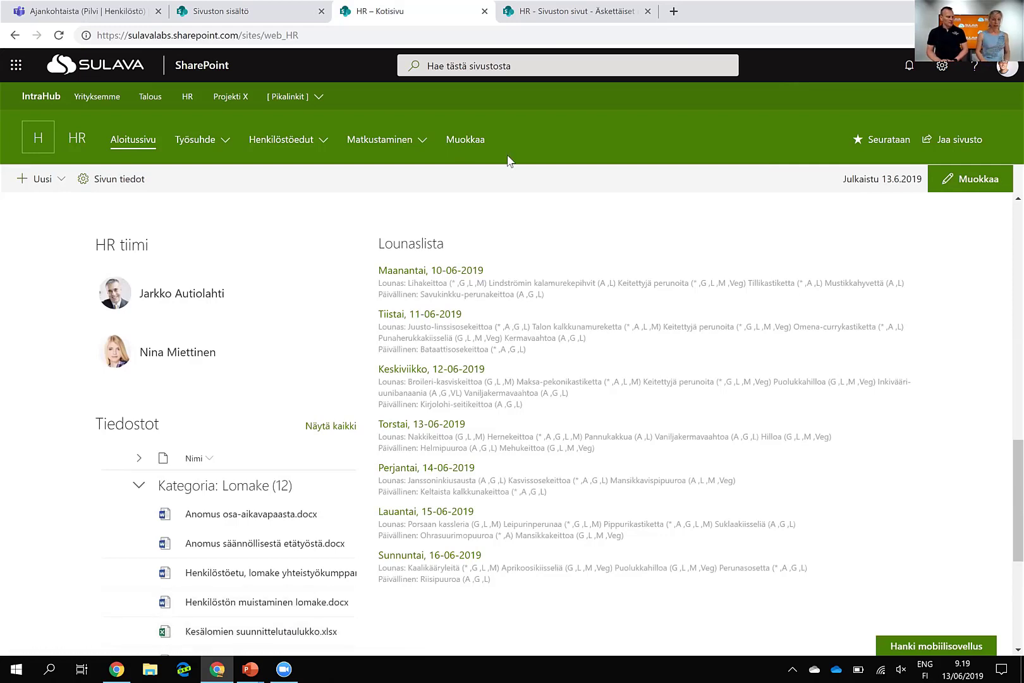
Step: Open the HR site's Sivuston sivut library from the site contents and switch it to the Äskettäiset muutokset view
click(944, 65)
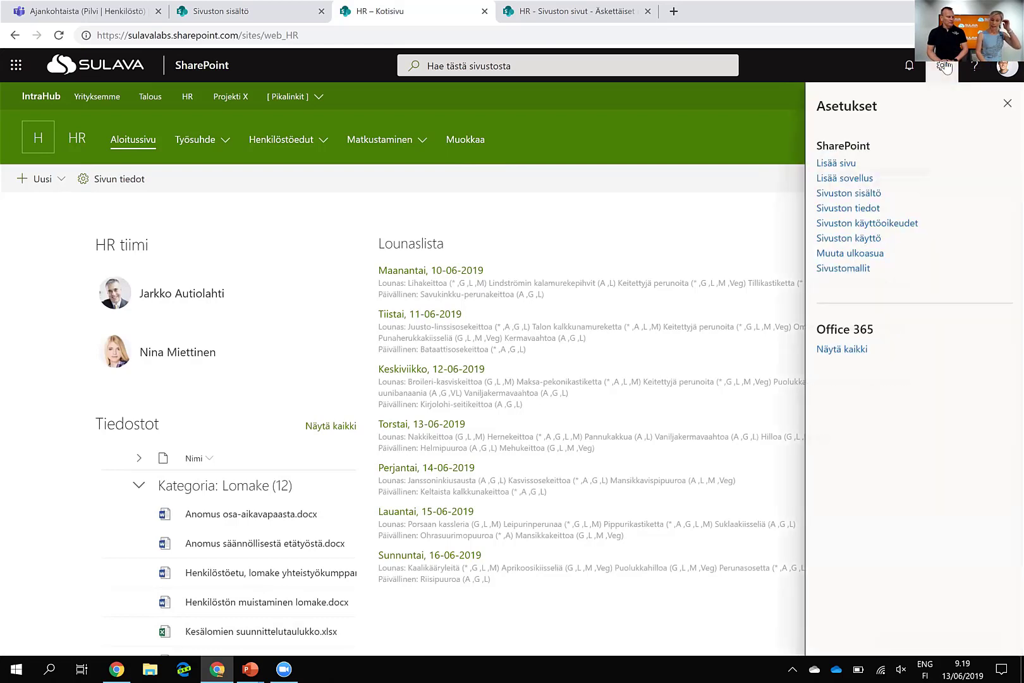
click(870, 194)
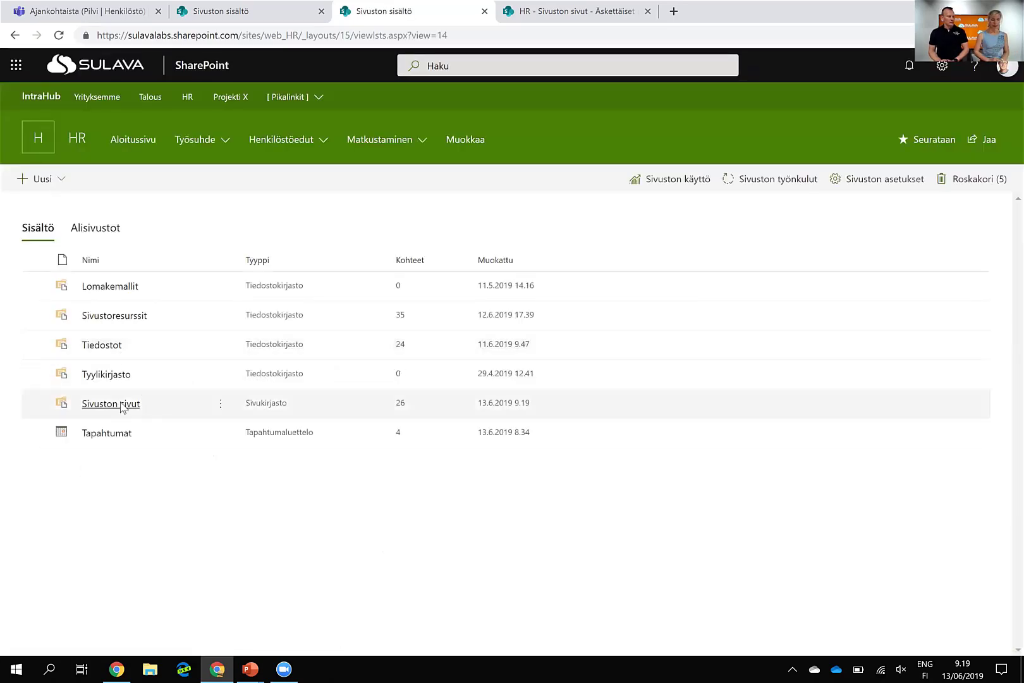
click(120, 405)
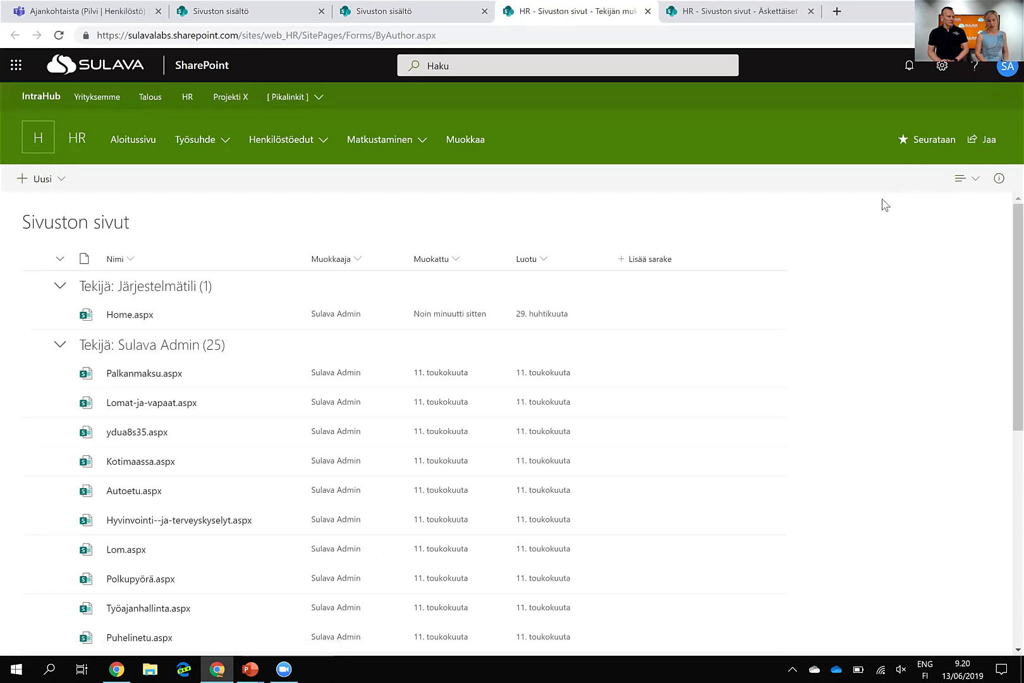
click(930, 179)
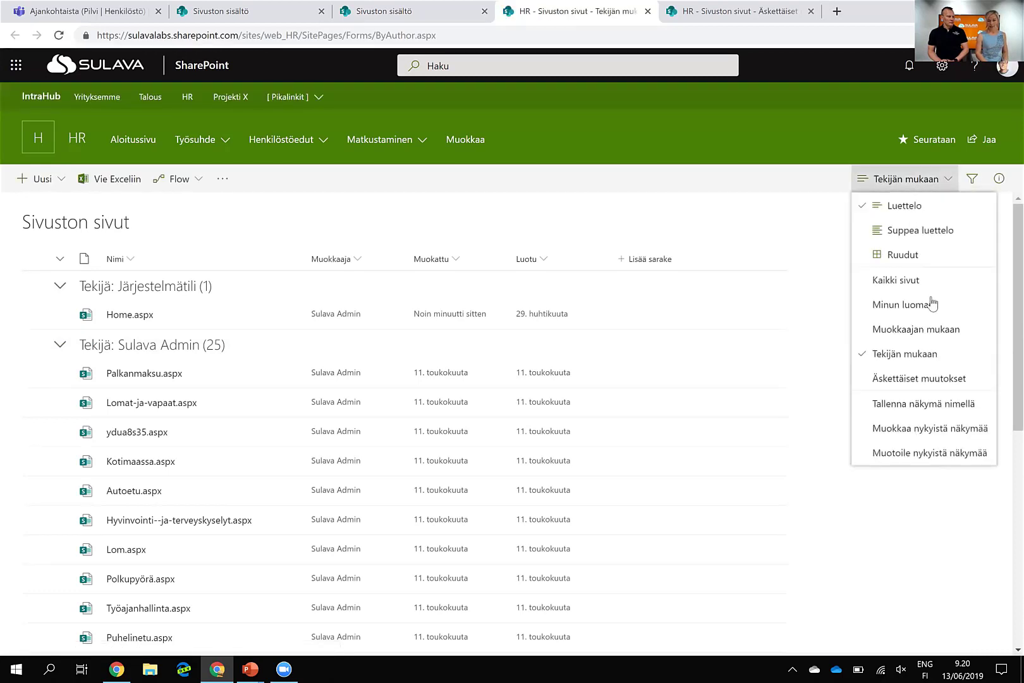
click(935, 382)
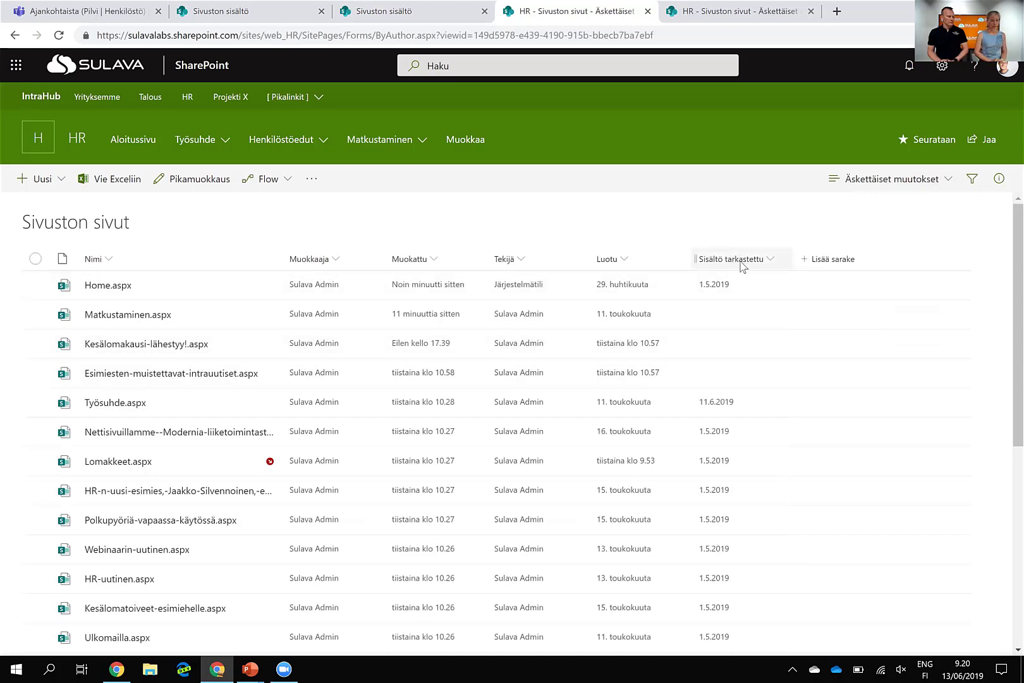
Step: Add a person column named Vastuuhenkilö to the Sivuston sivut library
click(833, 259)
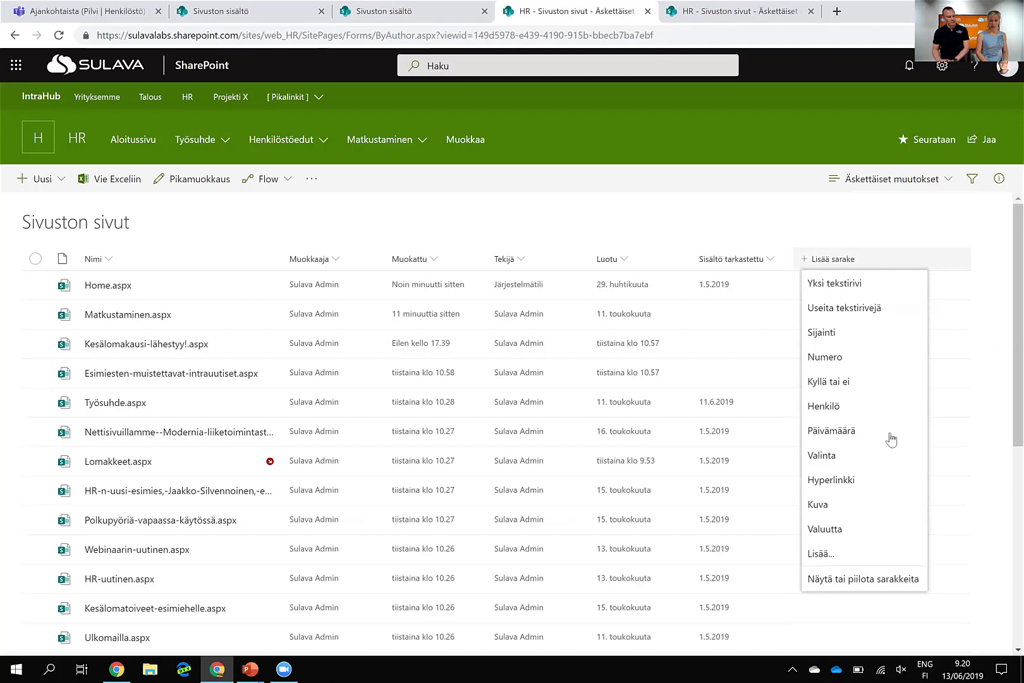
click(853, 406)
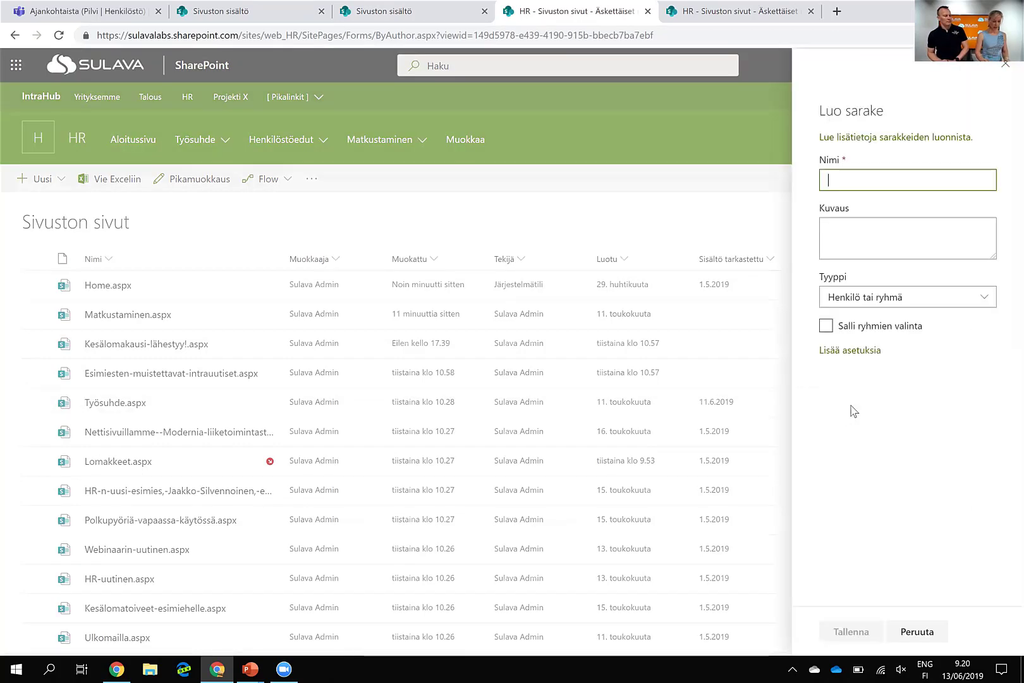
text(Vastuuhenkilö)
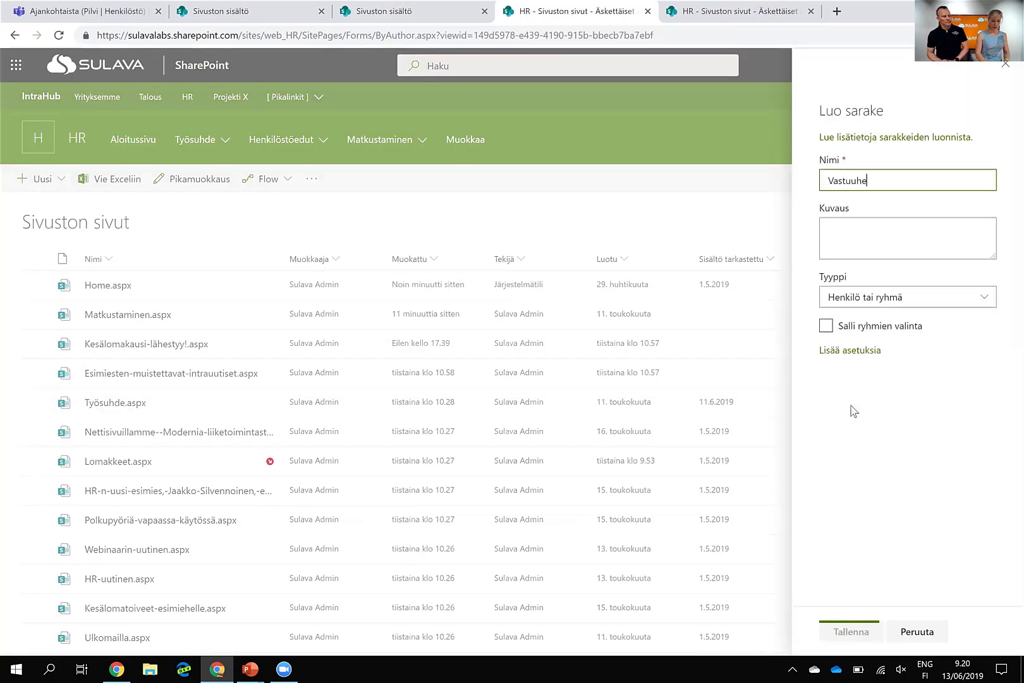
click(847, 635)
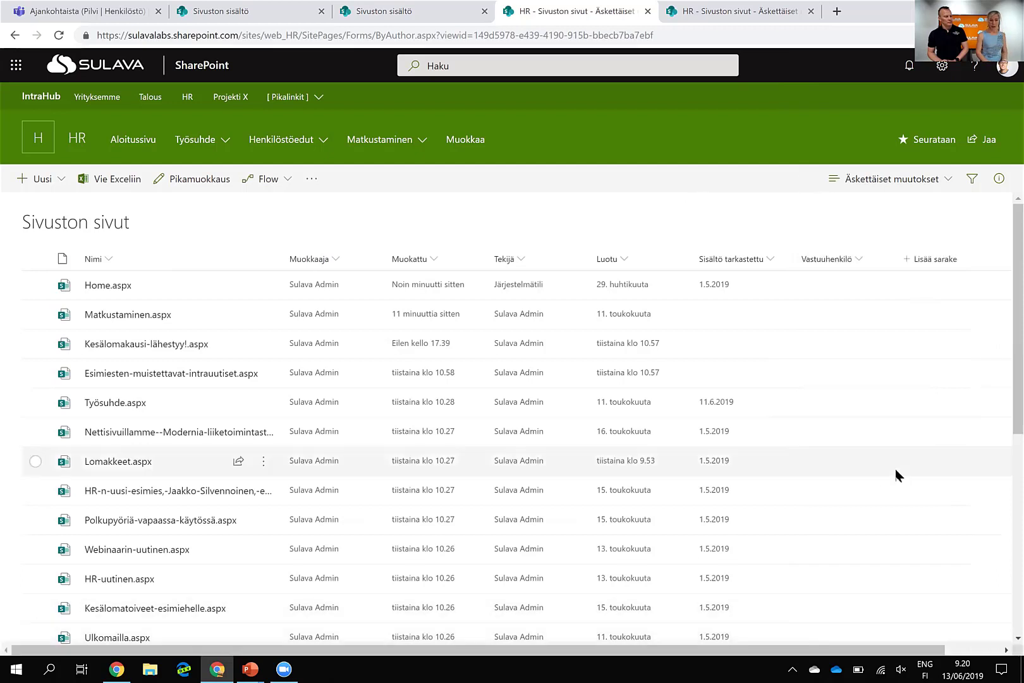
Step: Quick-edit the page list, assigning the HR team's second member as Vastuuhenkilö for Home and filling that down through Kesälomatoiveet-esimiehelle
click(208, 183)
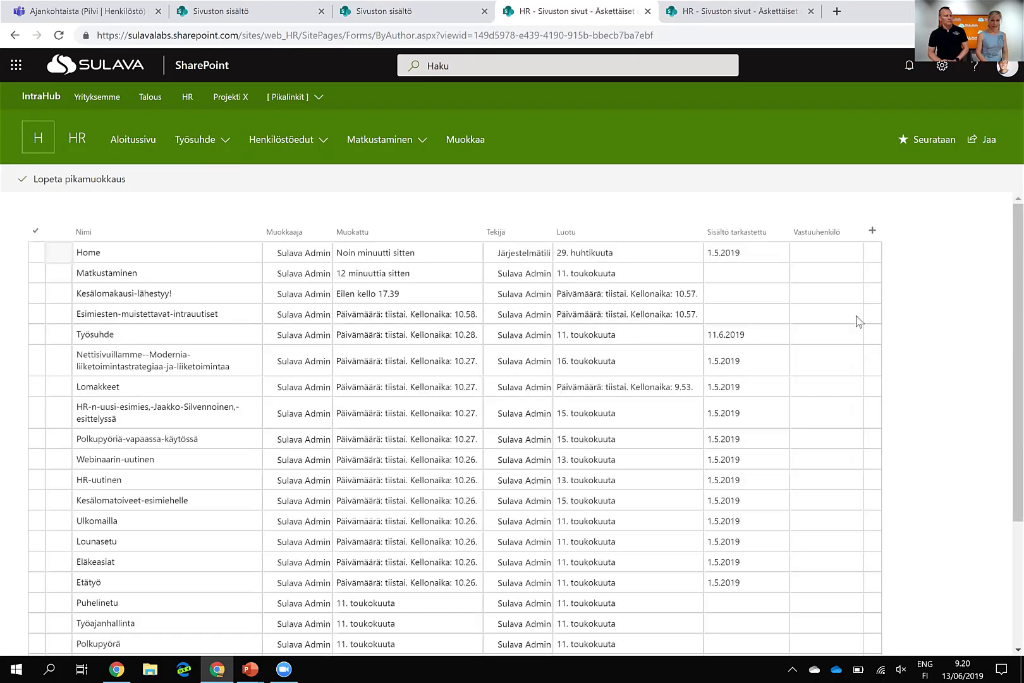
click(825, 249)
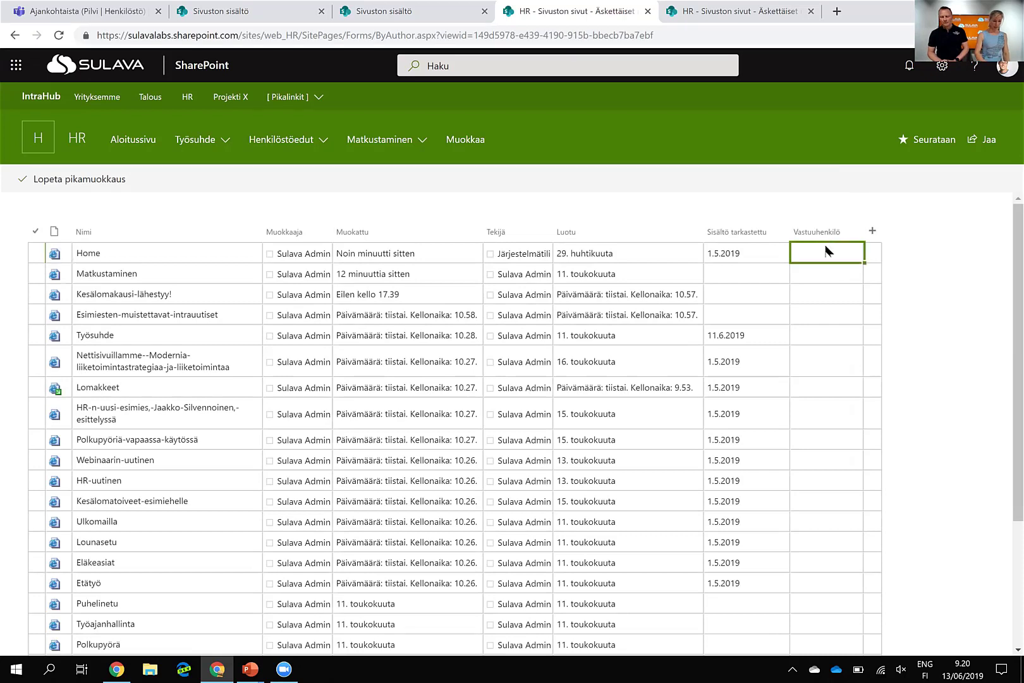
click(825, 249)
text(nina)
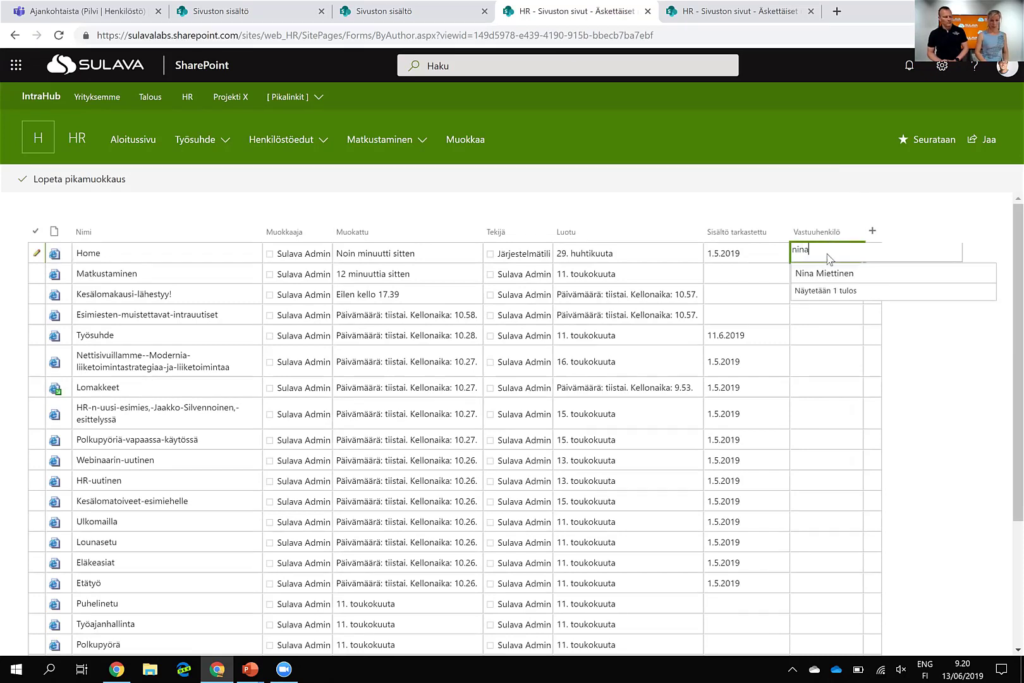
click(839, 275)
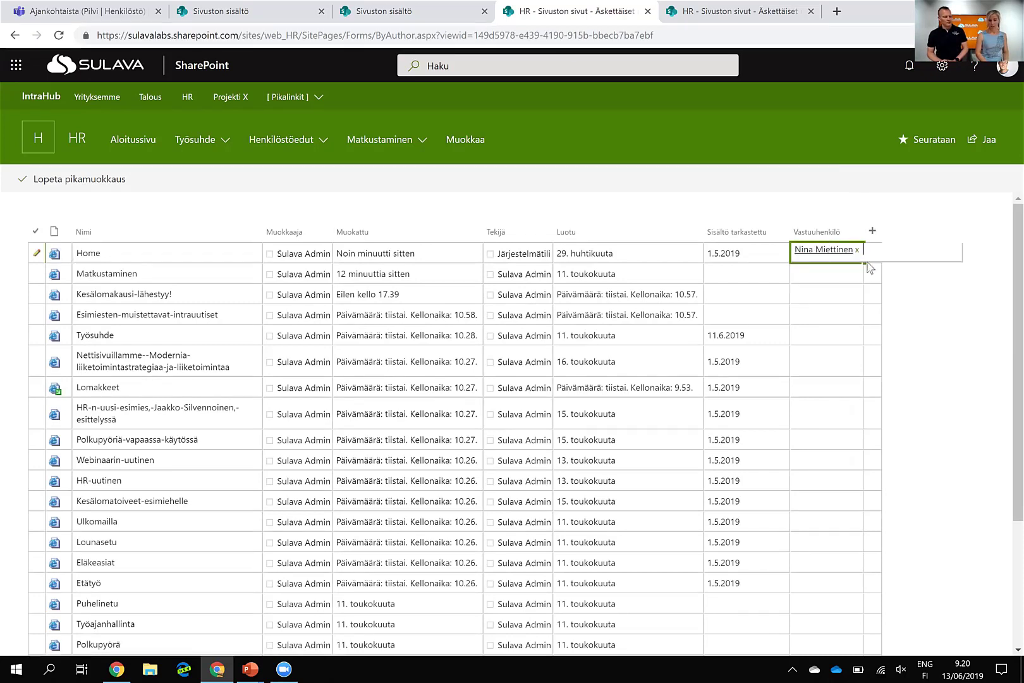
drag(864, 264, 873, 503)
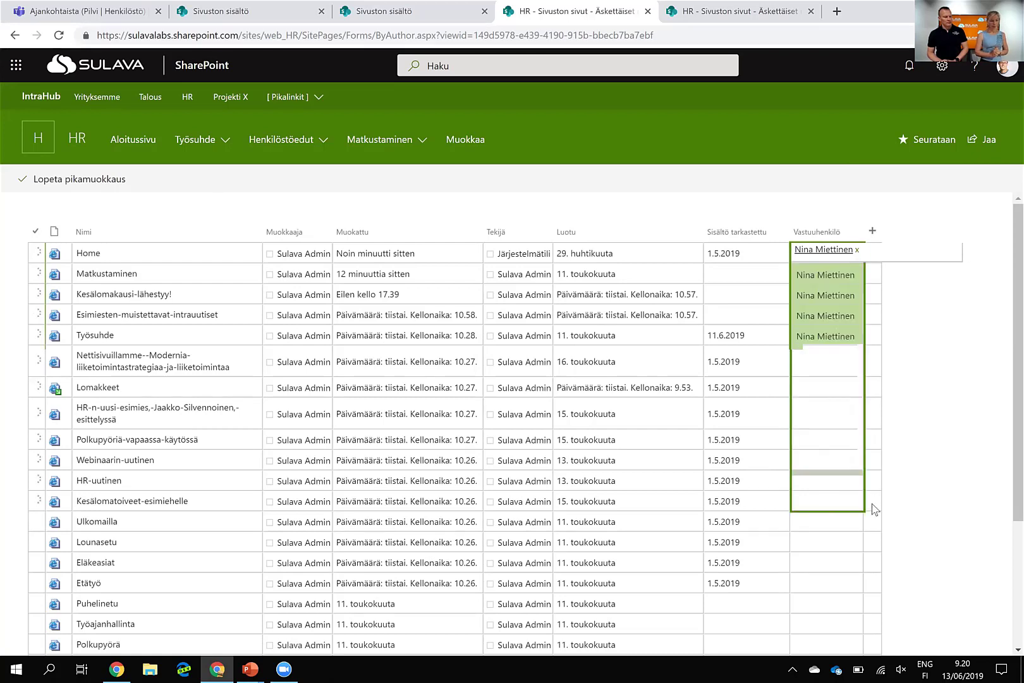
click(105, 194)
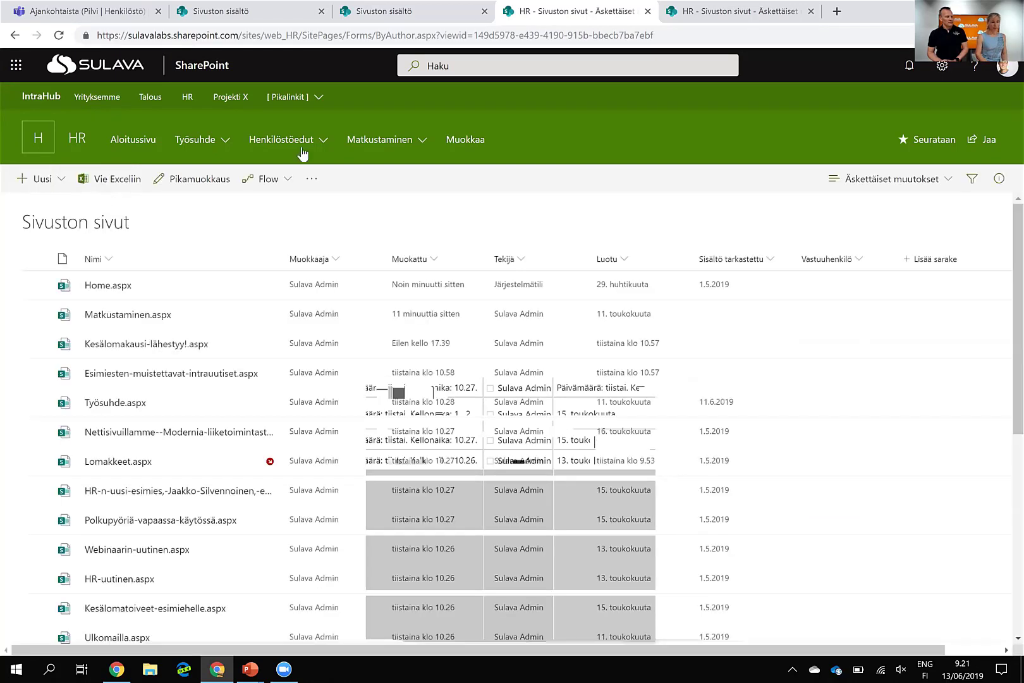
Step: Edit the Matkustaminen page and set Sisältö tarkastettu to 1.5.2019 in its page details
click(382, 140)
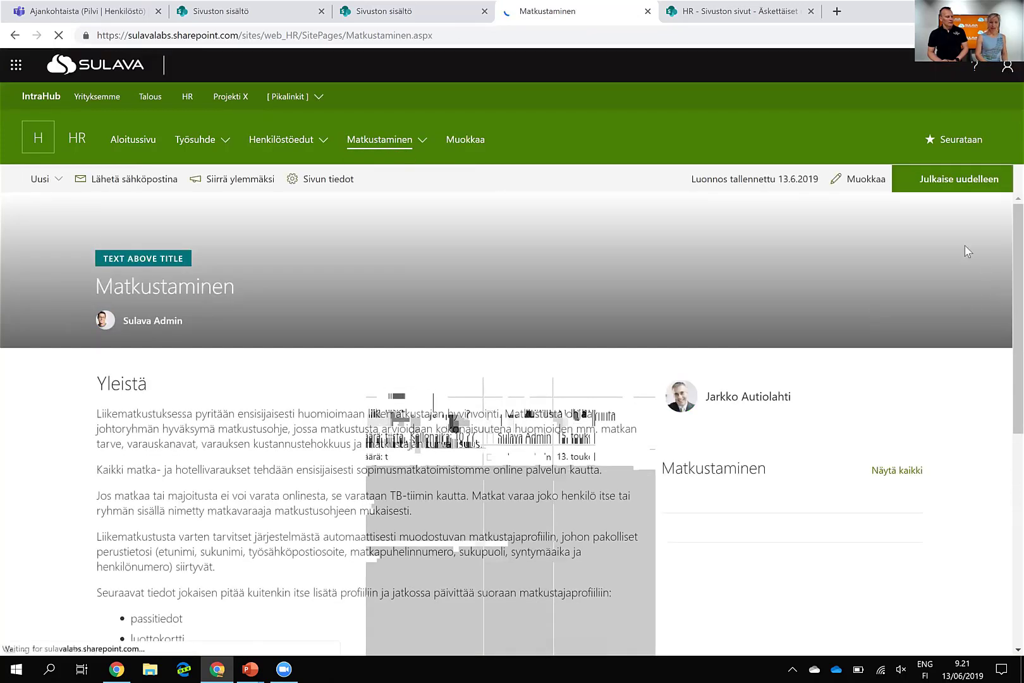
click(861, 183)
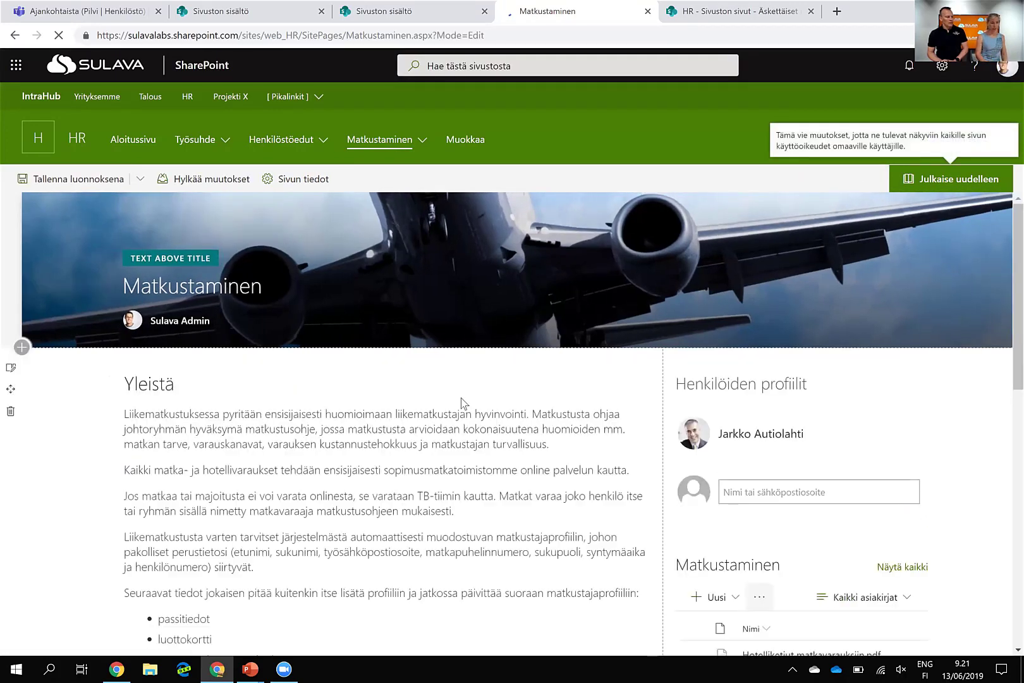
click(276, 182)
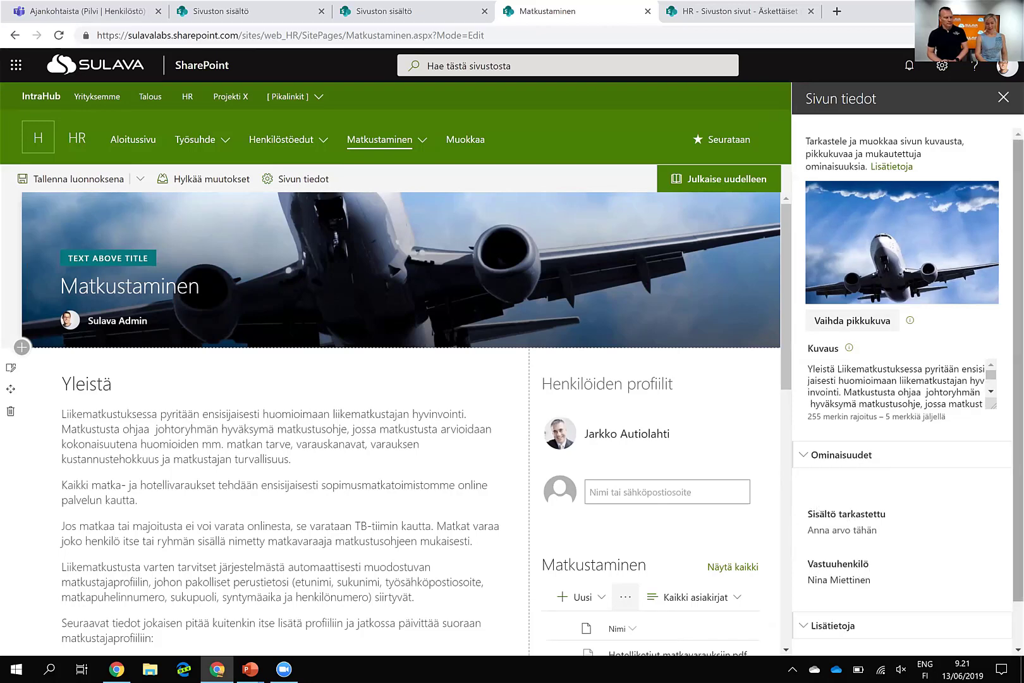
scroll(929, 540, down, 1)
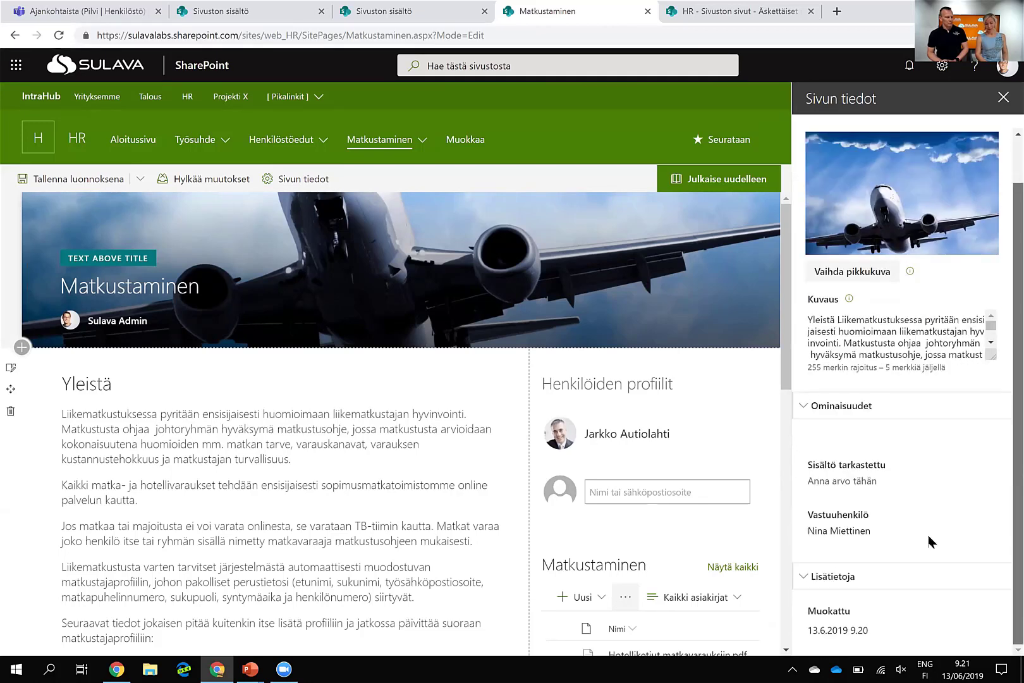
click(839, 483)
text(1)
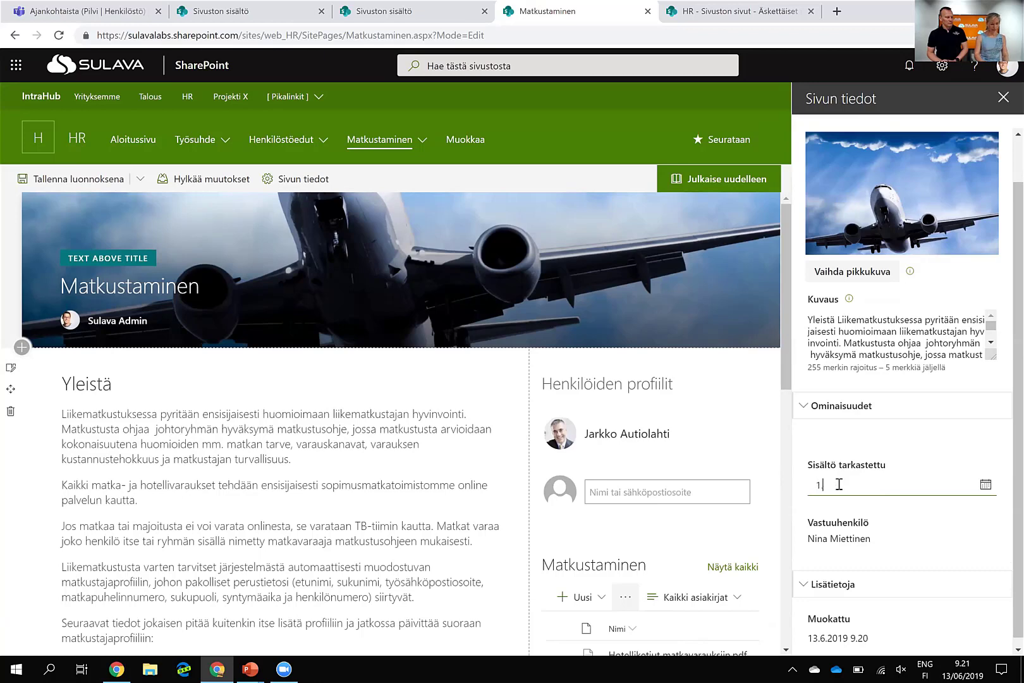
text(.5.2019)
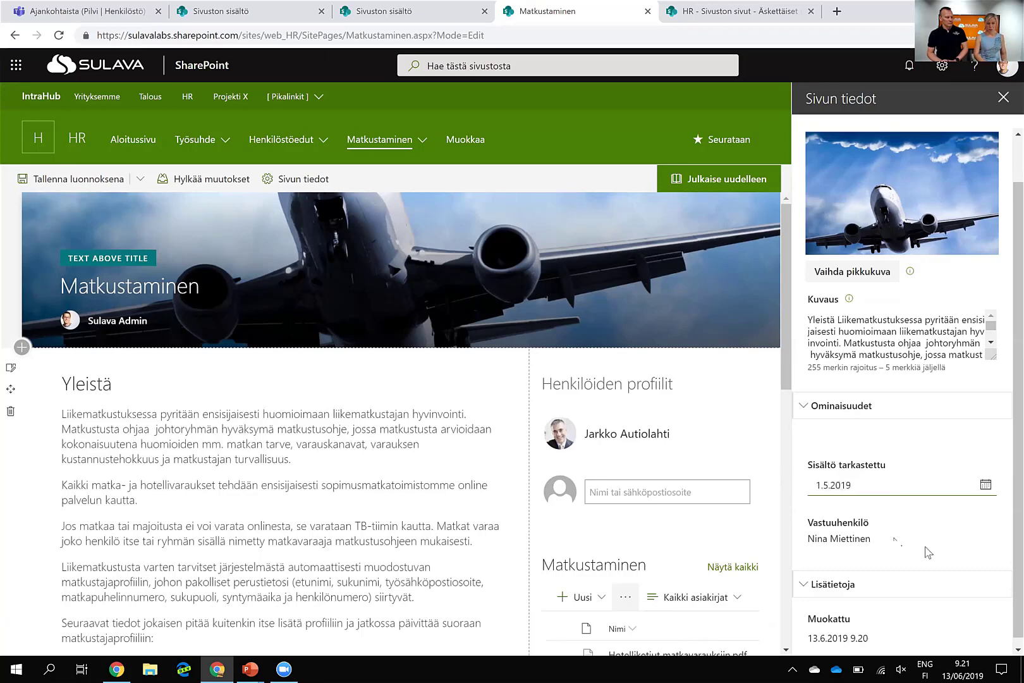
Step: Replace the Matkustaminen page's Vastuuhenkilö with the person featured in its people profiles and republish the page
click(885, 541)
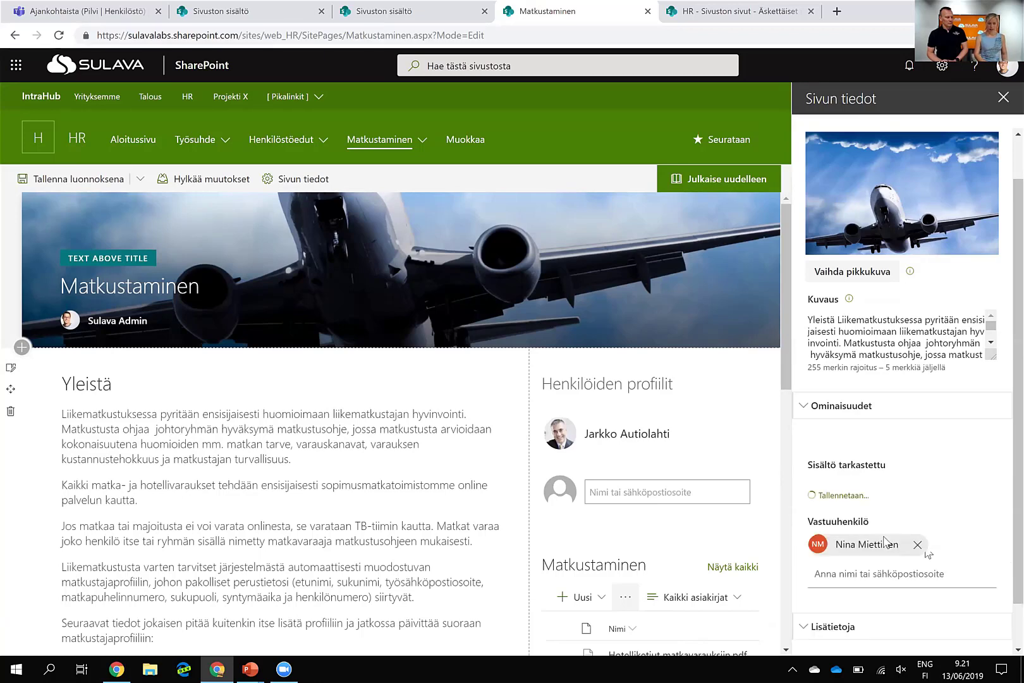
click(920, 544)
text(jarkk)
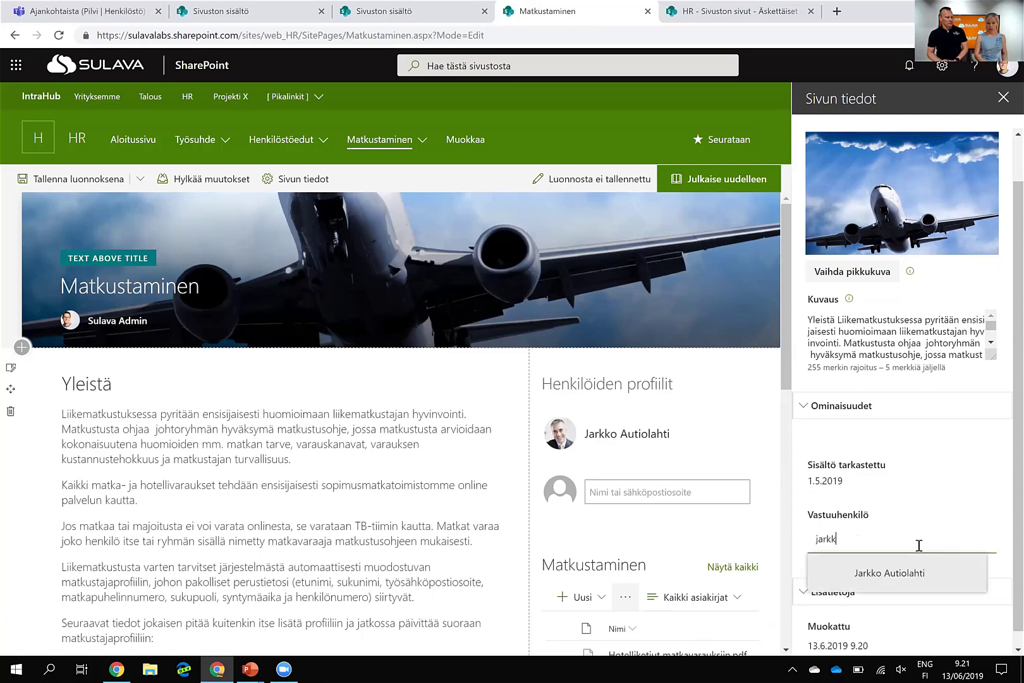
click(890, 576)
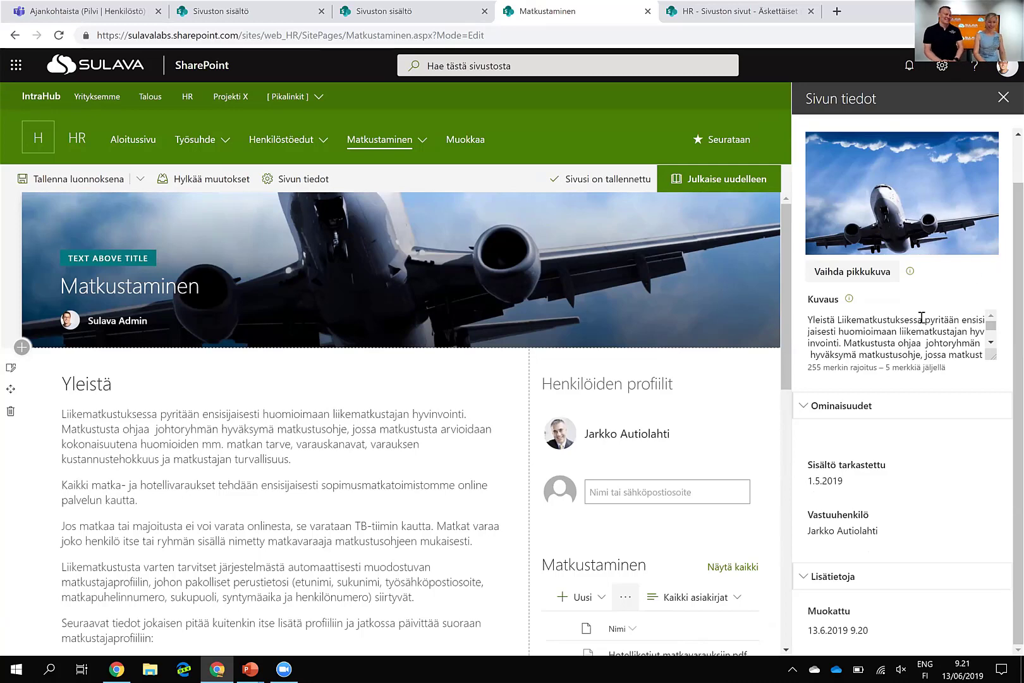
click(719, 186)
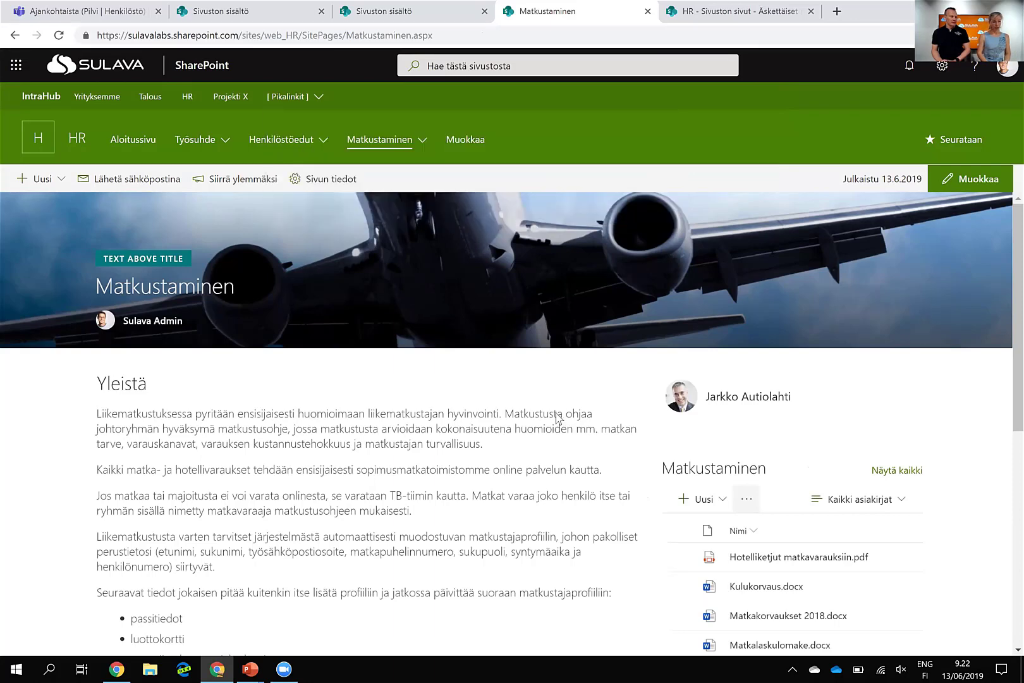
Step: Edit the Matkustaminen page and add a Sivun ominaisuudet web part between the people profiles and the document list
click(969, 184)
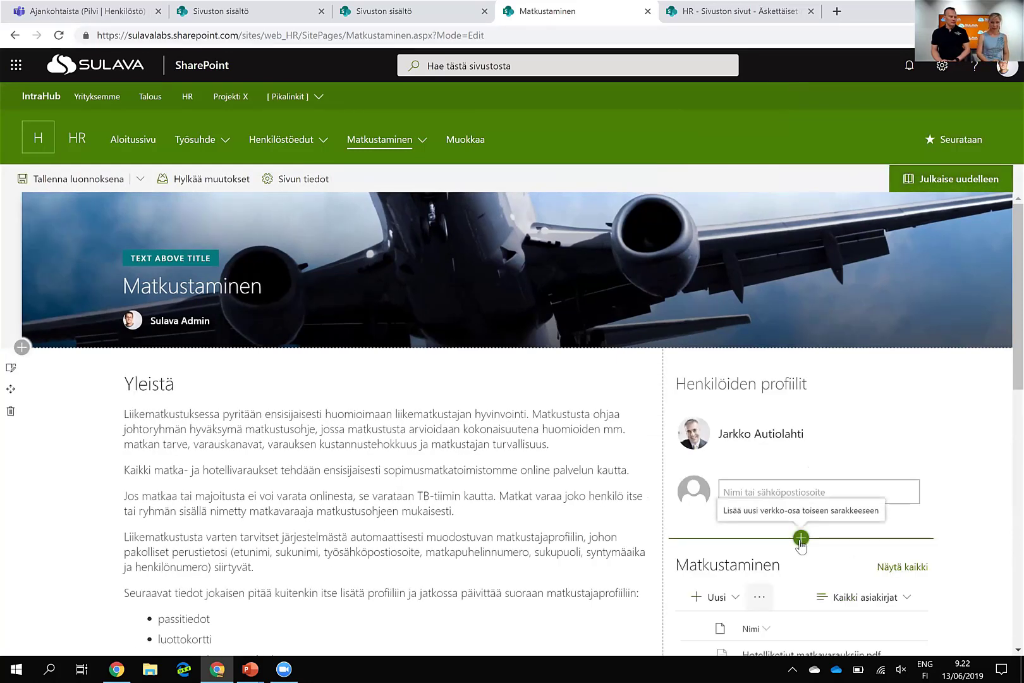
click(800, 538)
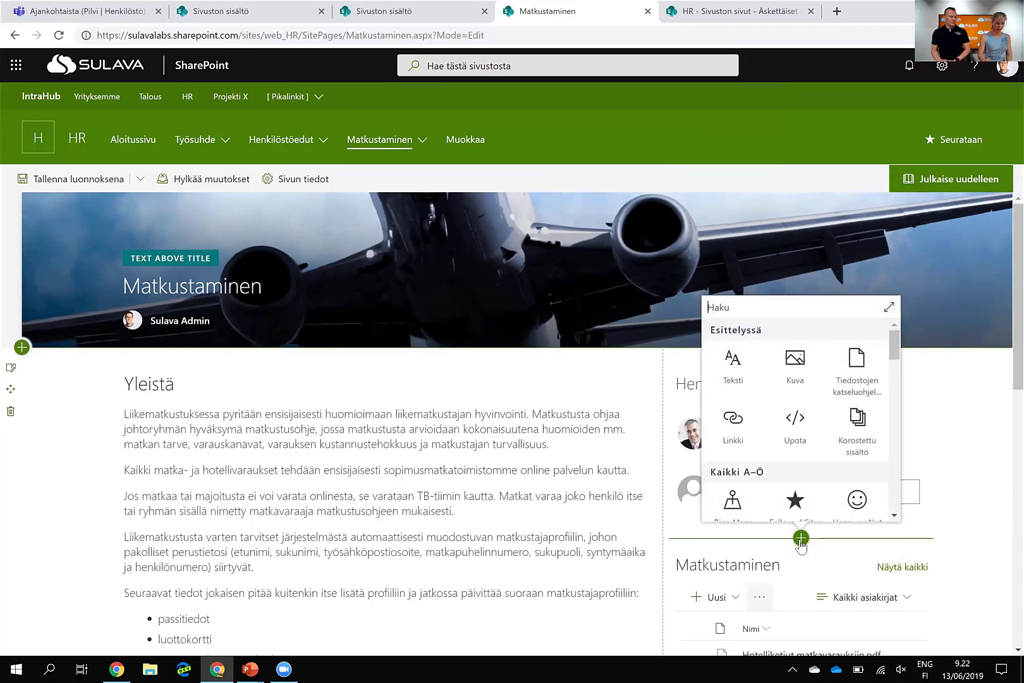
text(sivun)
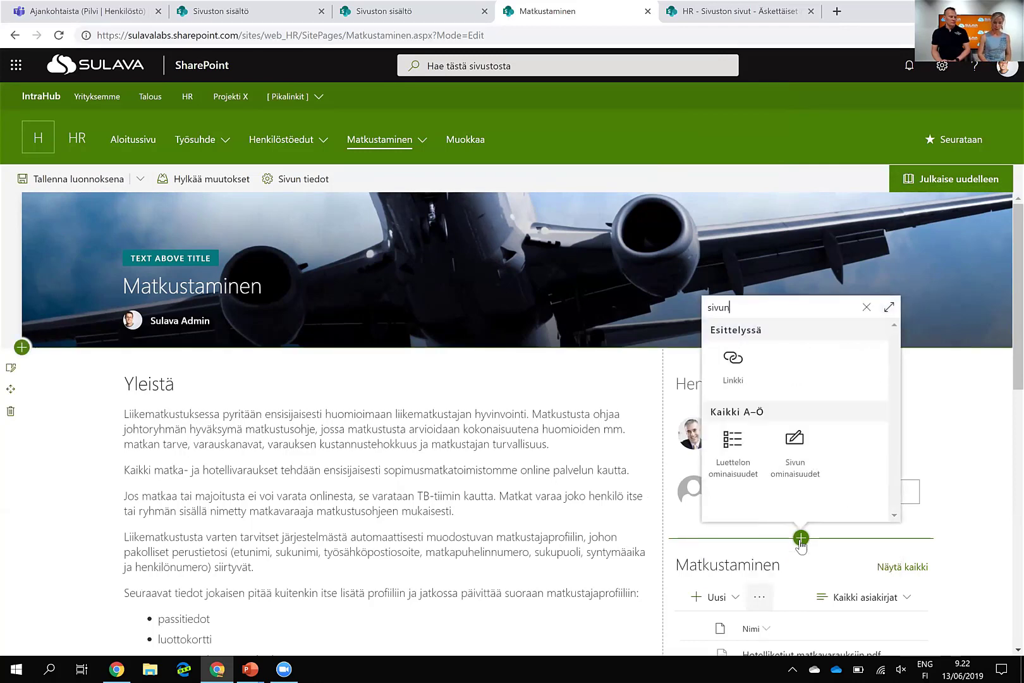
click(787, 465)
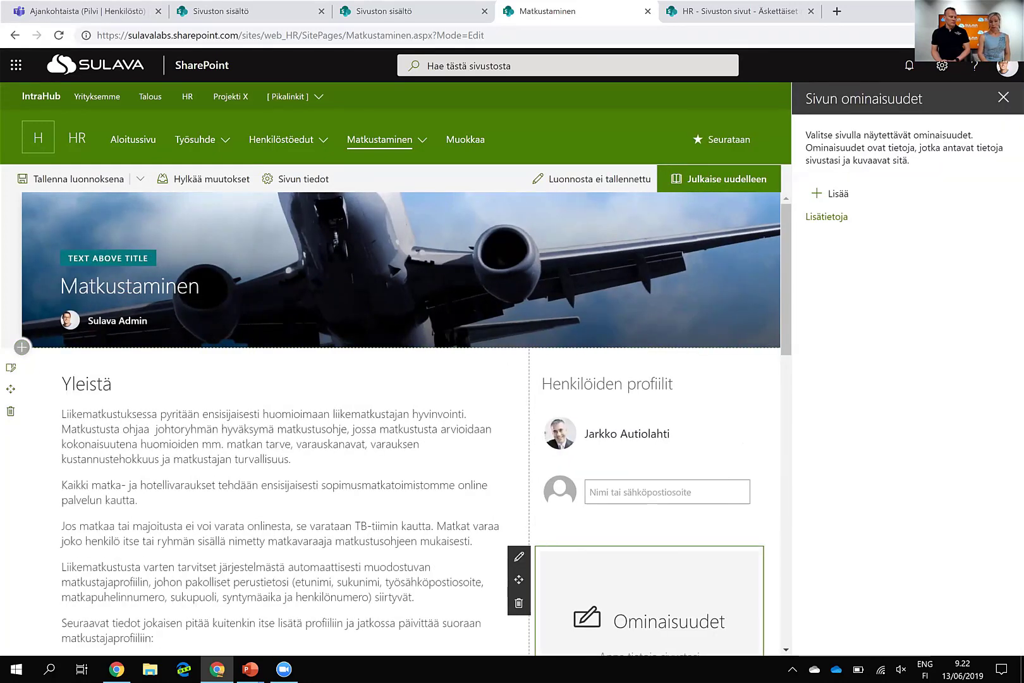
Step: Add the Sisältö tarkastettu property to the page properties web part and republish the page
click(841, 194)
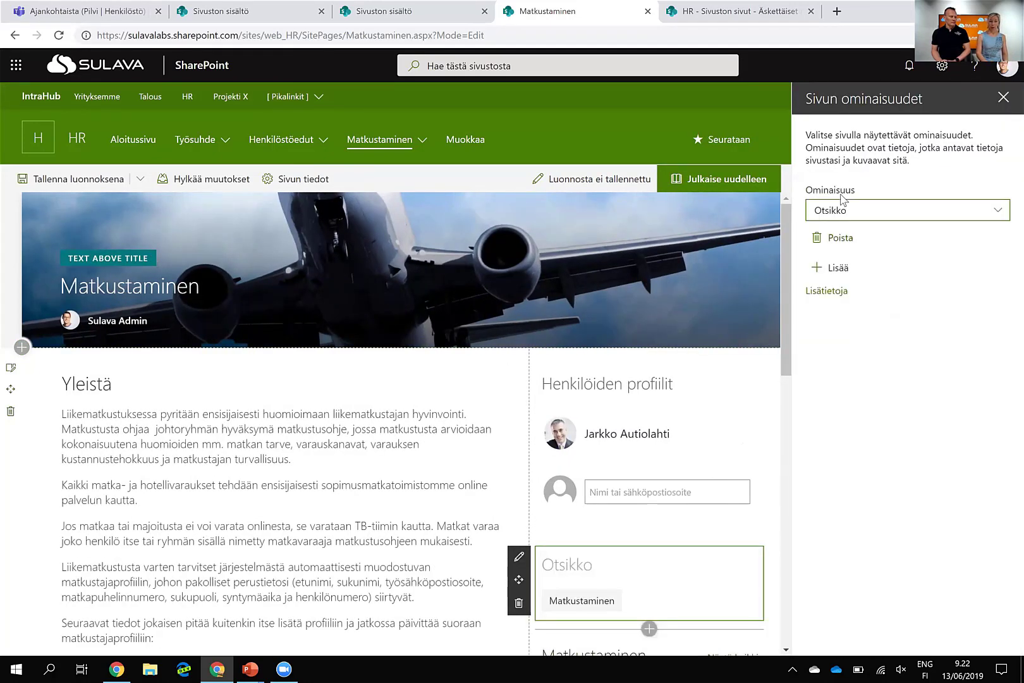
click(865, 212)
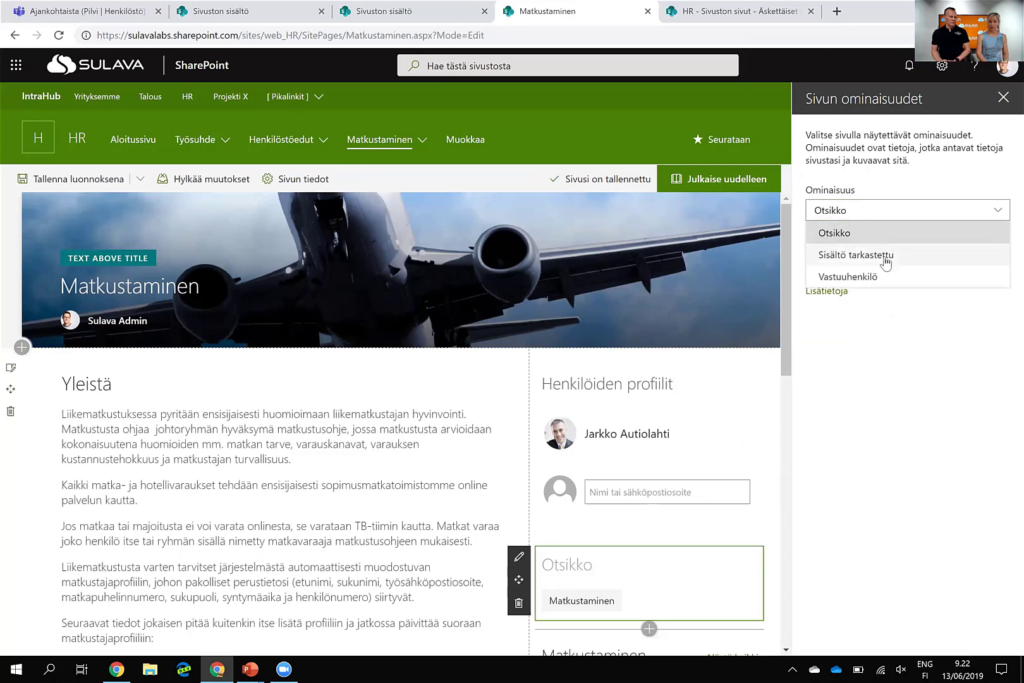
click(884, 257)
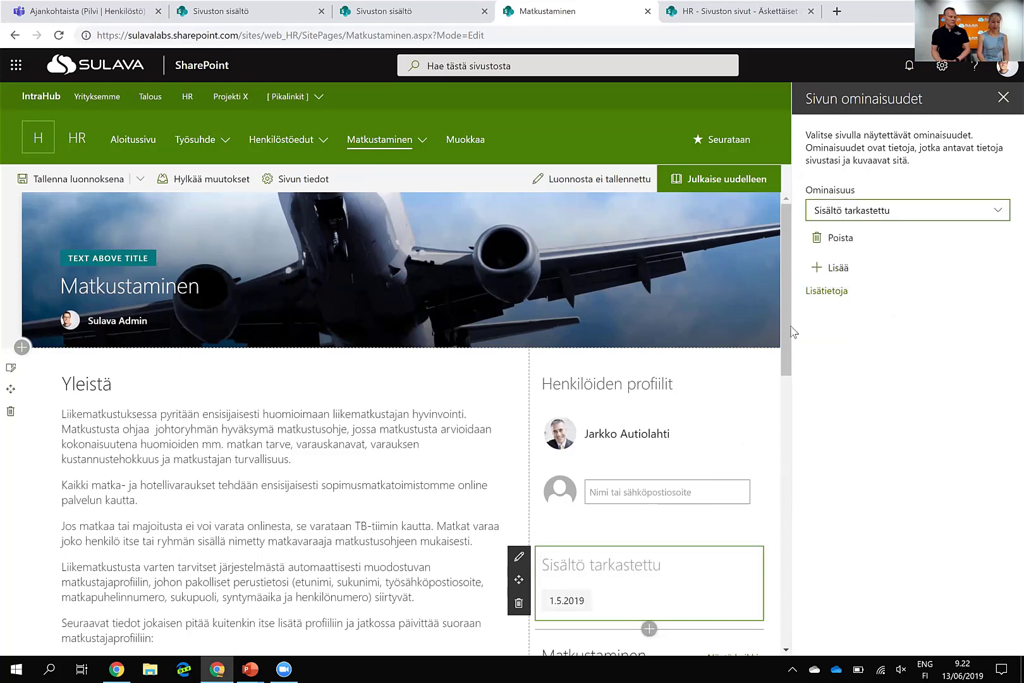
scroll(689, 366, down, 3)
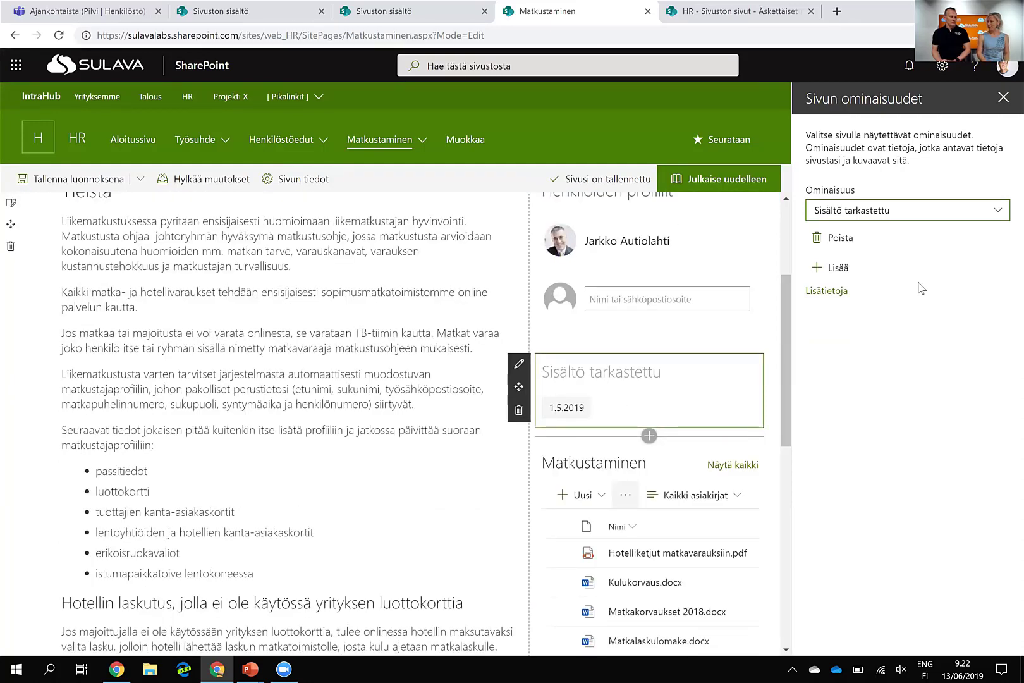
click(729, 183)
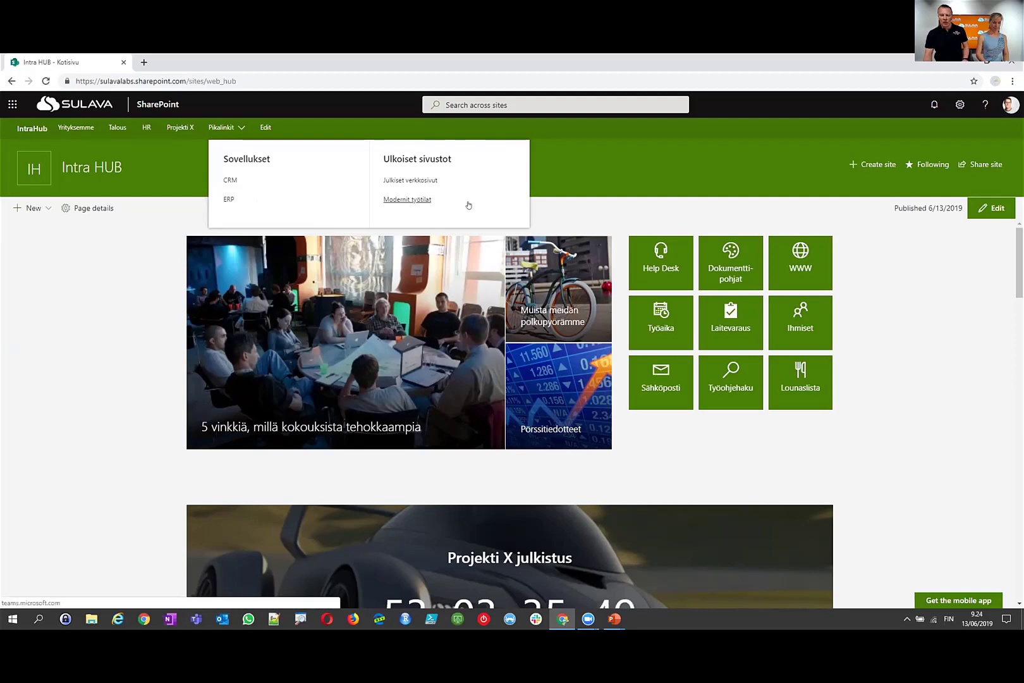
Step: Examine the Intra HUB hub navigation's link hierarchy, the CRM link's edit options and the Pikalinkit mega menu, leaving everything unsaved
click(264, 128)
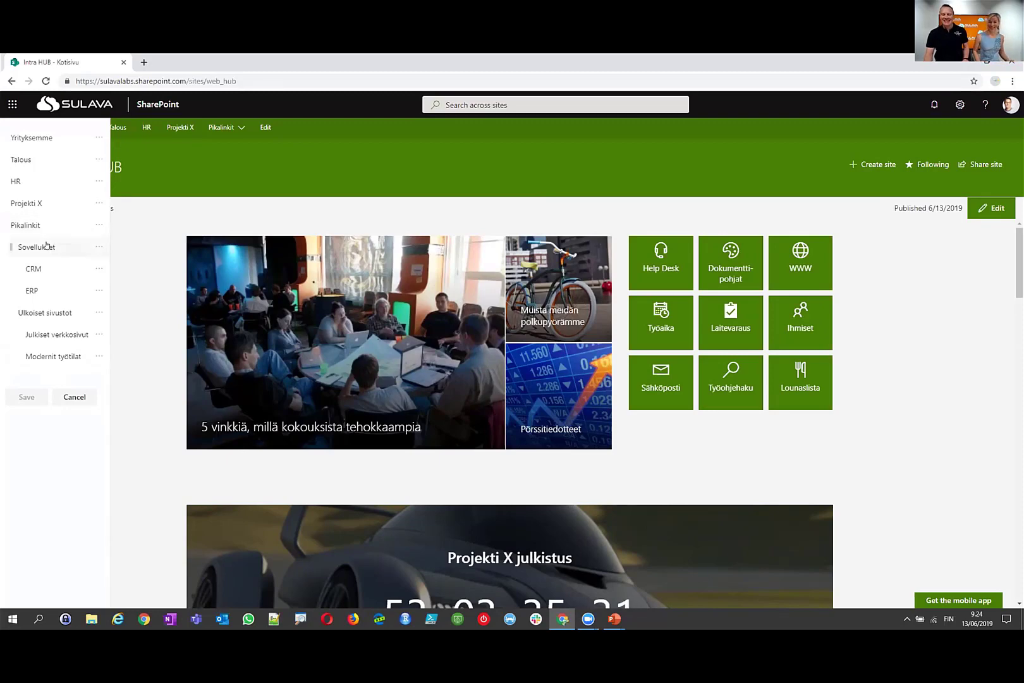
click(97, 270)
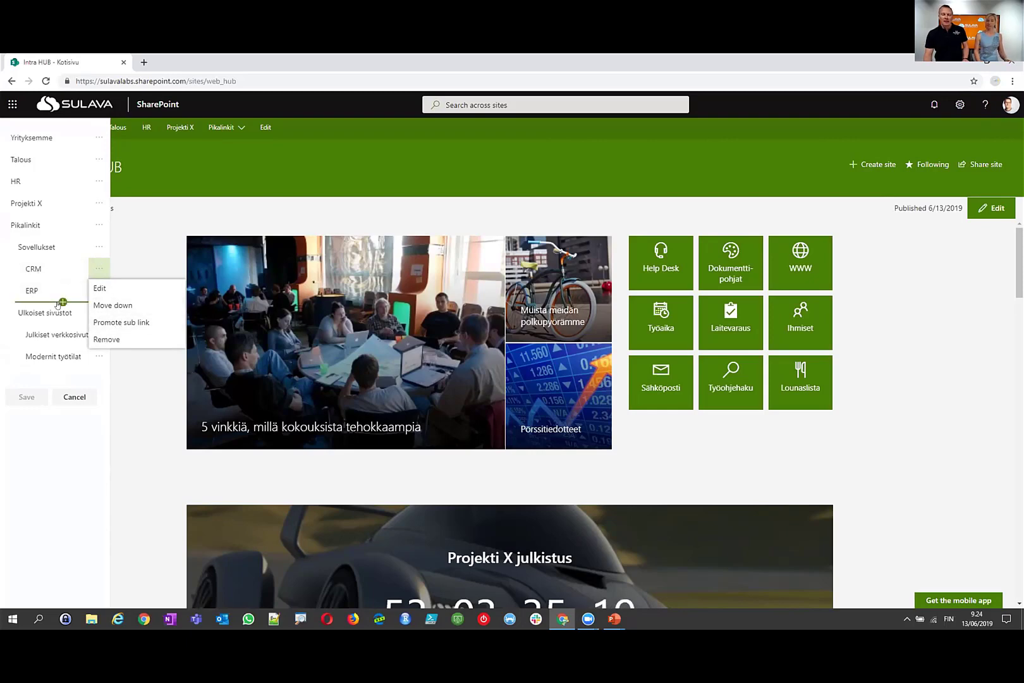
click(101, 288)
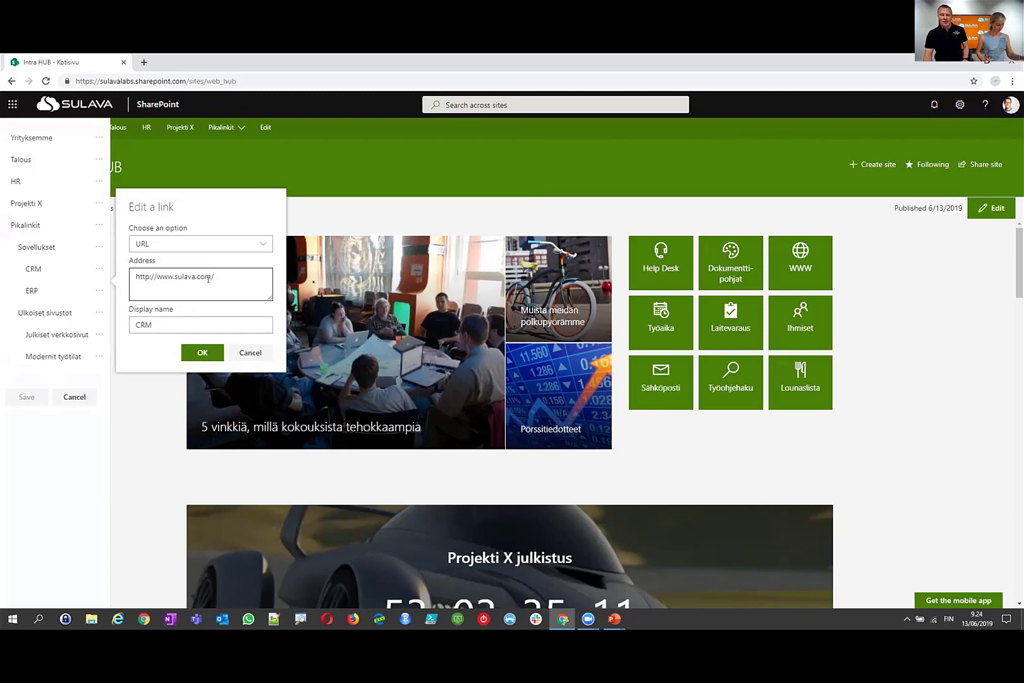
click(233, 327)
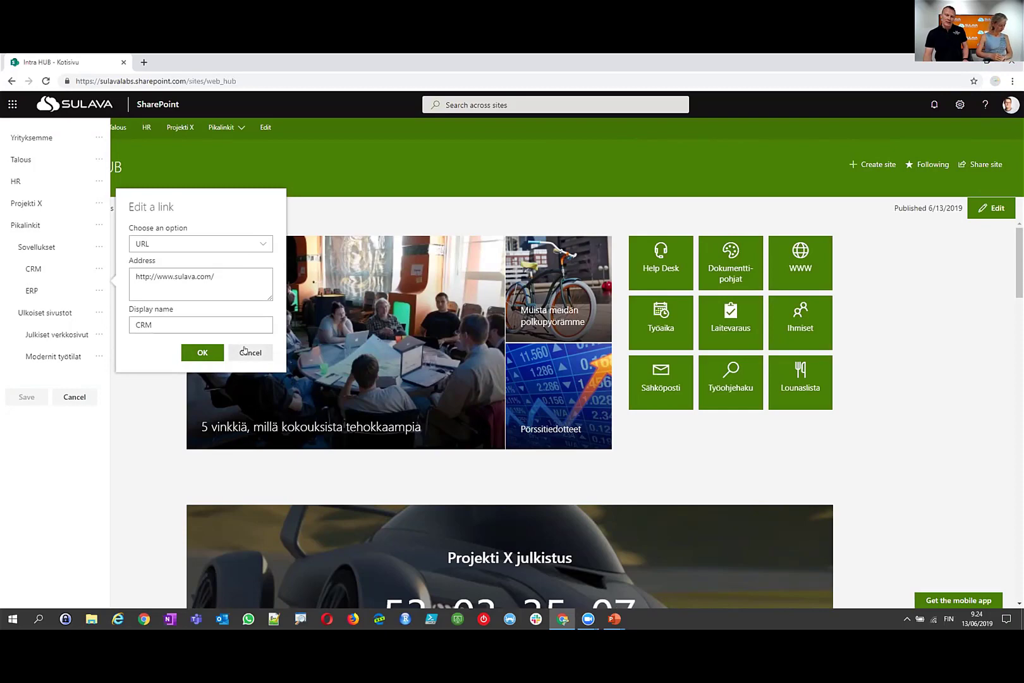
click(244, 352)
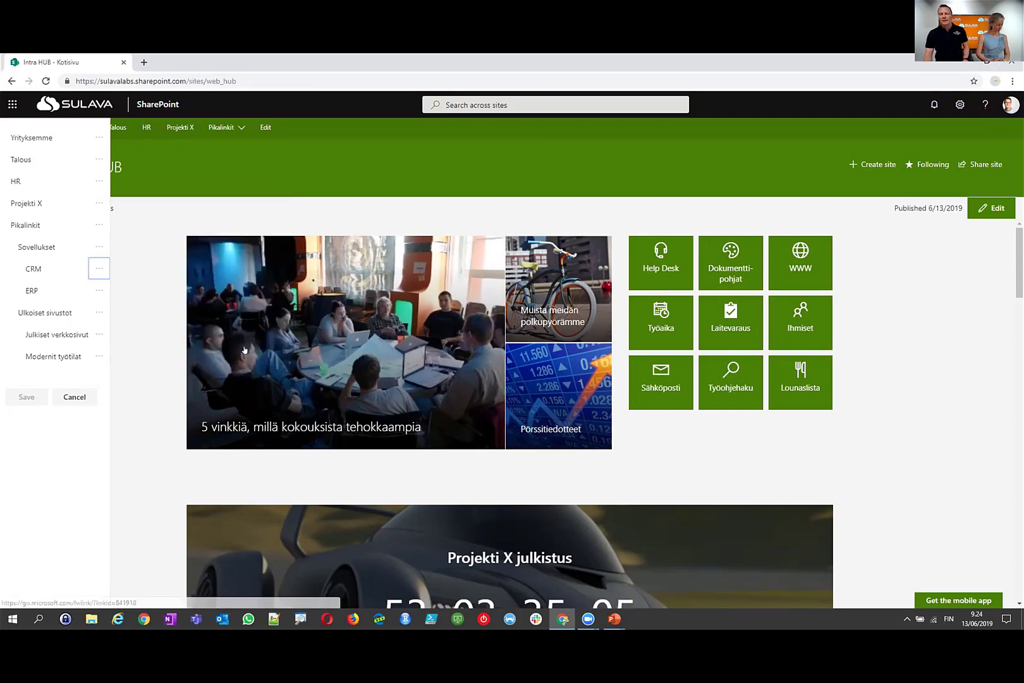
click(75, 397)
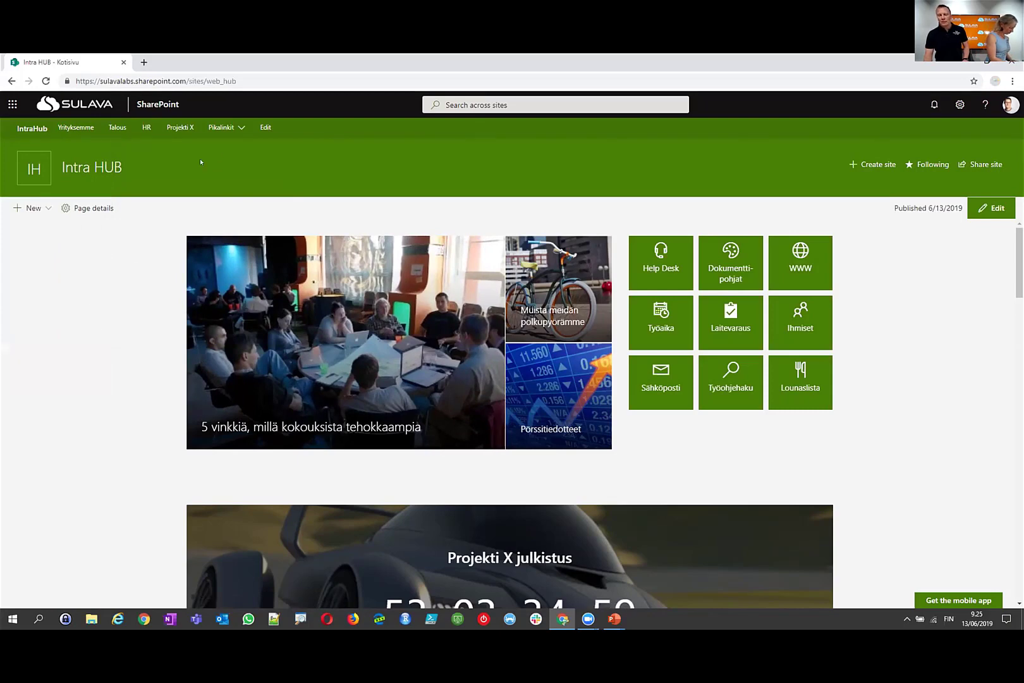
click(219, 128)
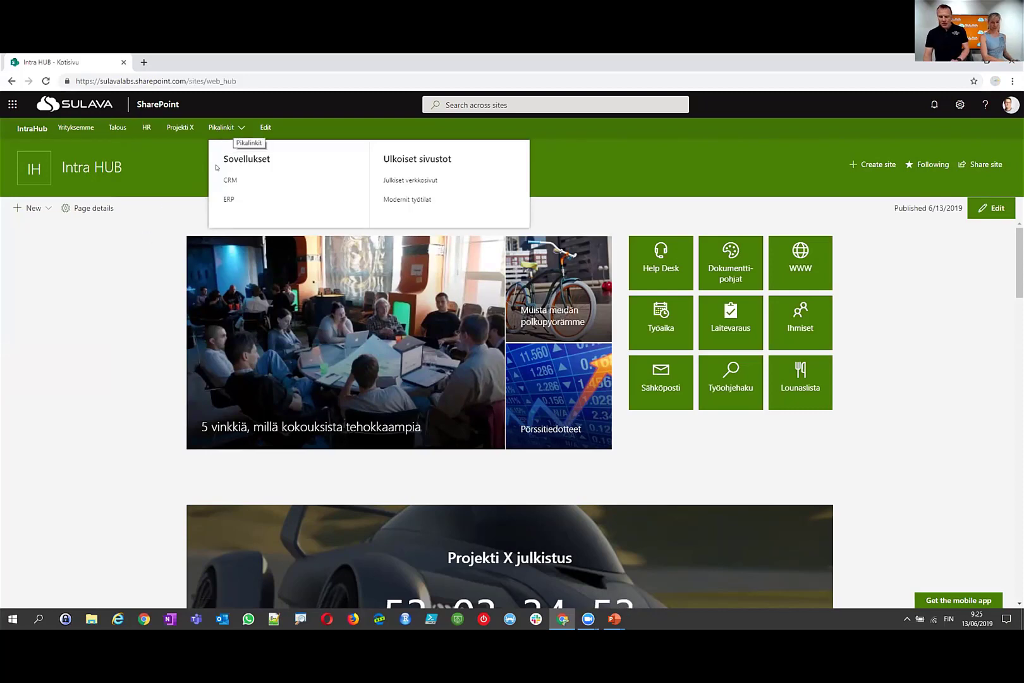
right_click(137, 428)
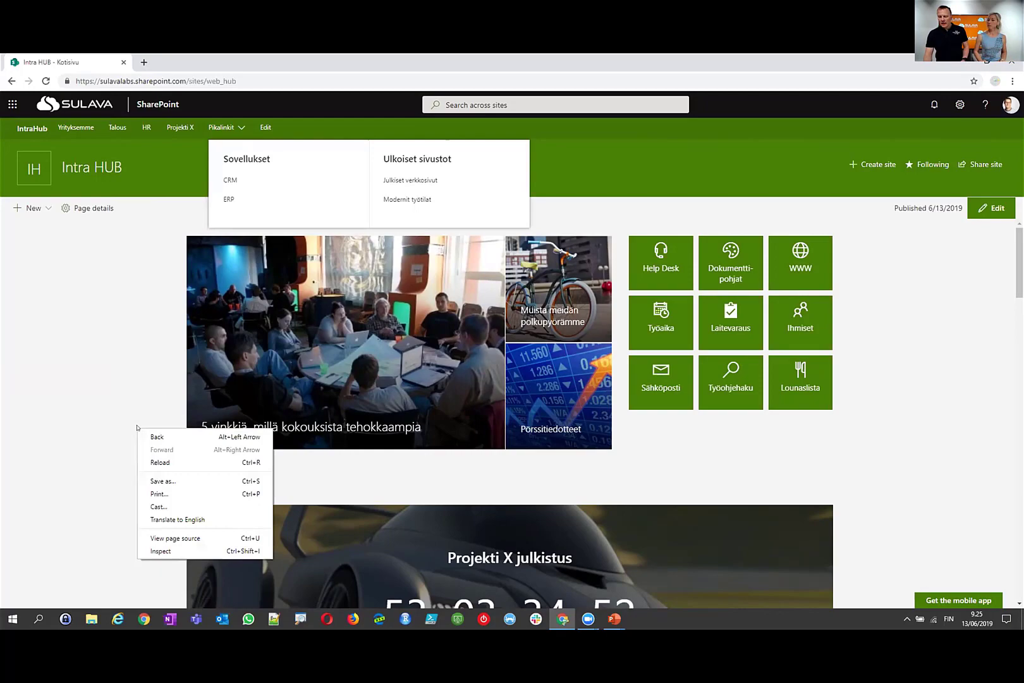
click(948, 382)
Step: Examine the editable link list of the Intra HUB home page's footer and cancel without saving
scroll(950, 383, down, 2)
scroll(950, 383, down, 10)
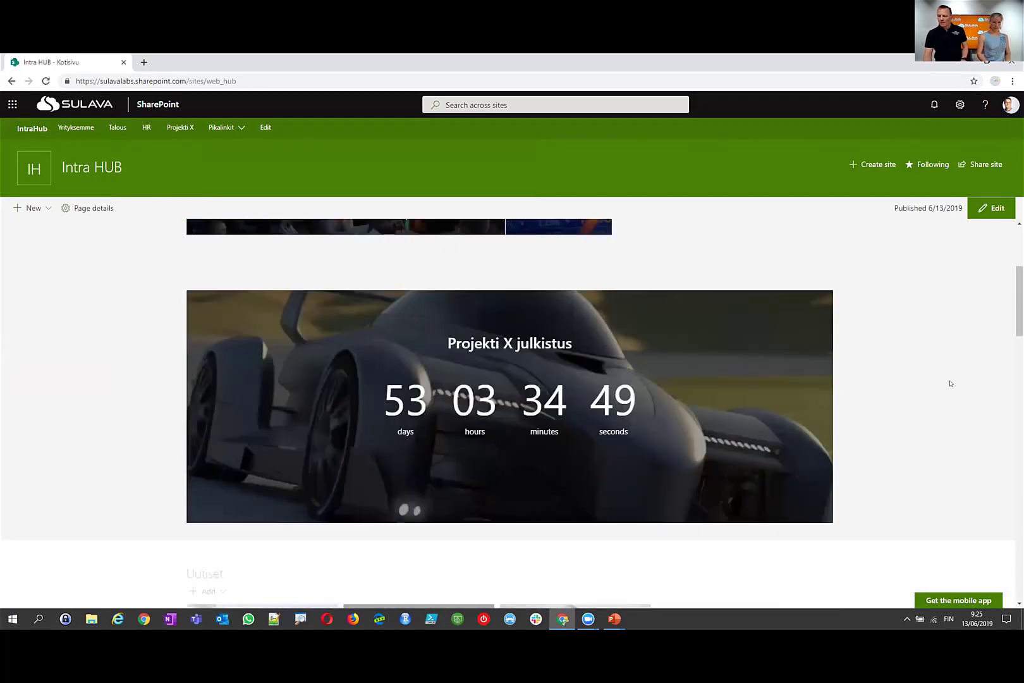
scroll(950, 383, down, 8)
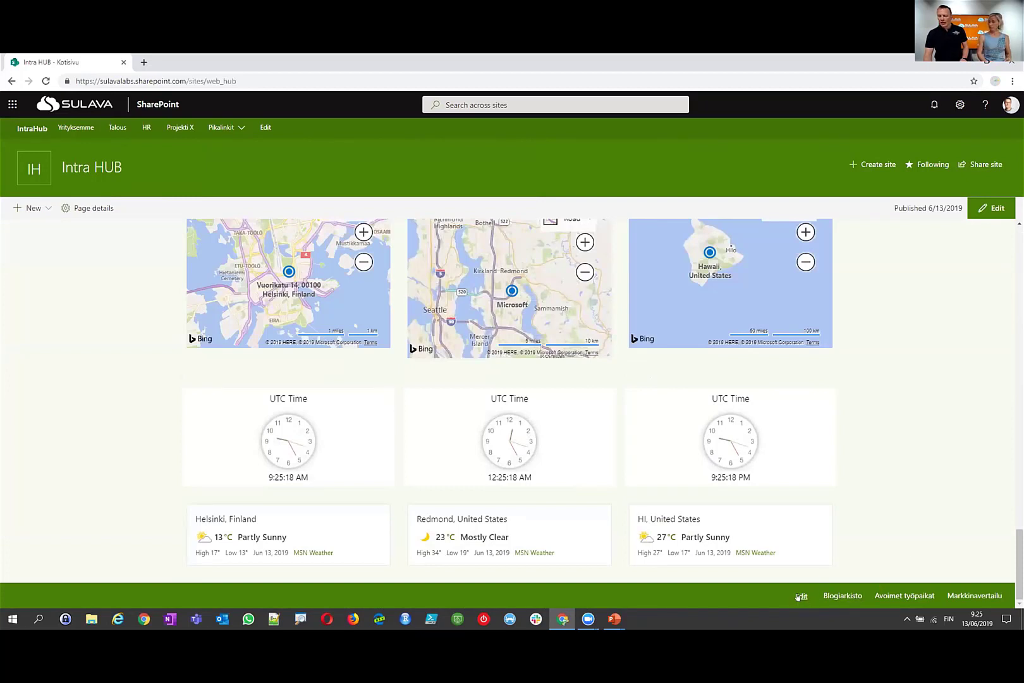
click(801, 596)
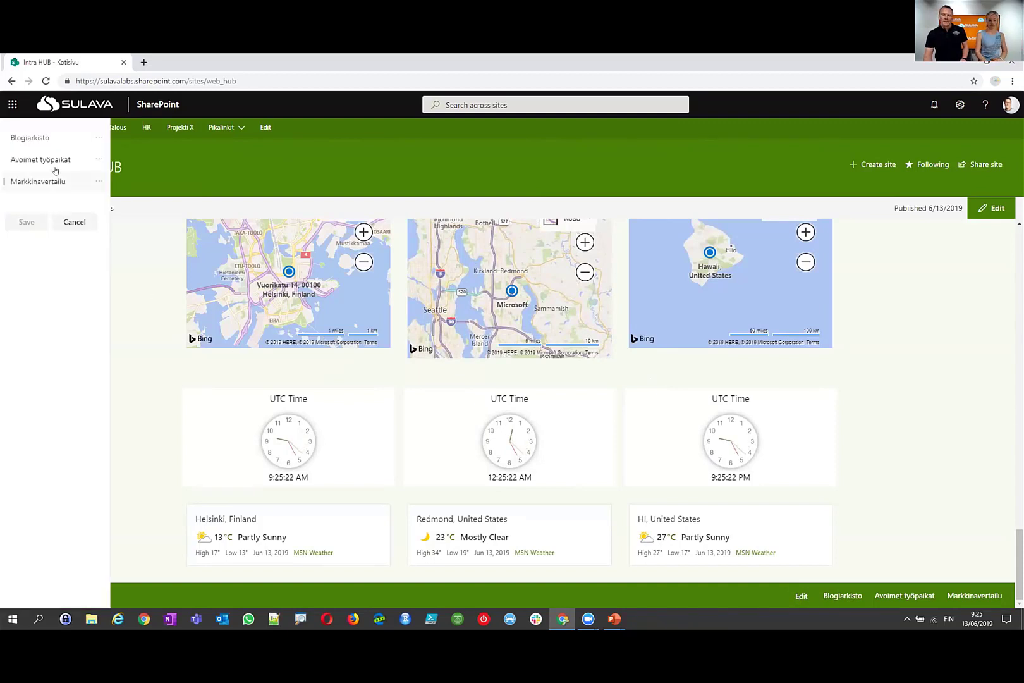
drag(53, 146, 20, 180)
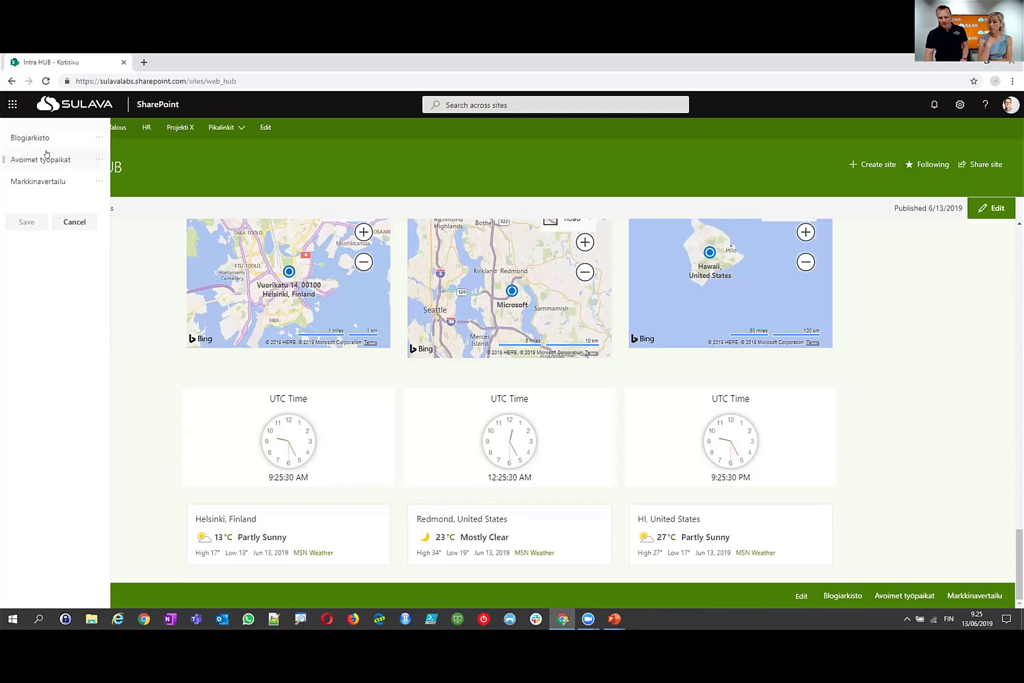
mouse_move(49, 150)
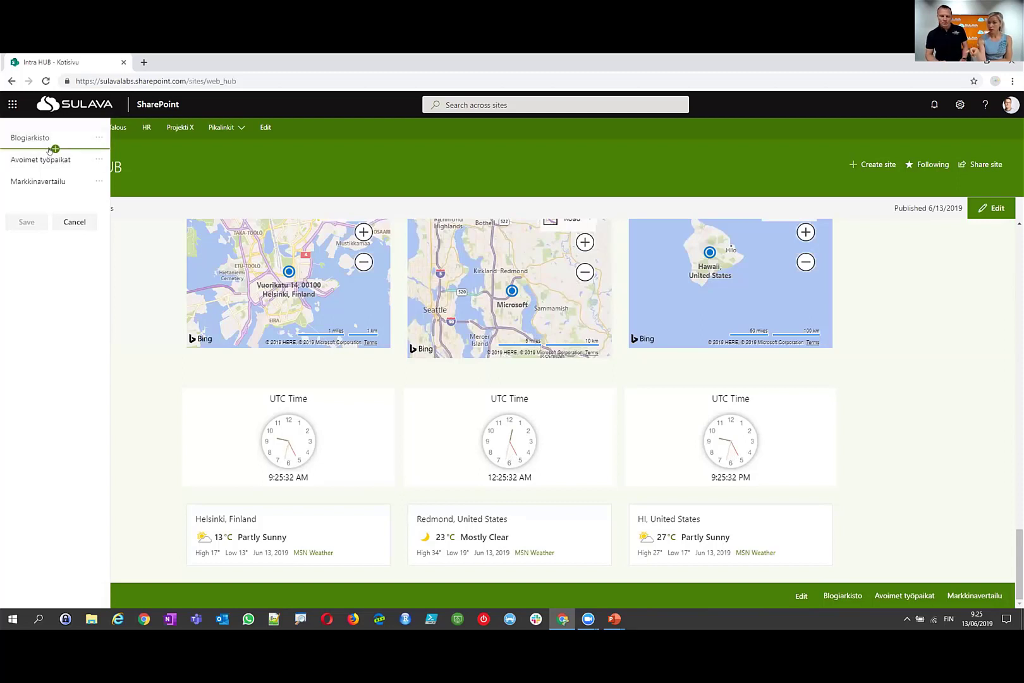
mouse_move(74, 196)
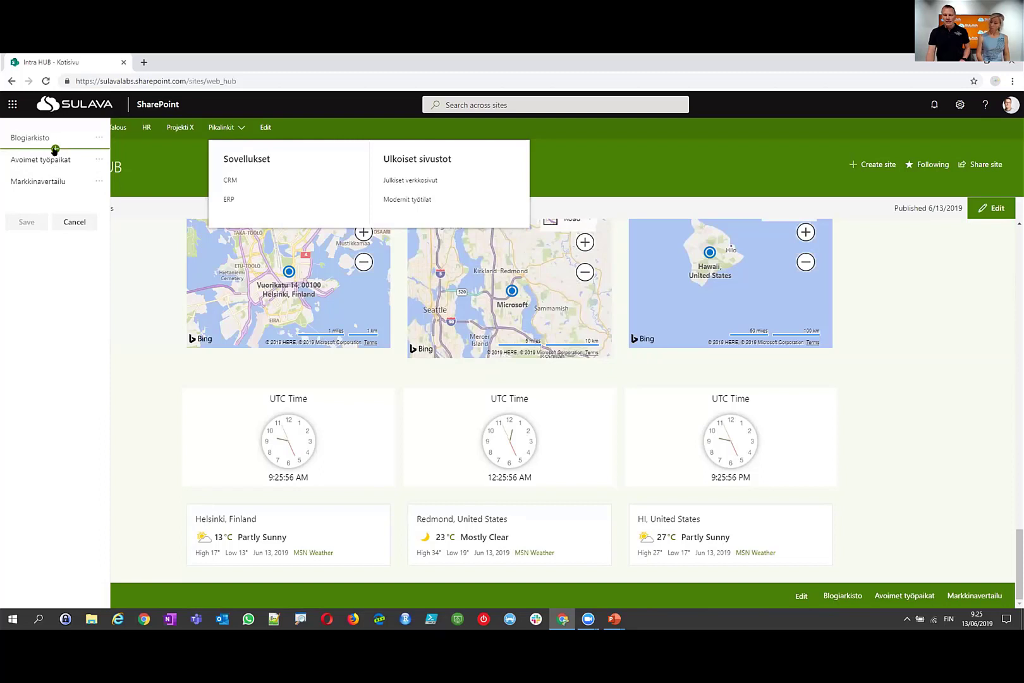
click(73, 222)
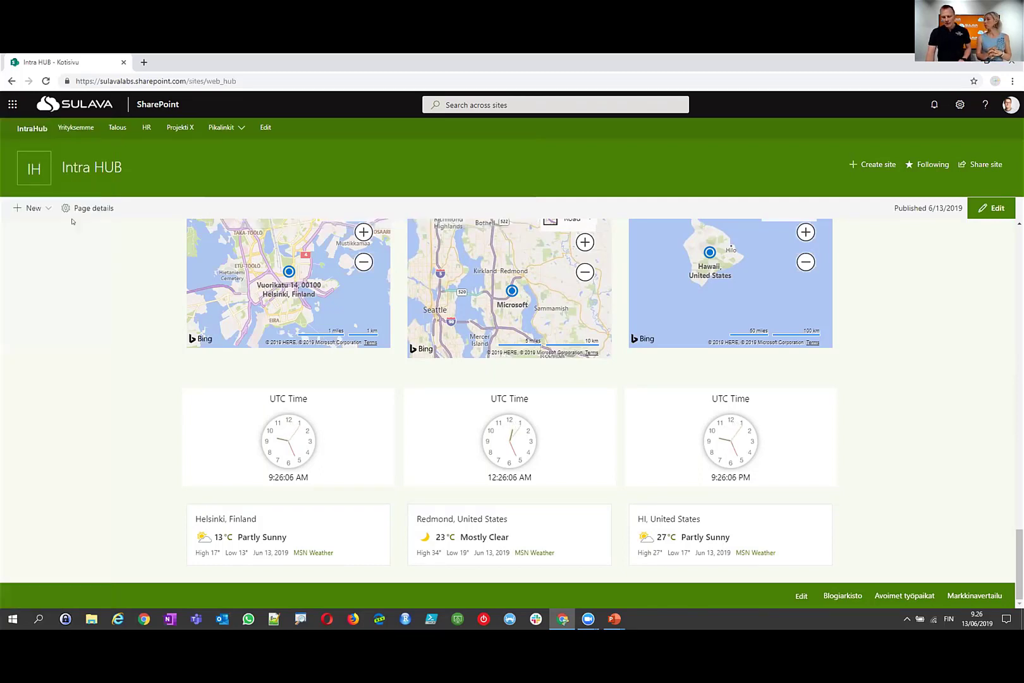
Step: Review the Header and Footer options for changing the Intra HUB site's look and close the settings without saving
click(960, 104)
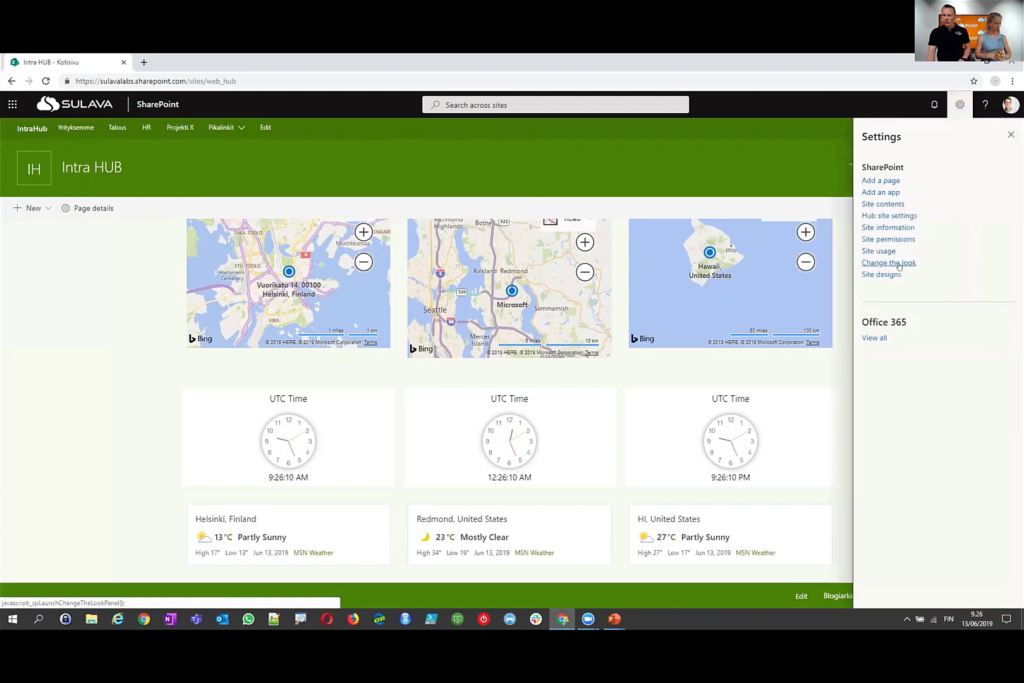
click(899, 264)
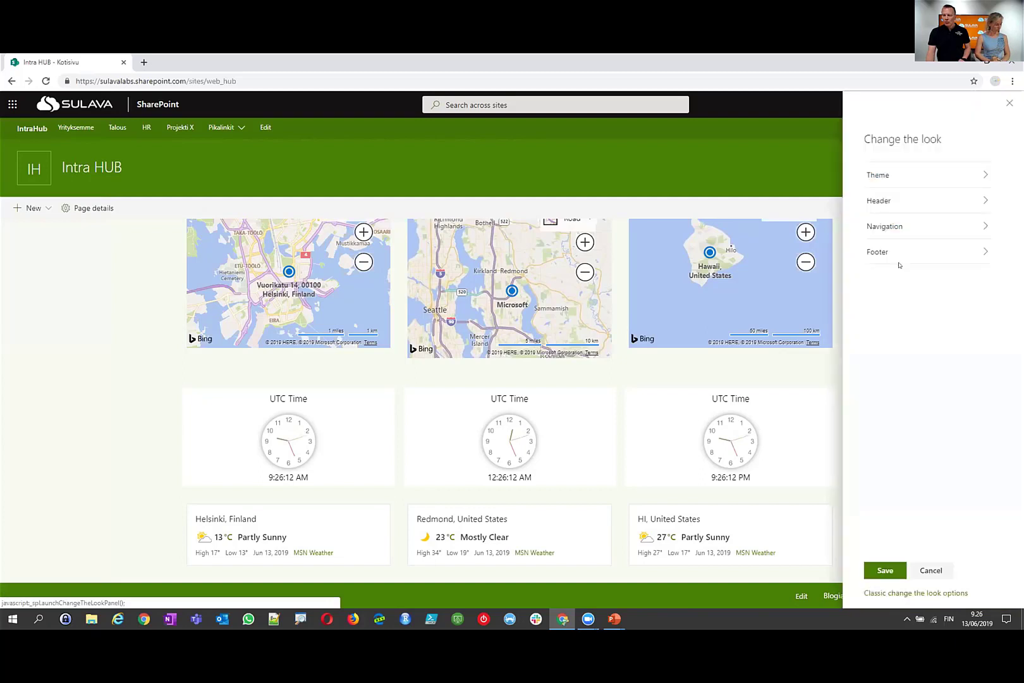
click(886, 201)
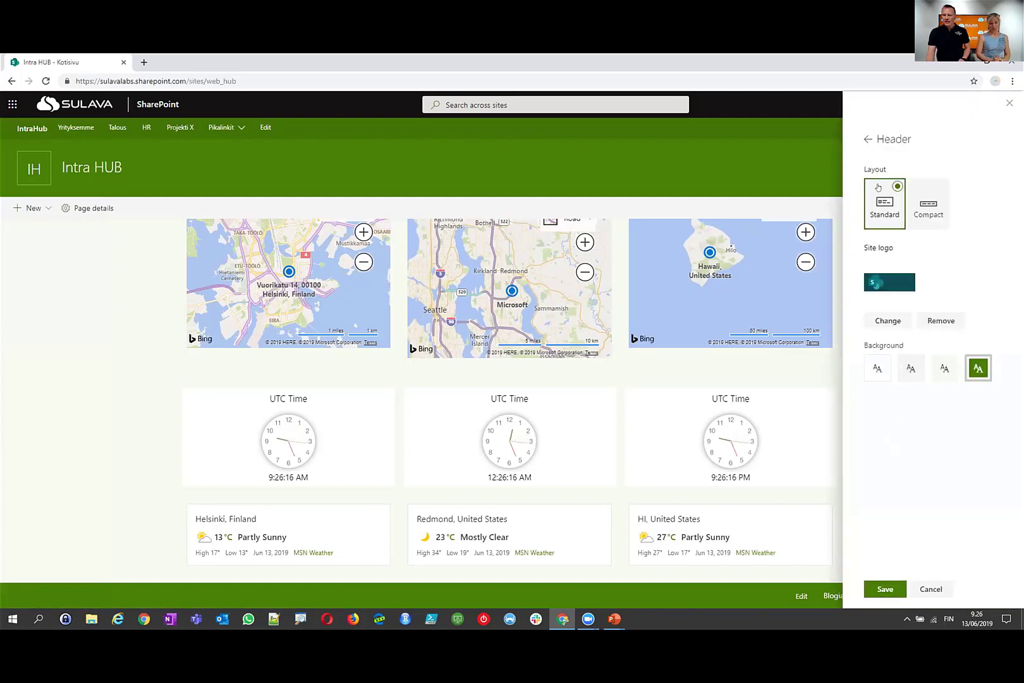
click(867, 139)
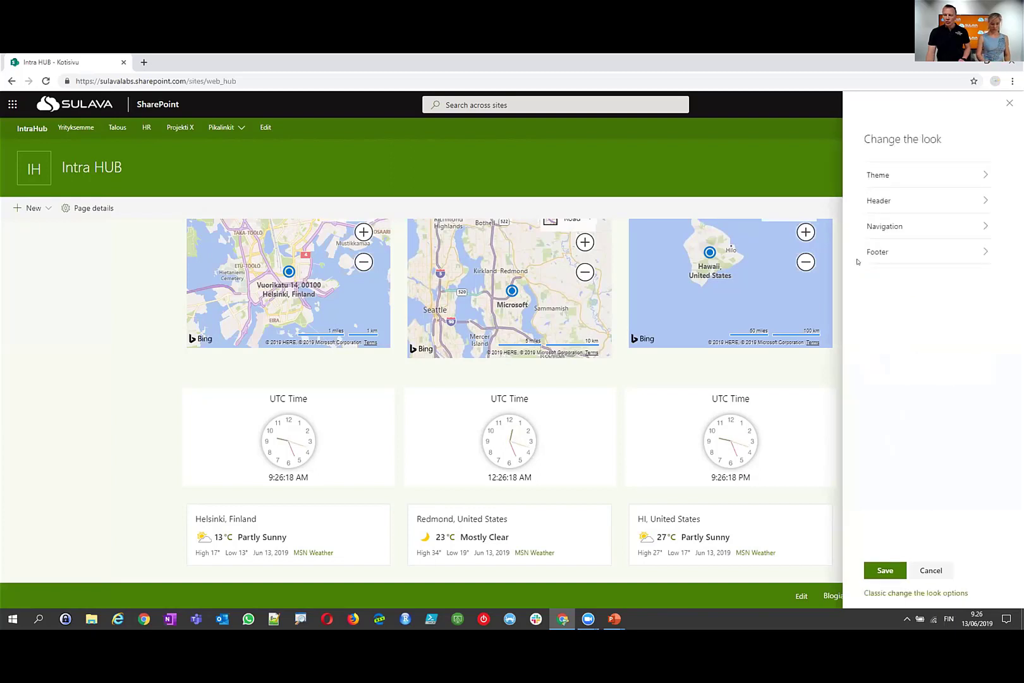
click(875, 252)
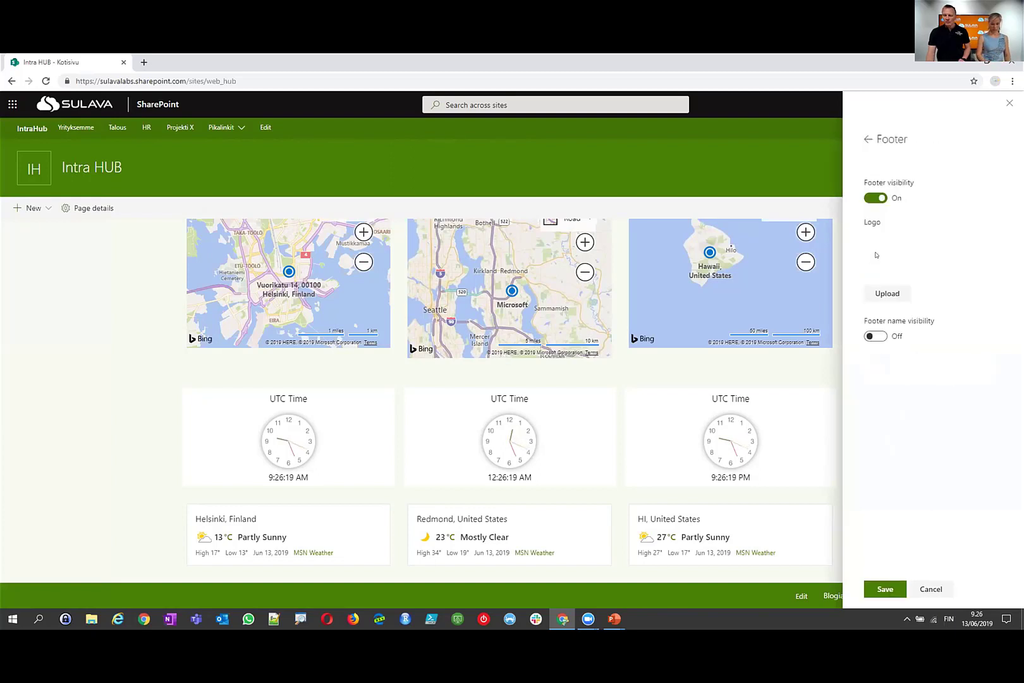
click(862, 139)
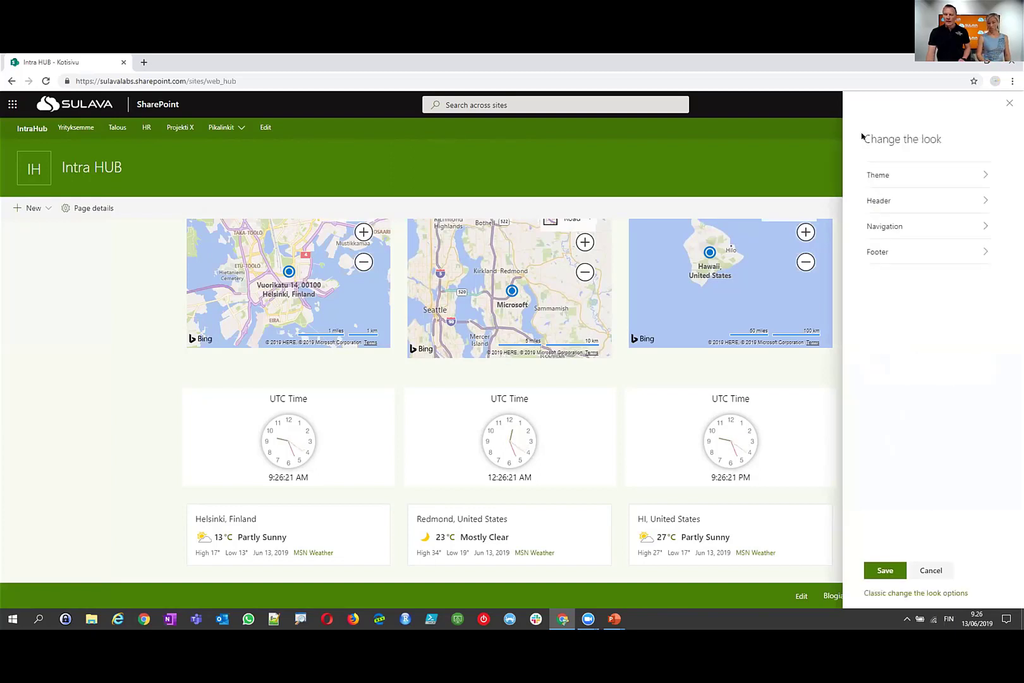
click(930, 570)
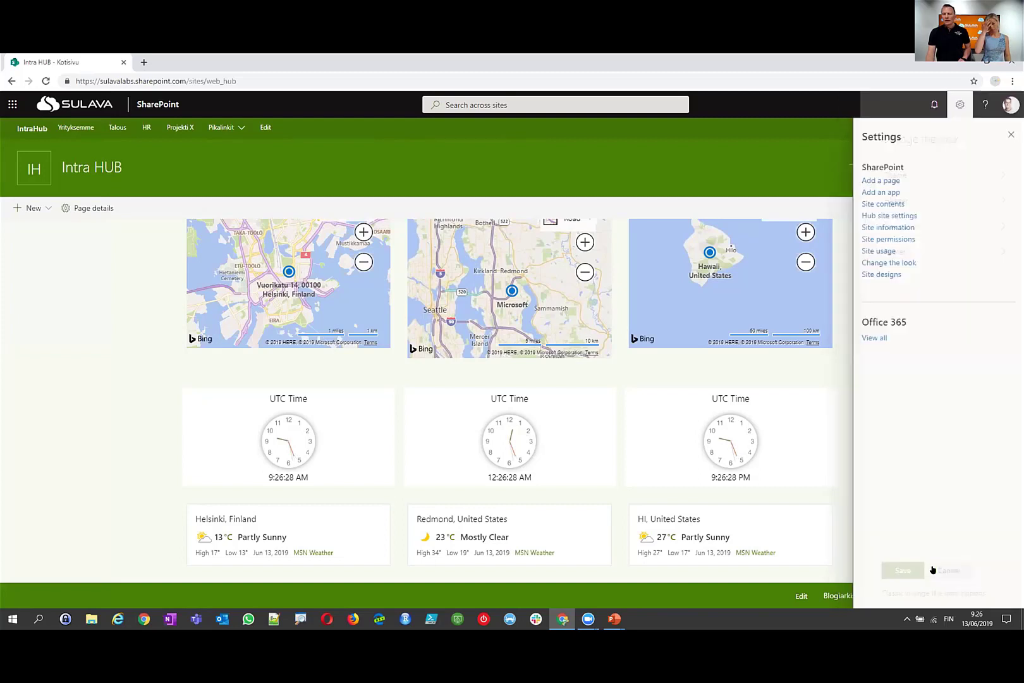
click(1009, 135)
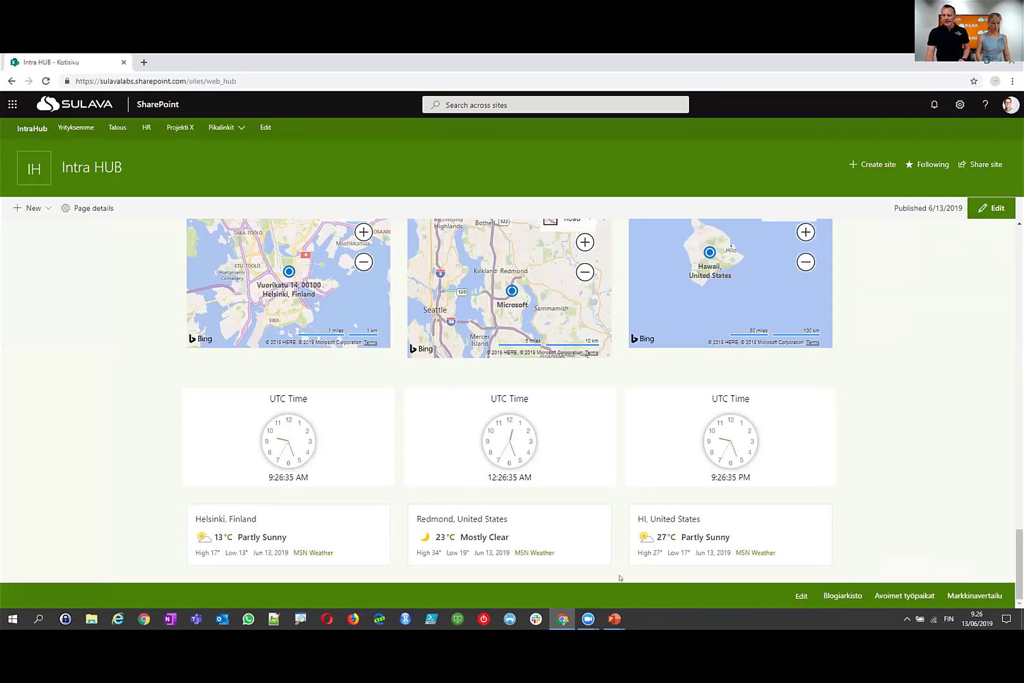
Step: View the Yrityksemme site's home page down to its footer and open the HR site from the hub navigation
click(83, 129)
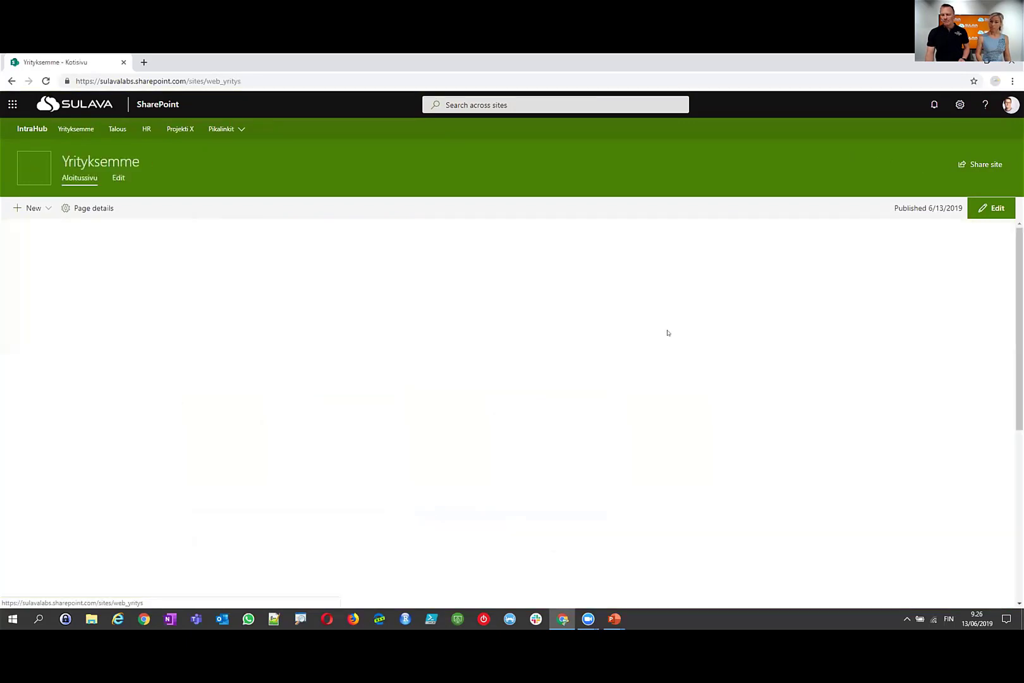
scroll(669, 304, down, 2)
scroll(669, 304, down, 3)
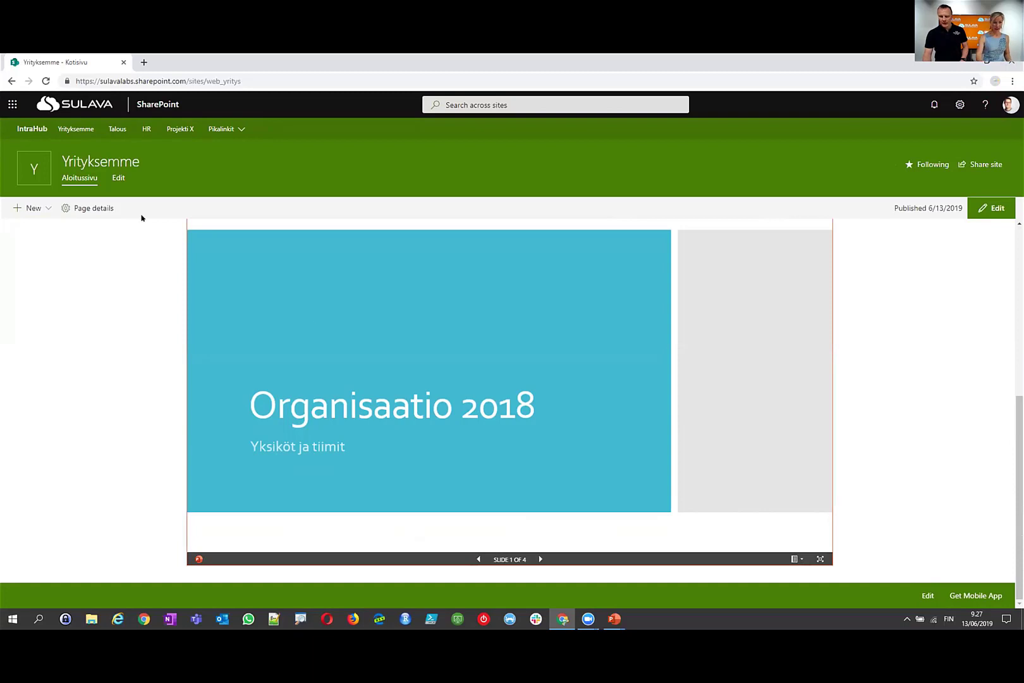
click(146, 129)
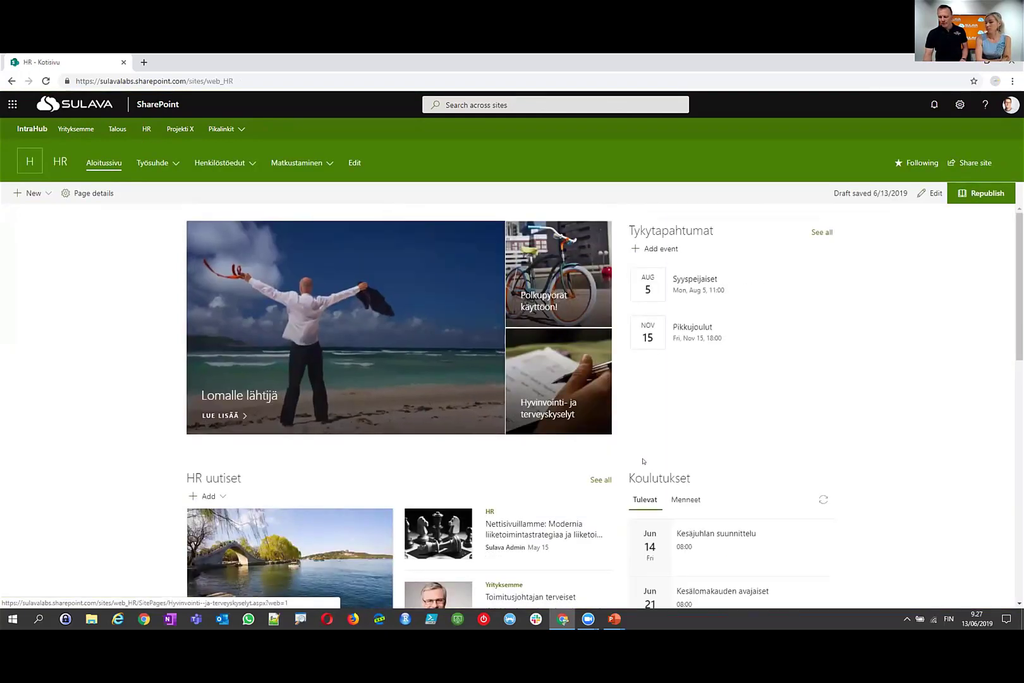
Step: Start editing the HR home page and open the settings of the Edut ja mahdollisuudet quick links
scroll(644, 461, down, 6)
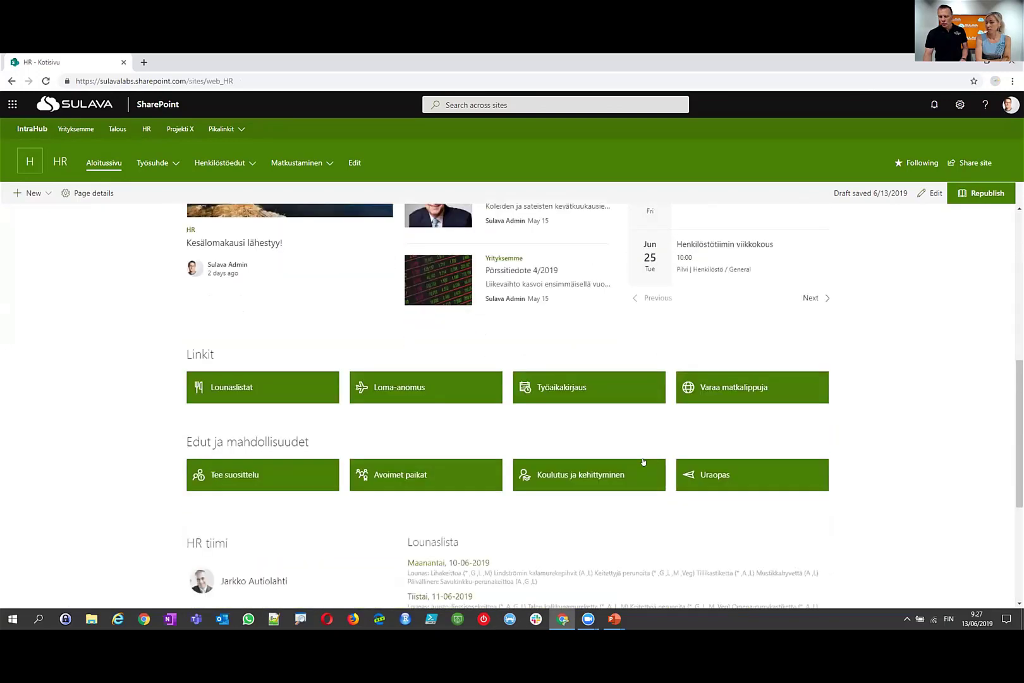
scroll(643, 460, down, 1)
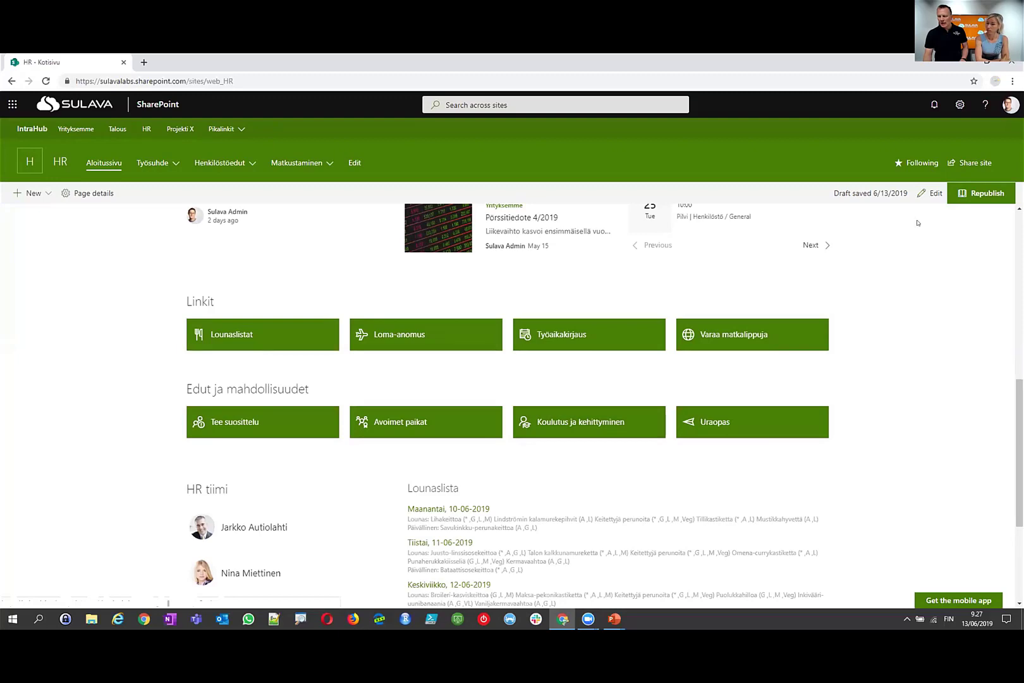
click(935, 189)
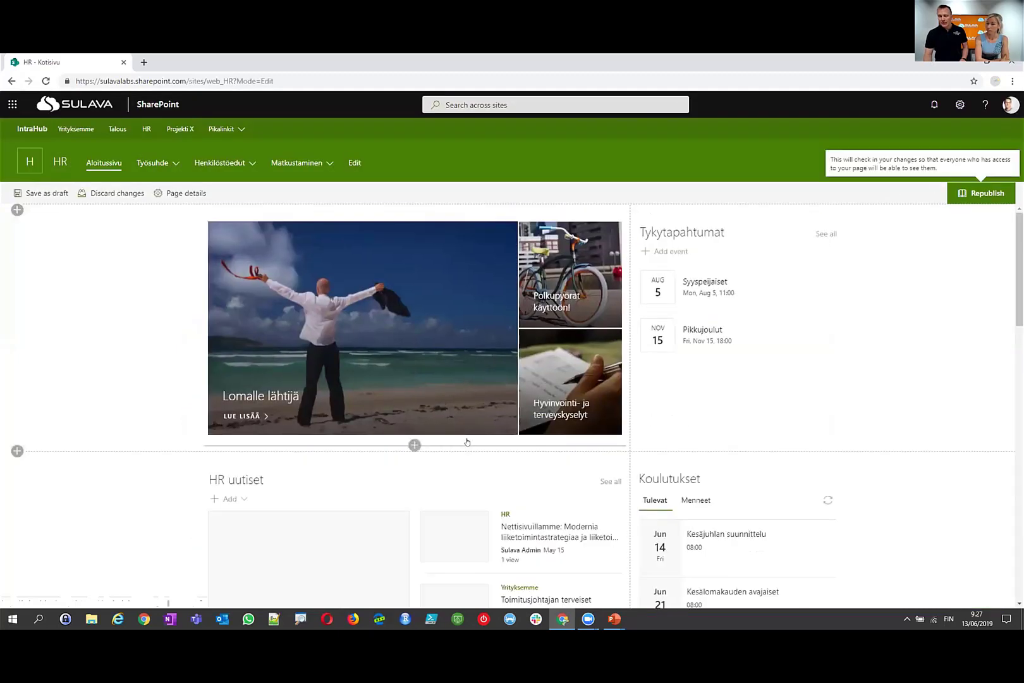
scroll(467, 442, down, 6)
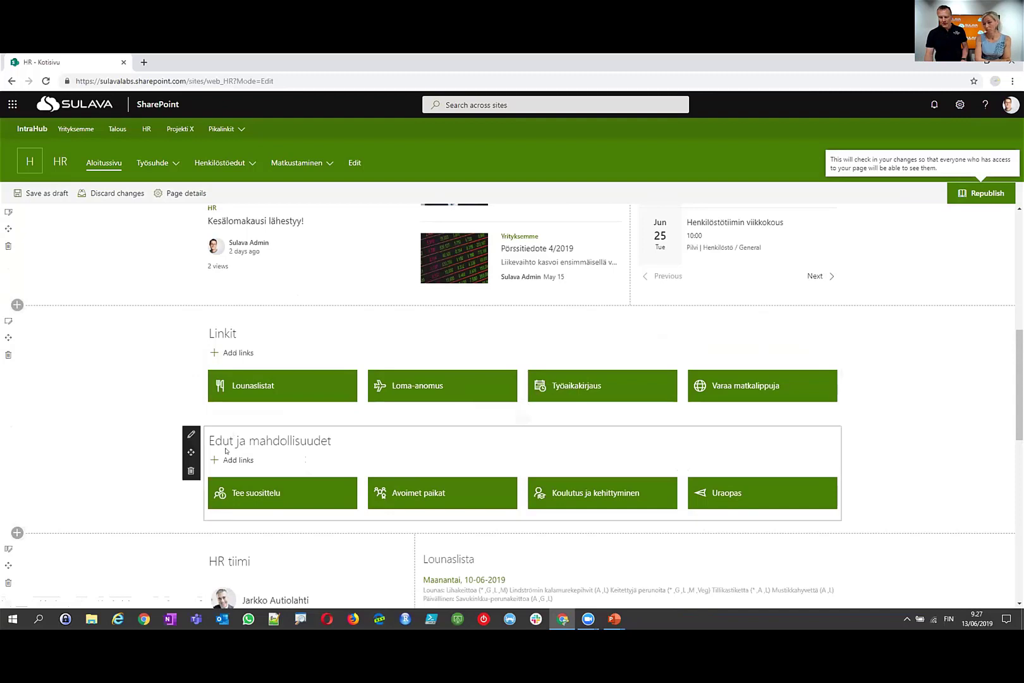
click(190, 434)
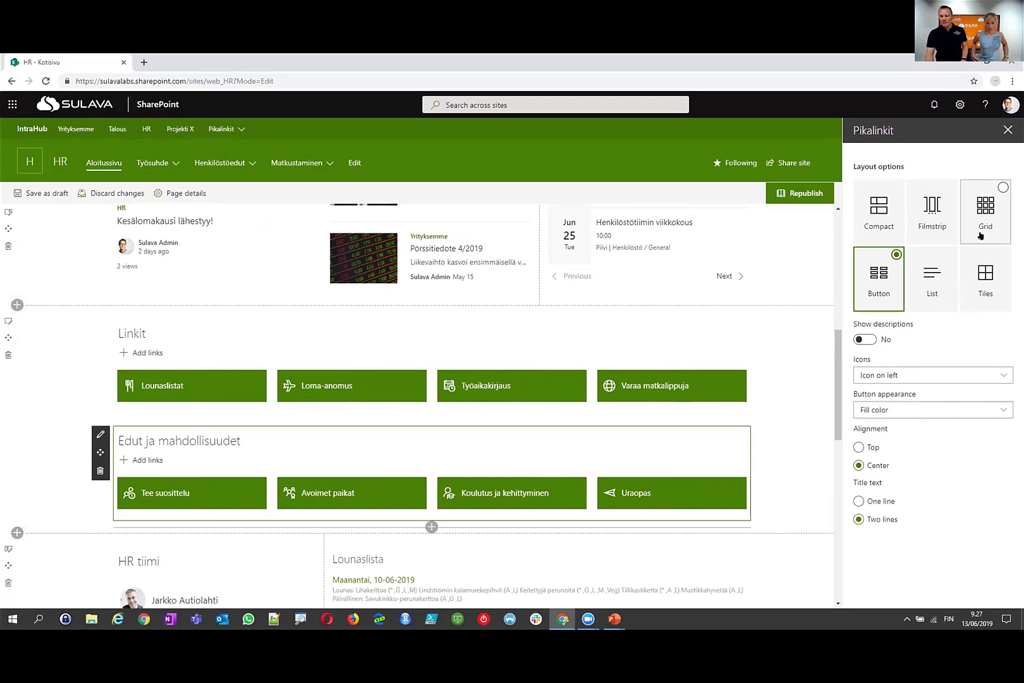
Step: Try the Grid and Tiles layouts on the Edut ja mahdollisuudet links and restore the Button layout
click(981, 236)
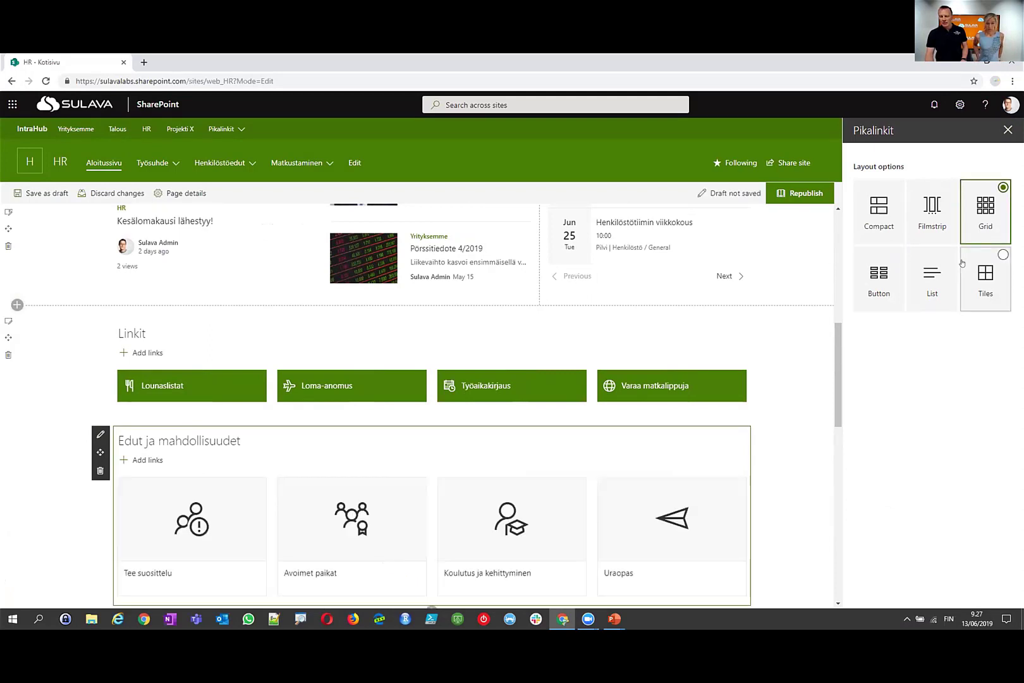
click(979, 281)
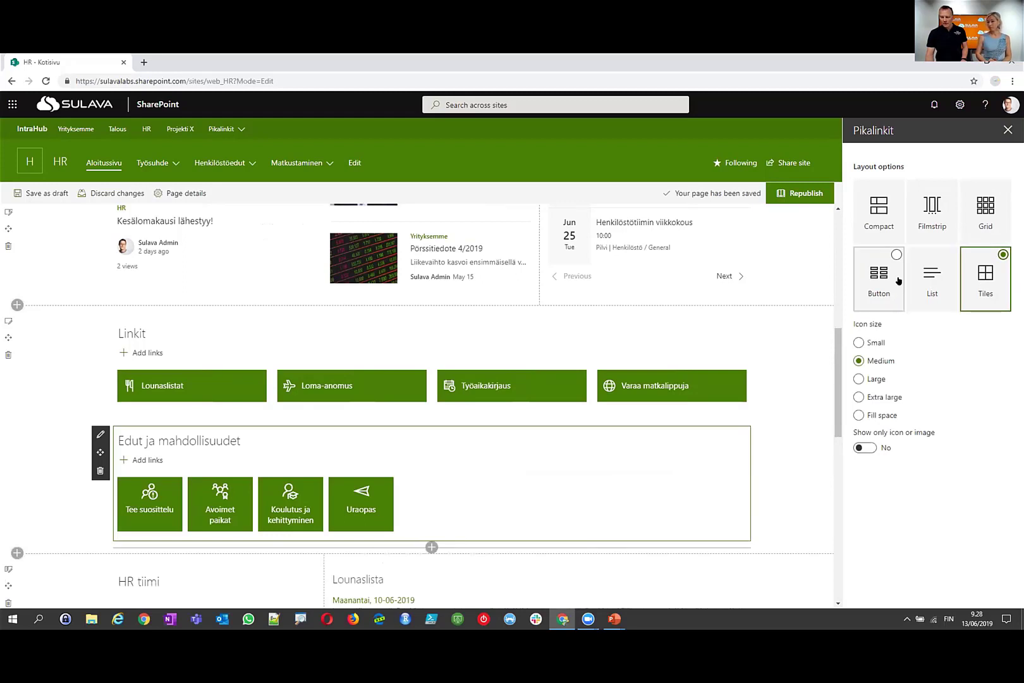
click(899, 280)
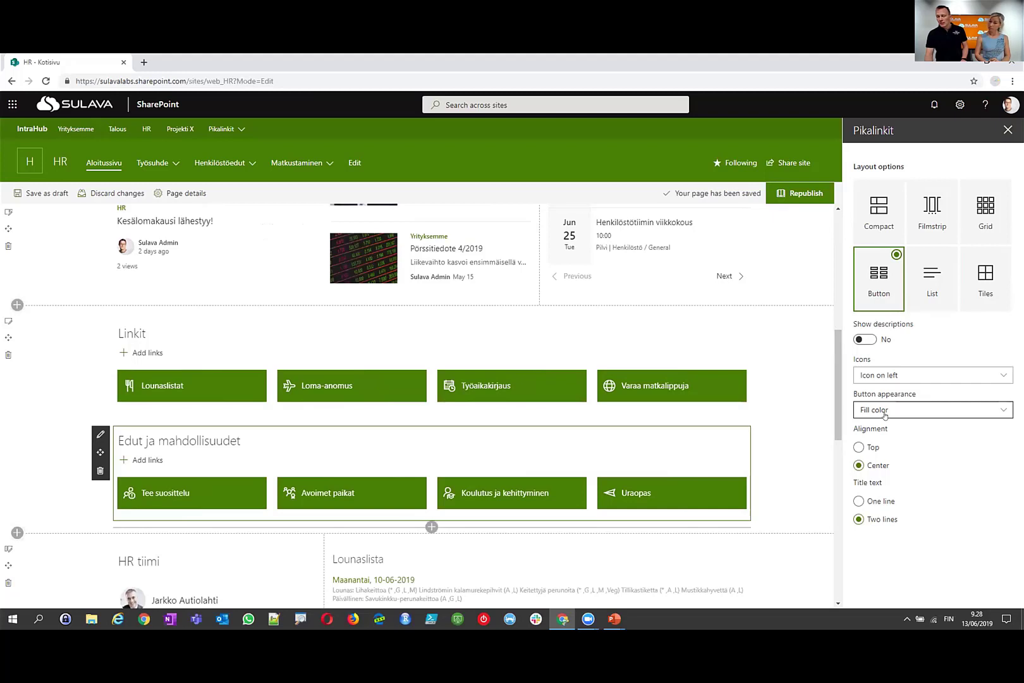
Step: Change the Edut ja mahdollisuudet buttons to a plain appearance without fill or outline and republish the HR home page
click(884, 416)
click(884, 444)
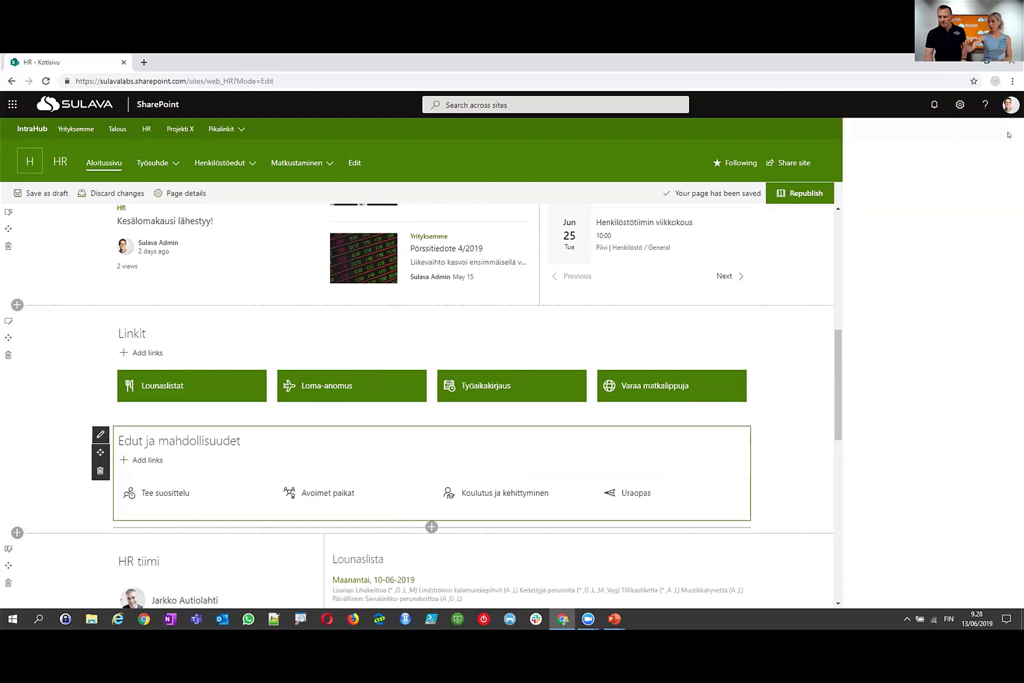
click(1007, 131)
click(879, 416)
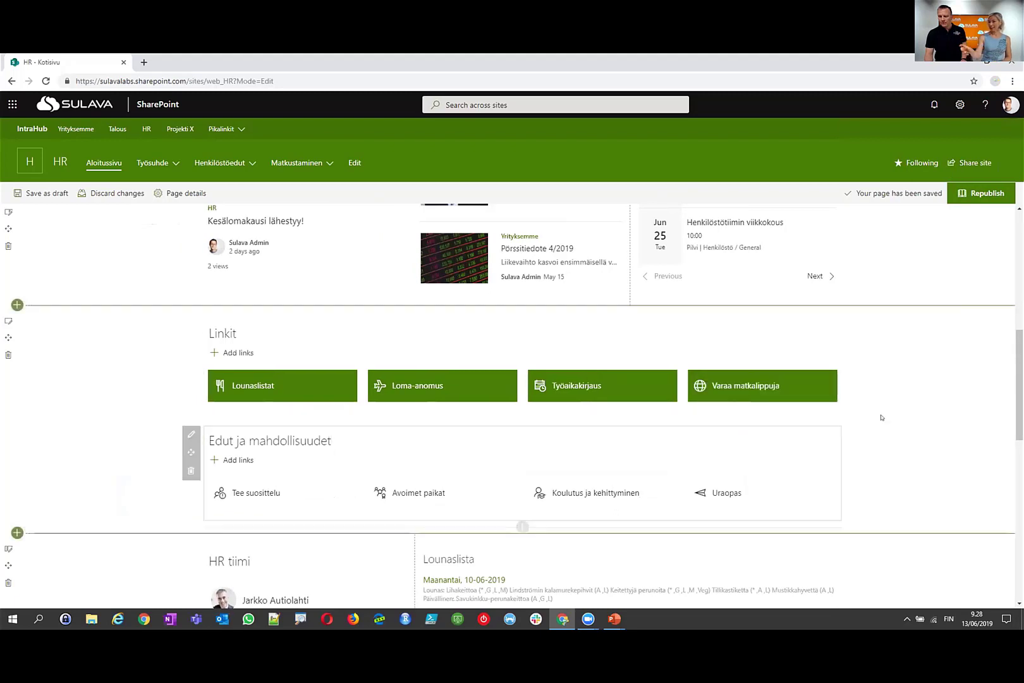
click(756, 497)
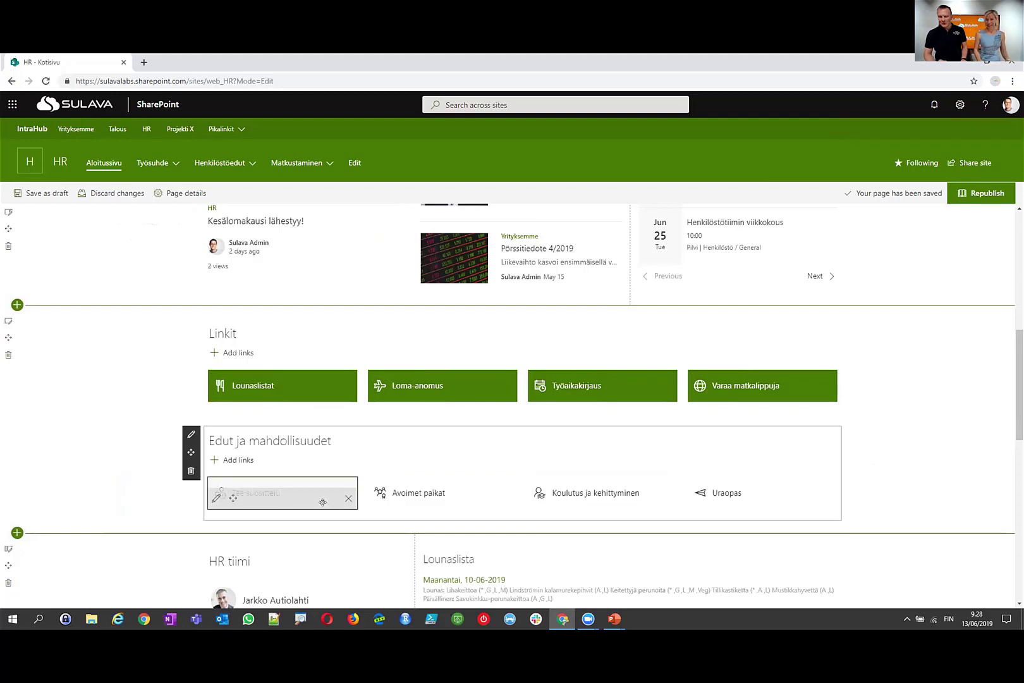
click(973, 195)
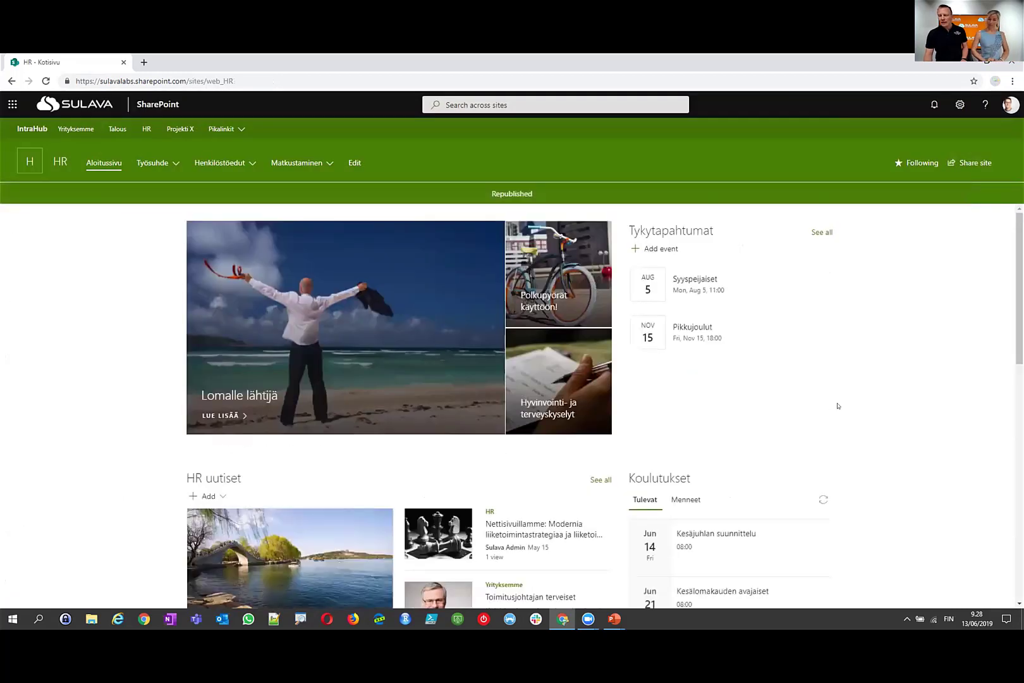
Step: Examine the republished HR home page's news, events, link sections, team list and lunch menu down to the footer
scroll(837, 407, down, 5)
scroll(838, 406, down, 1)
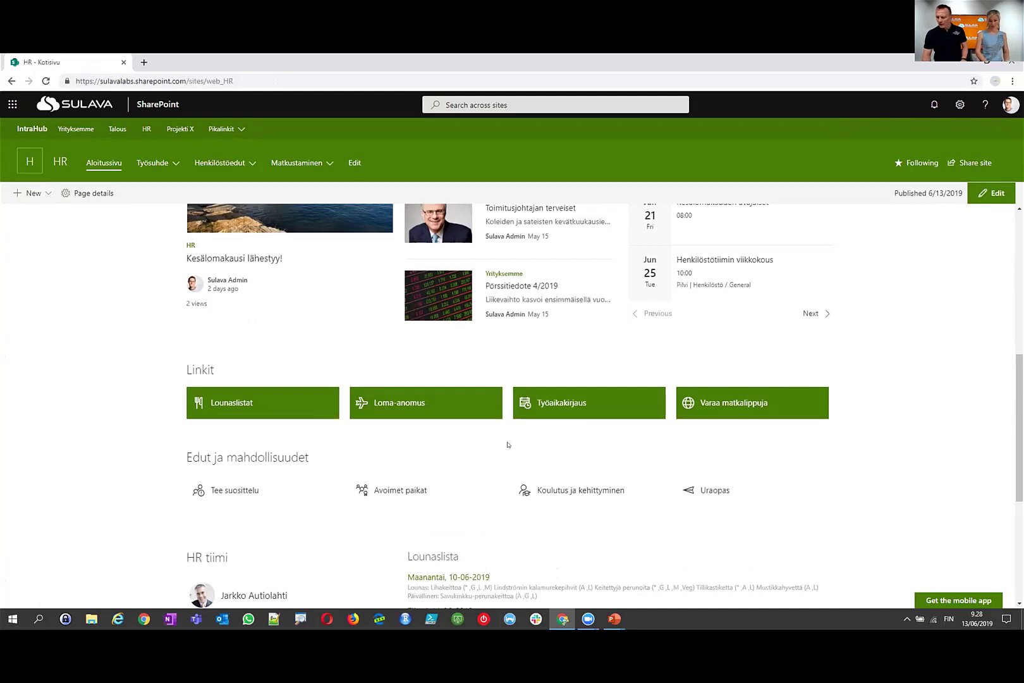
scroll(815, 419, down, 1)
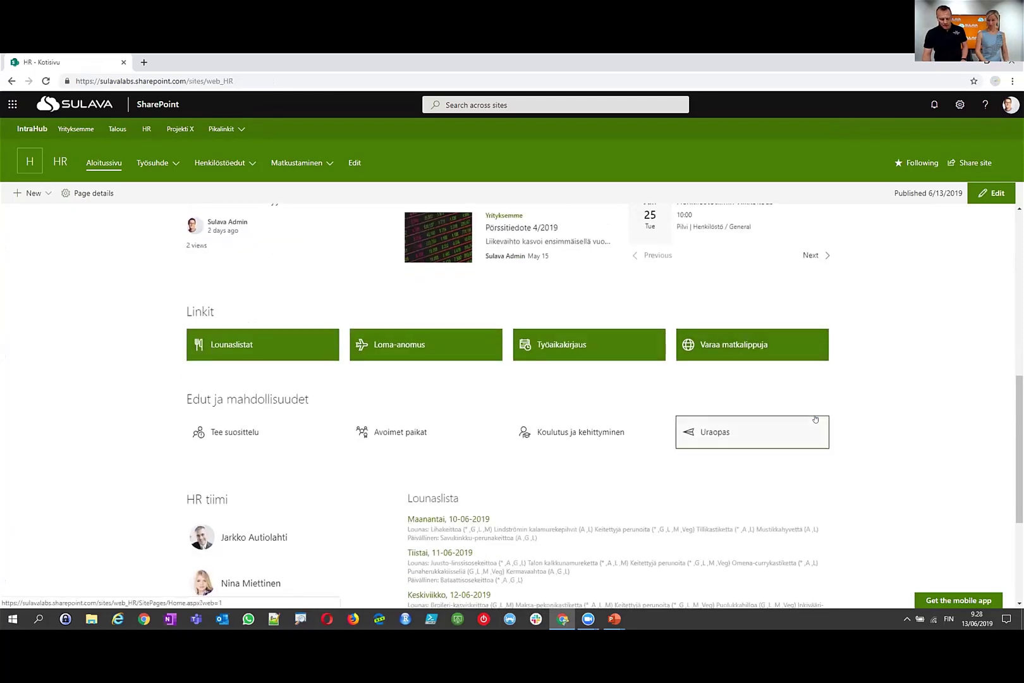
scroll(816, 419, down, 2)
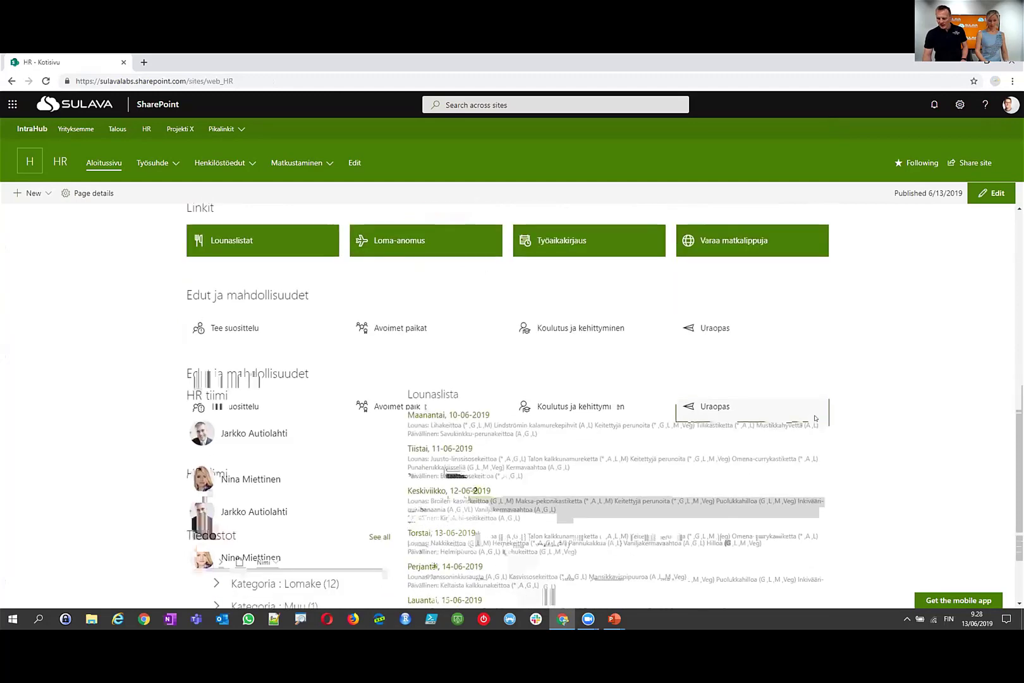
scroll(816, 419, down, 2)
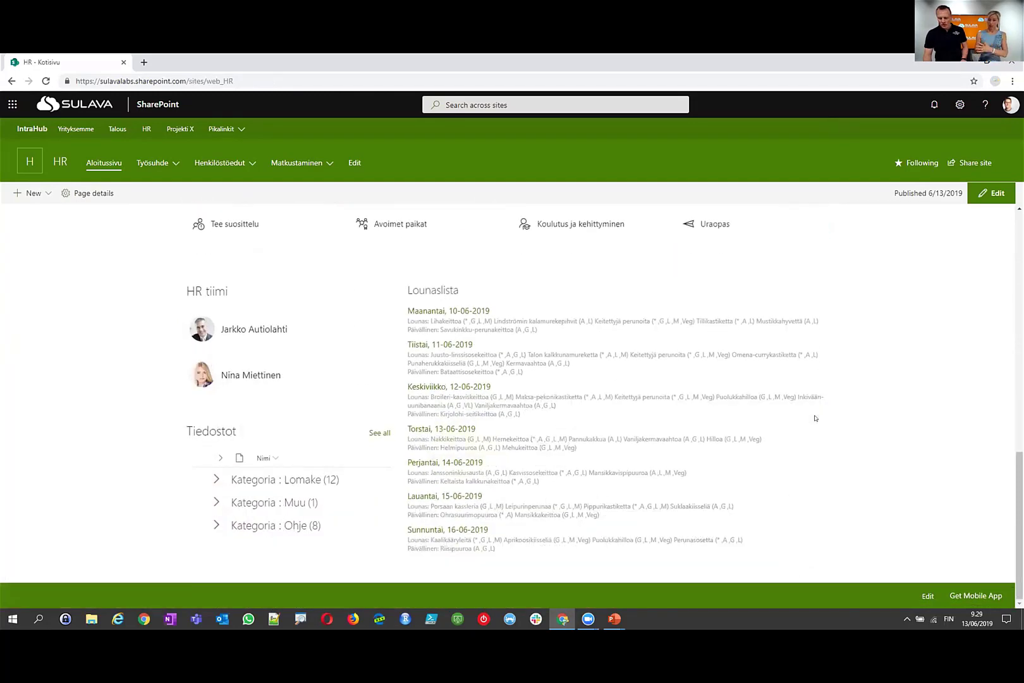
scroll(815, 418, up, 6)
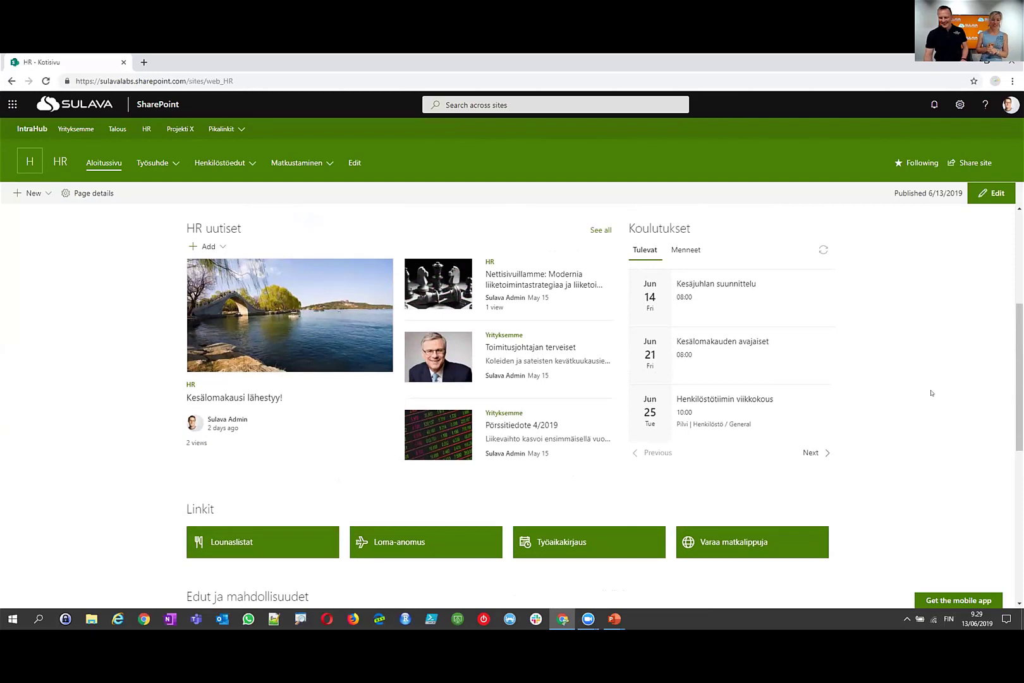
scroll(931, 393, up, 1)
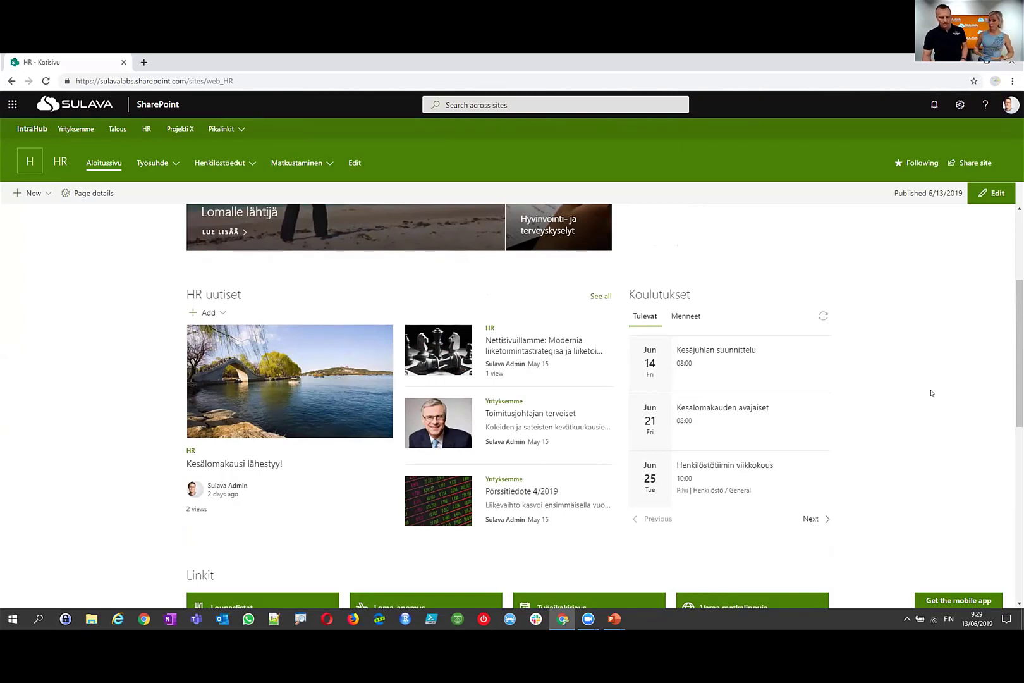
scroll(931, 393, up, 3)
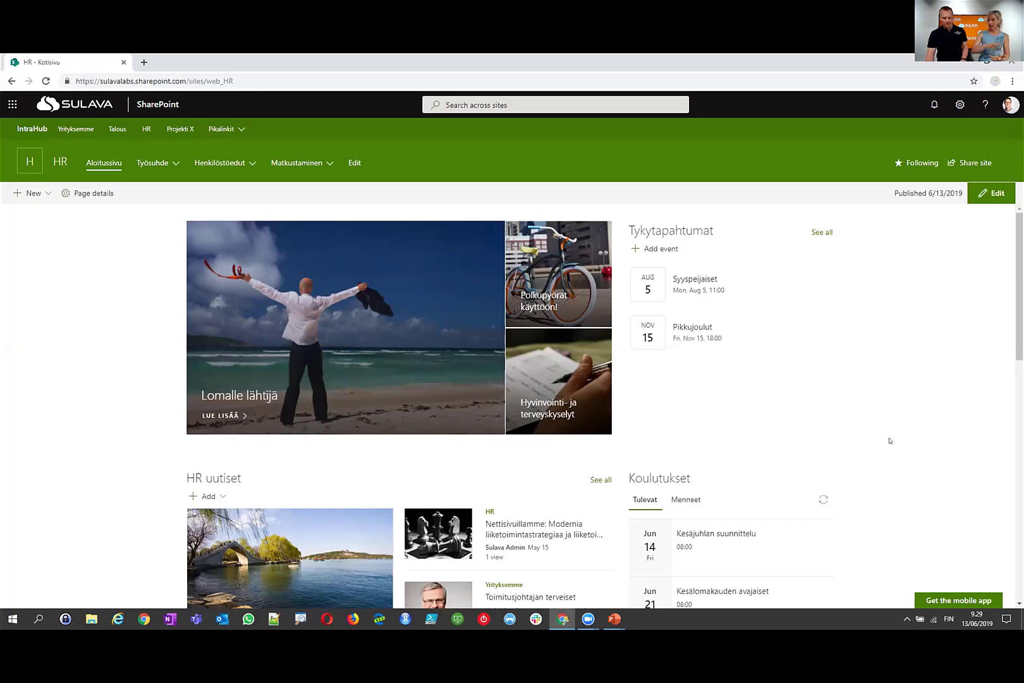
scroll(896, 444, down, 5)
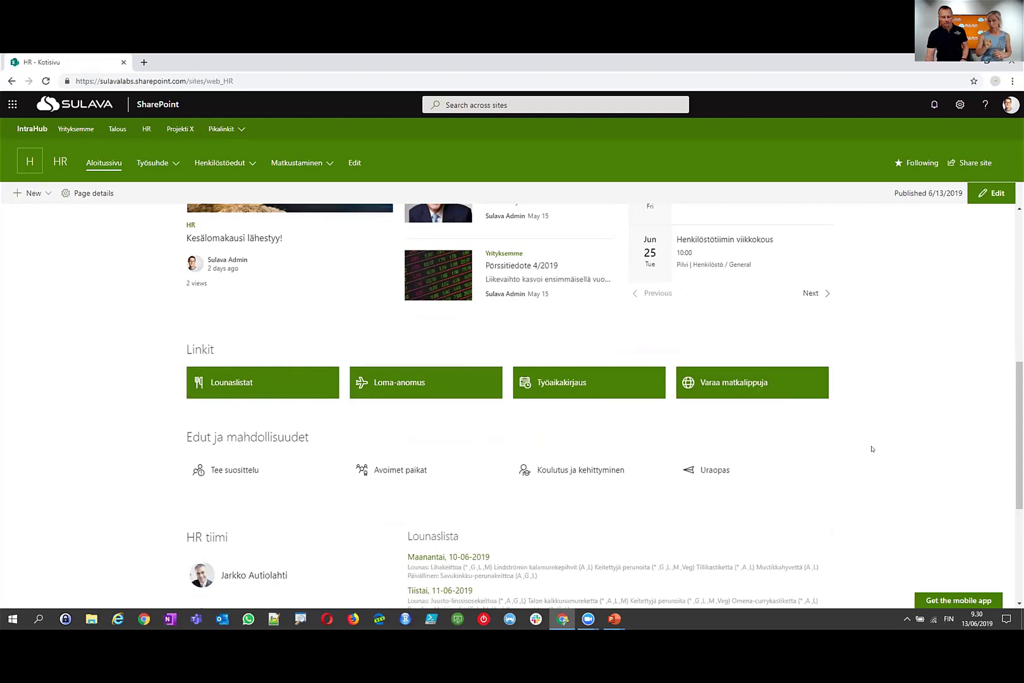
scroll(883, 432, down, 1)
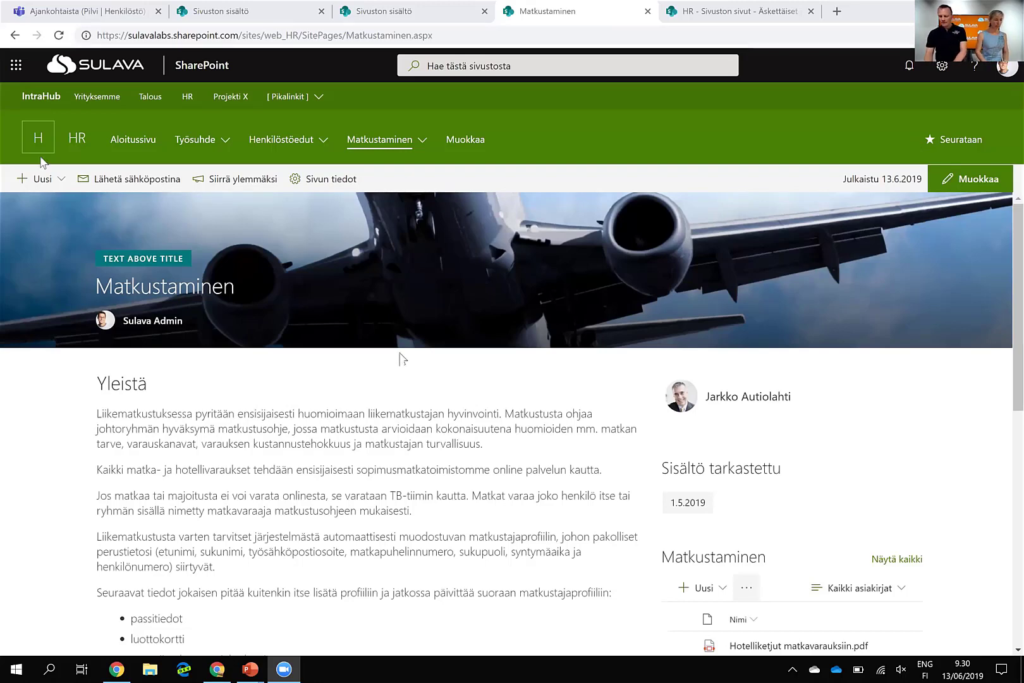
Step: Open the HR home page for editing and add a Microsoft Forms web part to the empty section above the comments
click(79, 139)
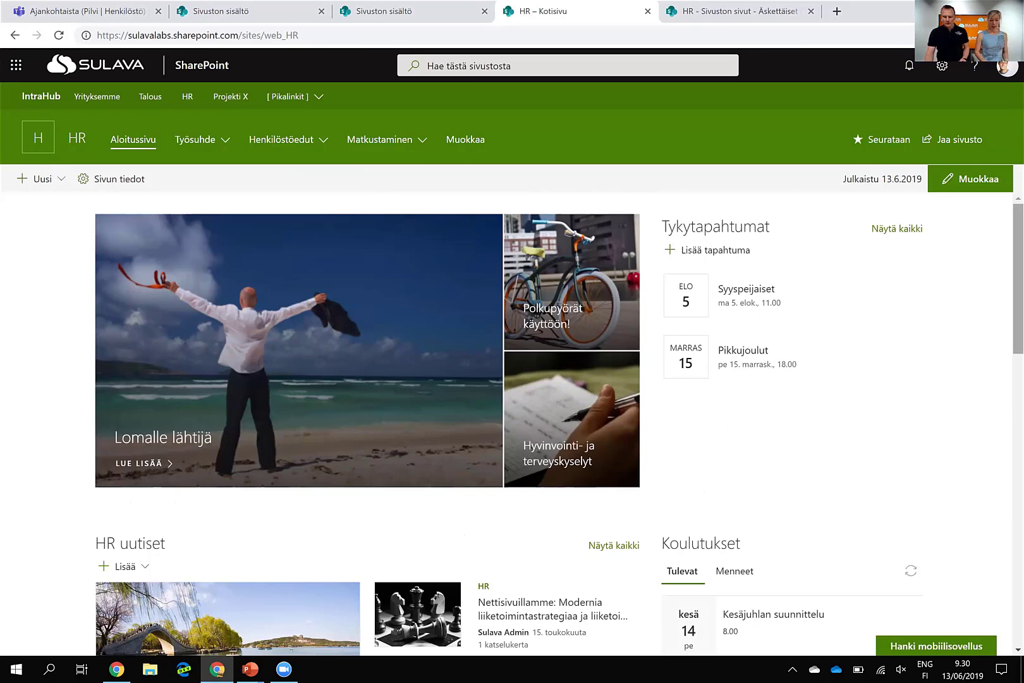
click(978, 185)
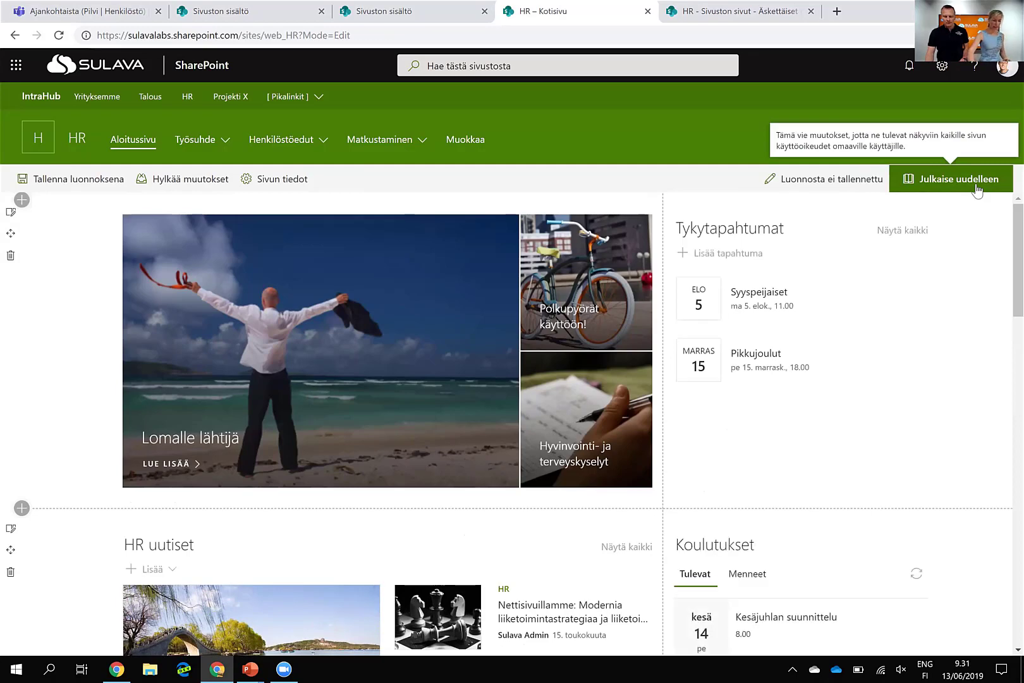
scroll(977, 188, down, 10)
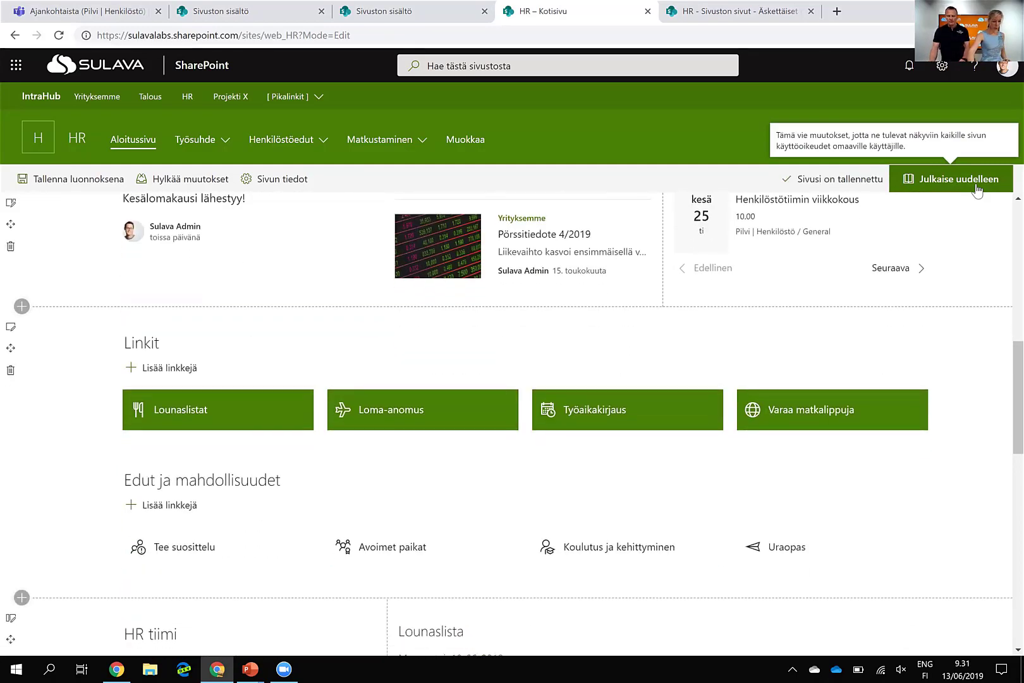
scroll(977, 187, down, 10)
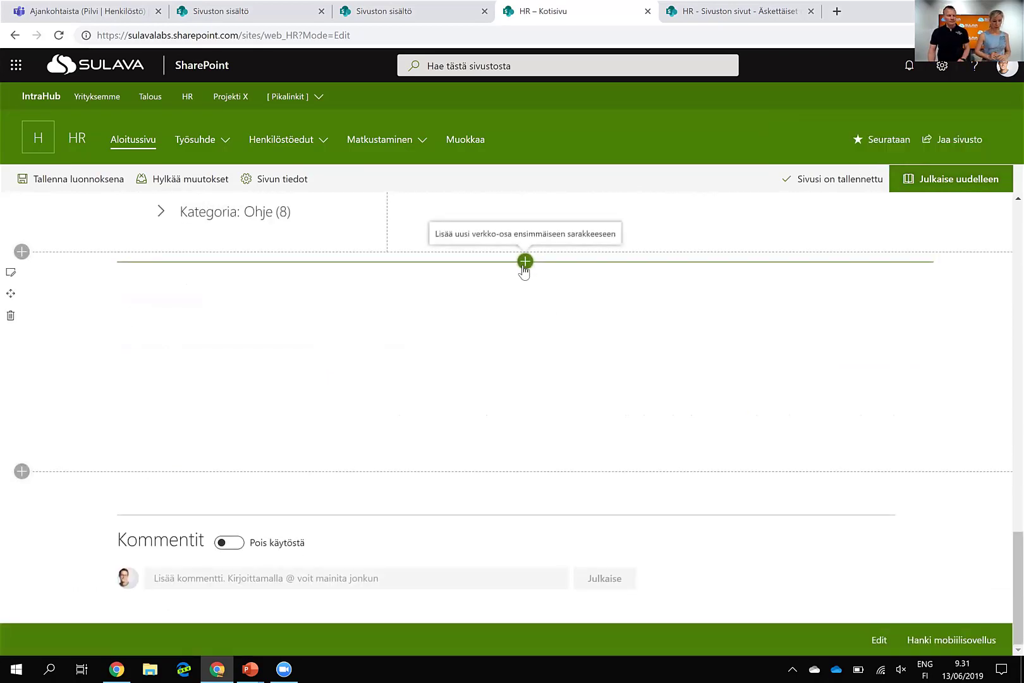
click(525, 261)
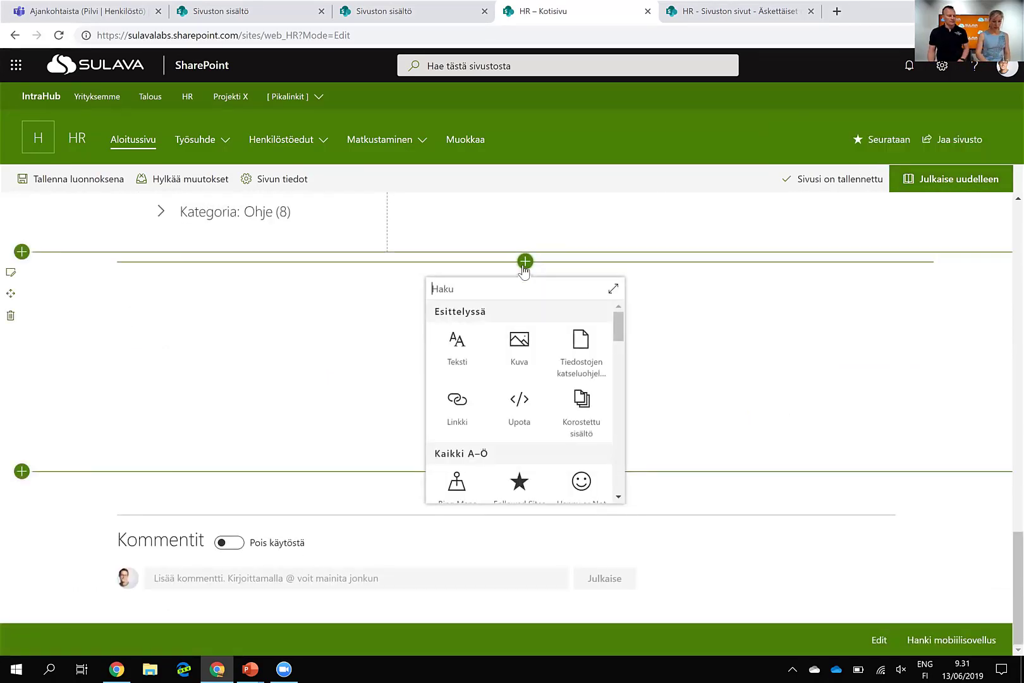
text(form)
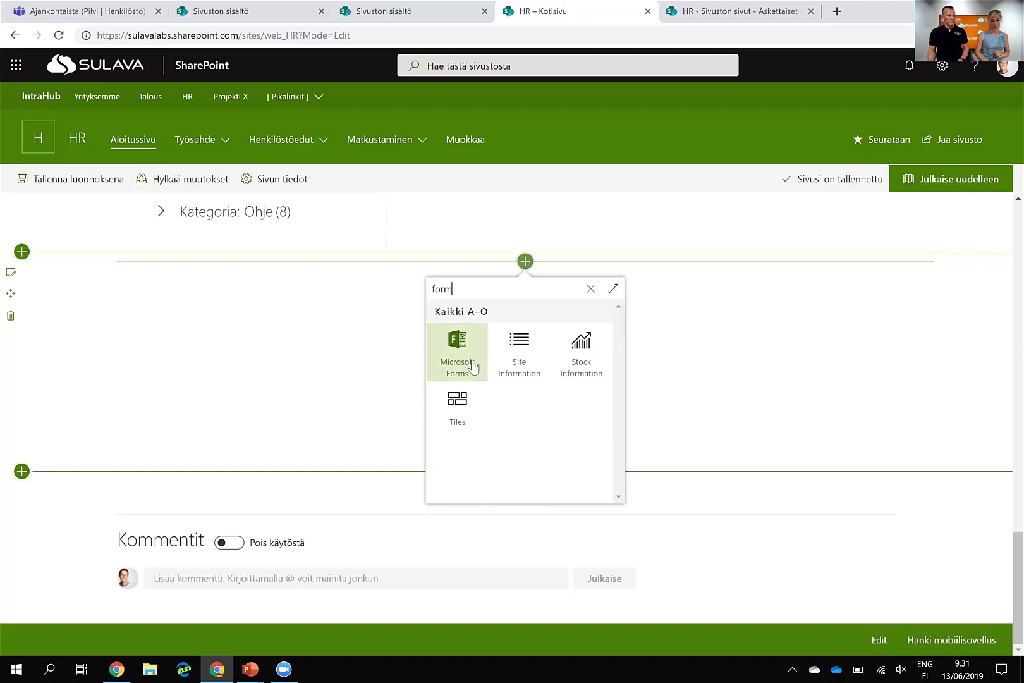
click(472, 366)
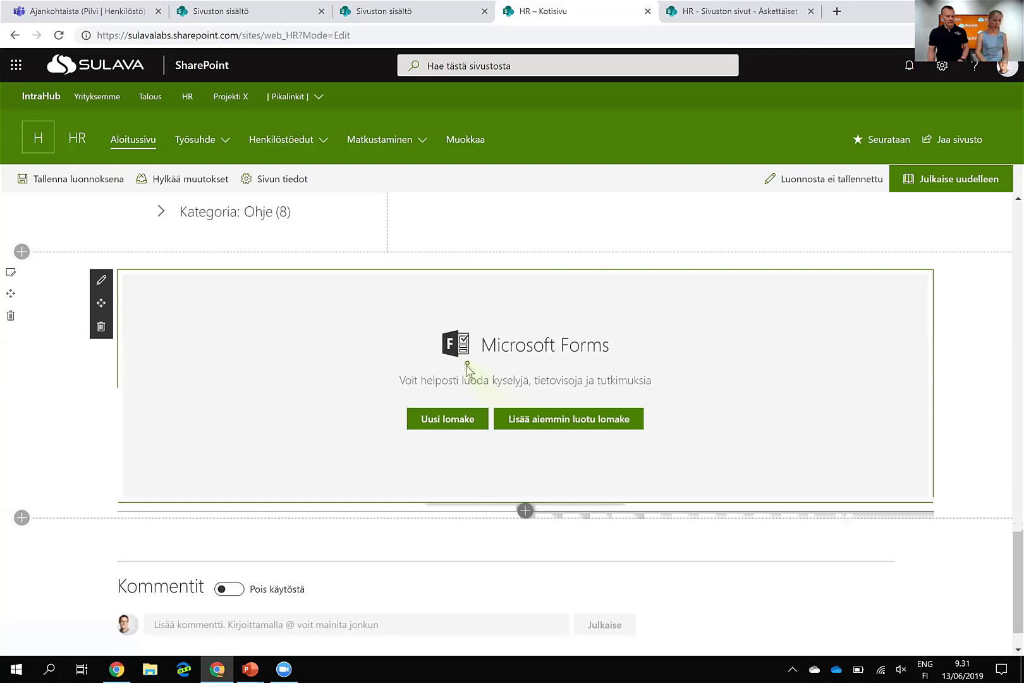
Step: Create a new form named "Fiilismittari" from the Microsoft Forms web part
click(447, 419)
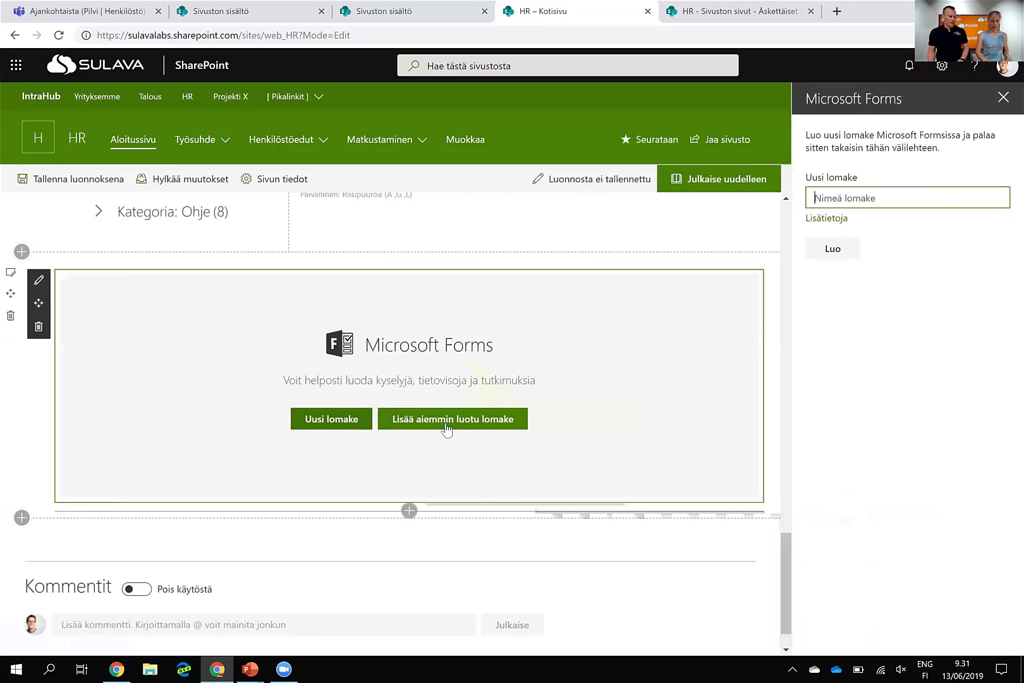
text(Fiilismi)
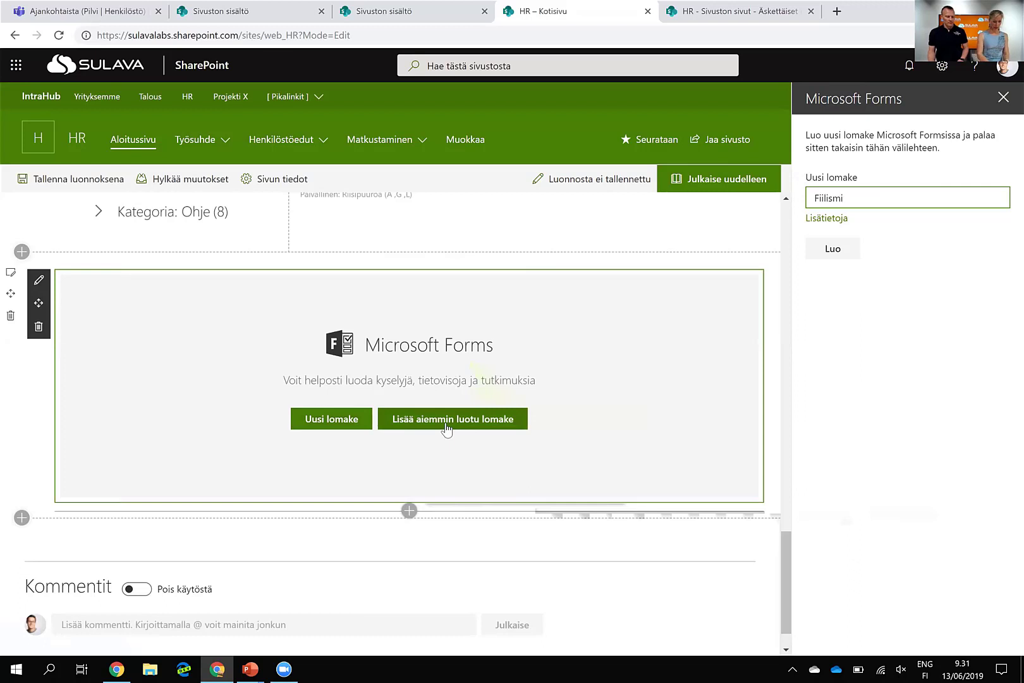
text(ttari)
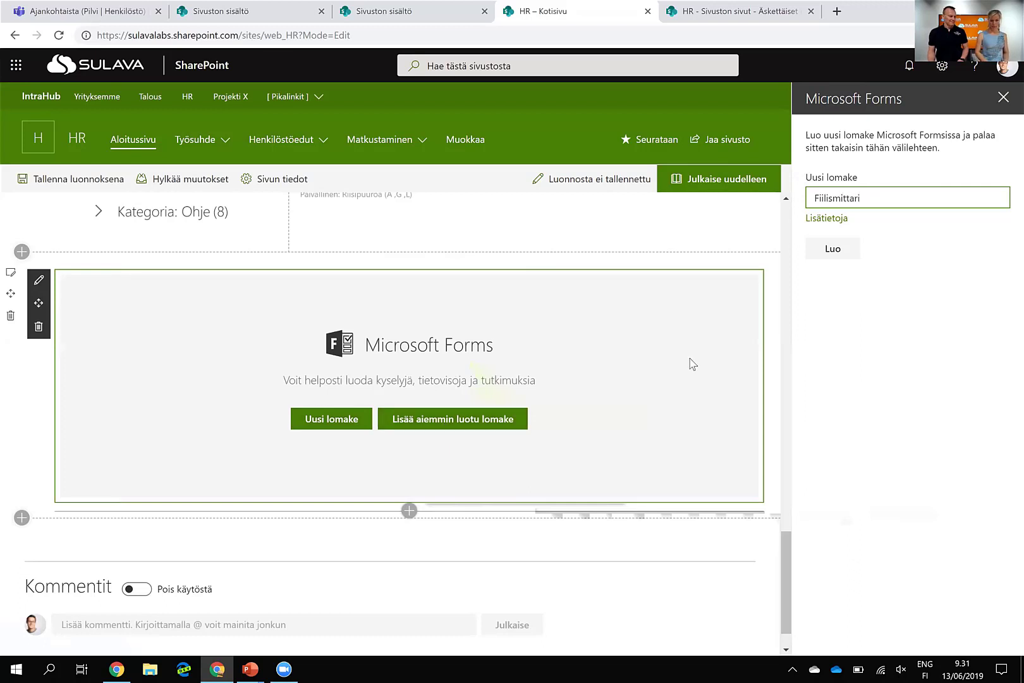
click(838, 251)
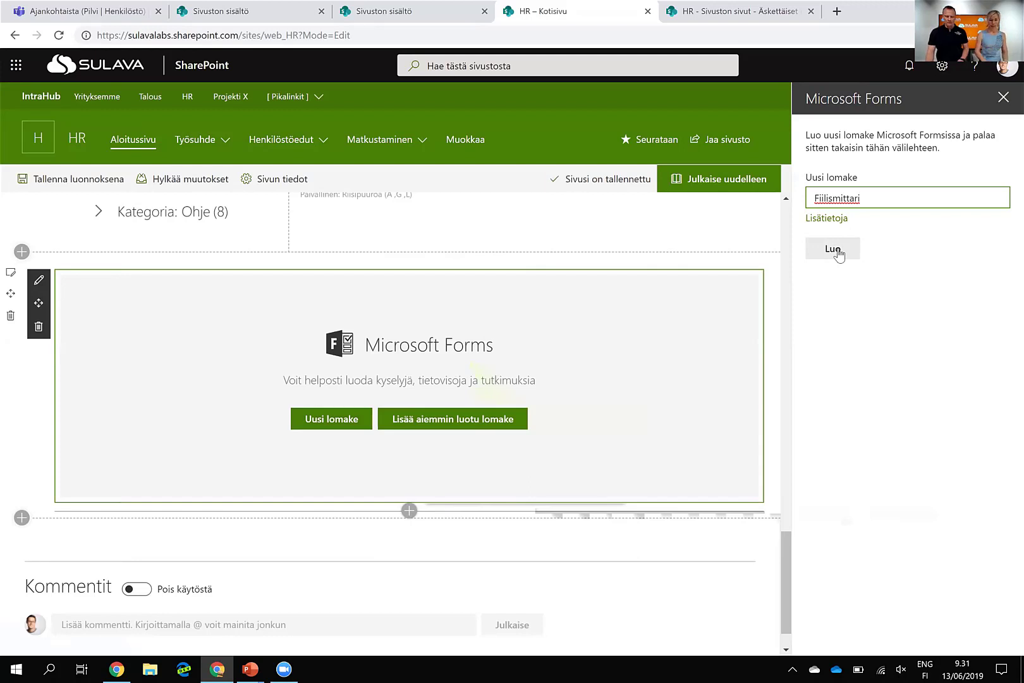
click(837, 251)
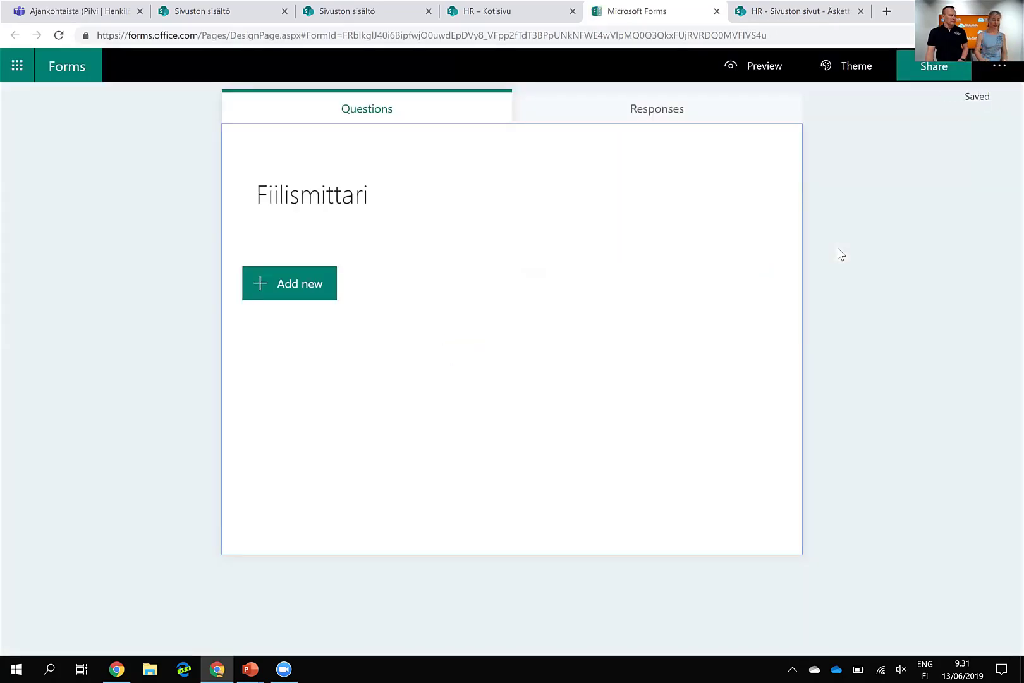
Step: Add a star rating question with 5 levels titled "Miten menee?" to the Fiilismittari form
click(320, 292)
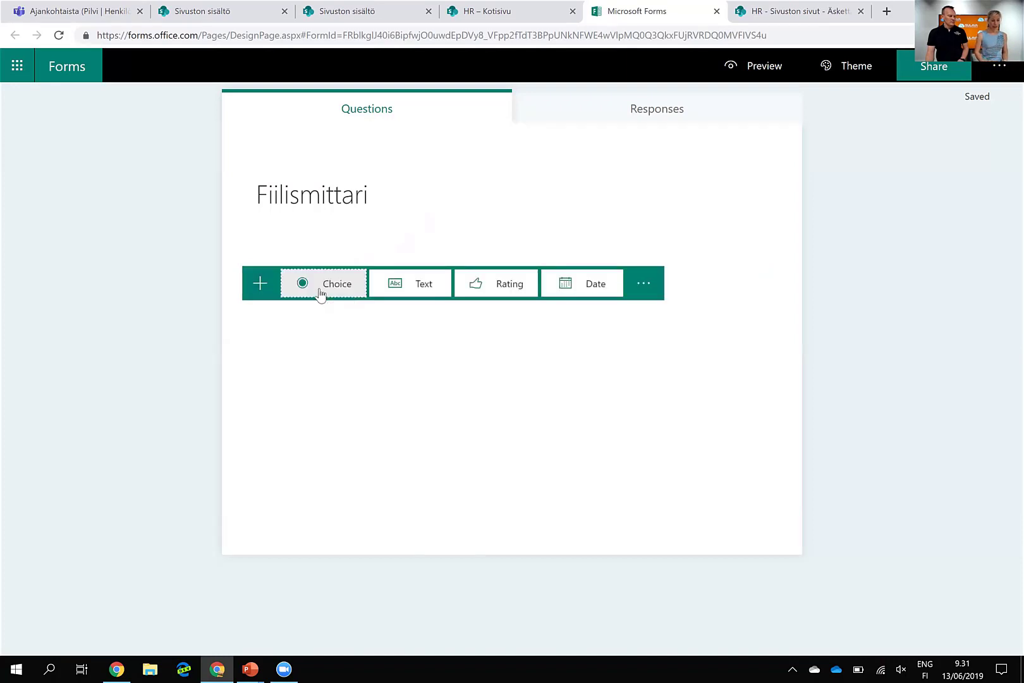
click(493, 286)
text(Mi)
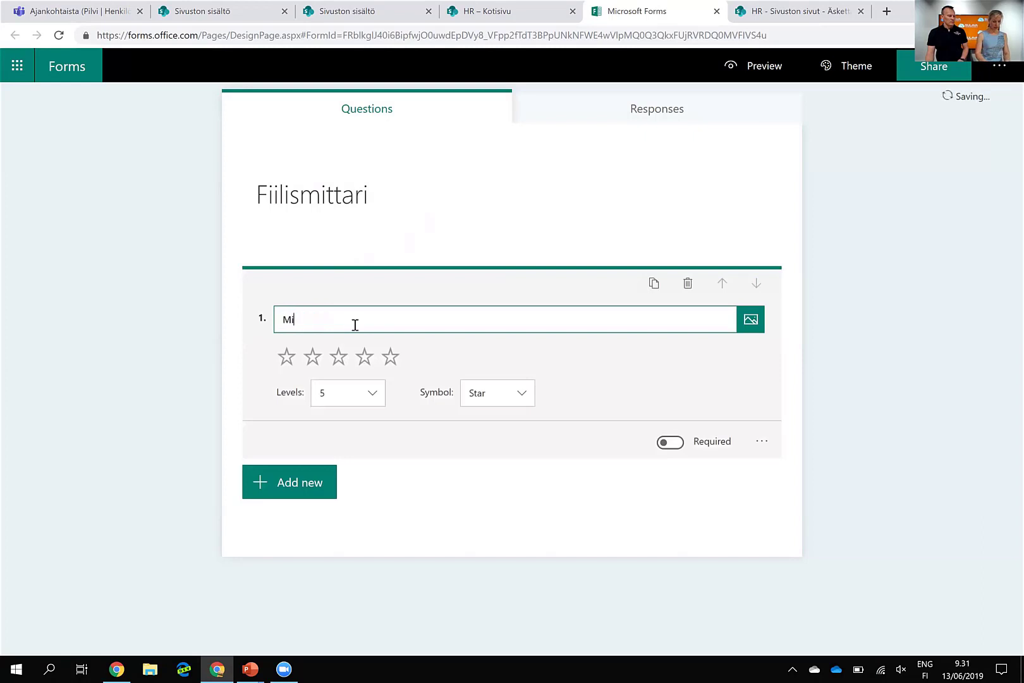
text(ten menee?)
Step: Add a short text question titled "Vapaa sana!" below the rating question
click(270, 486)
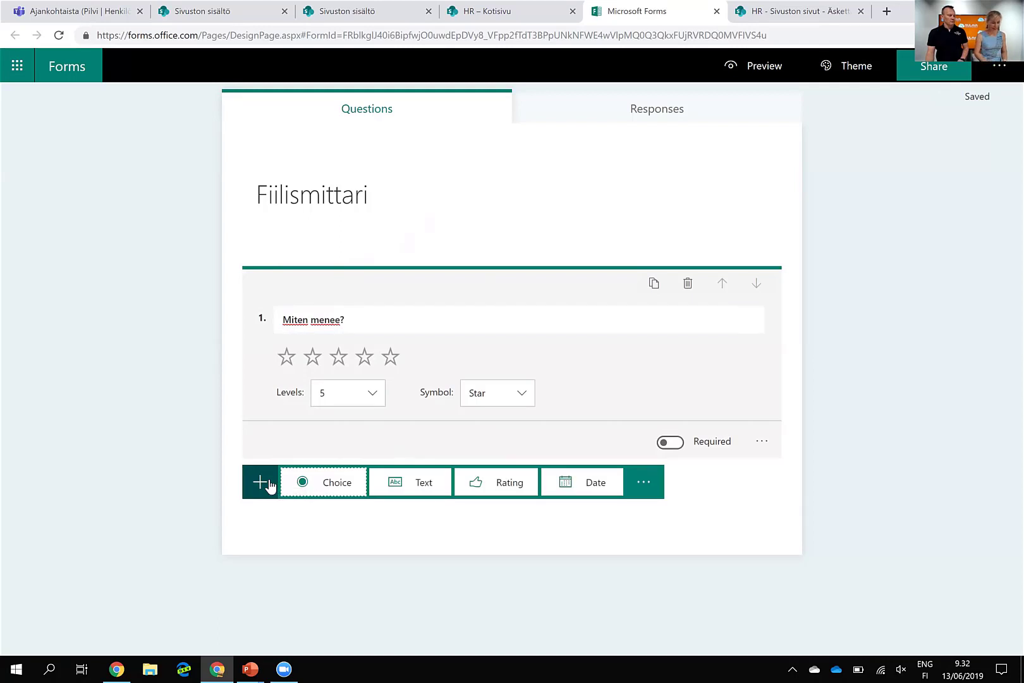
click(431, 484)
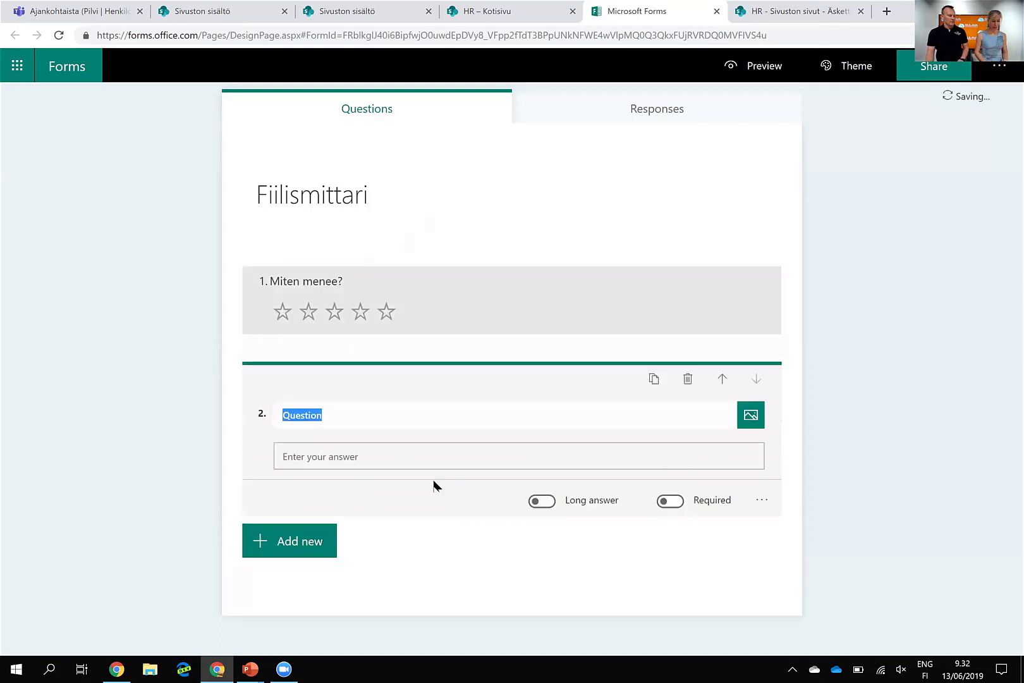
text(Vapaa sana!)
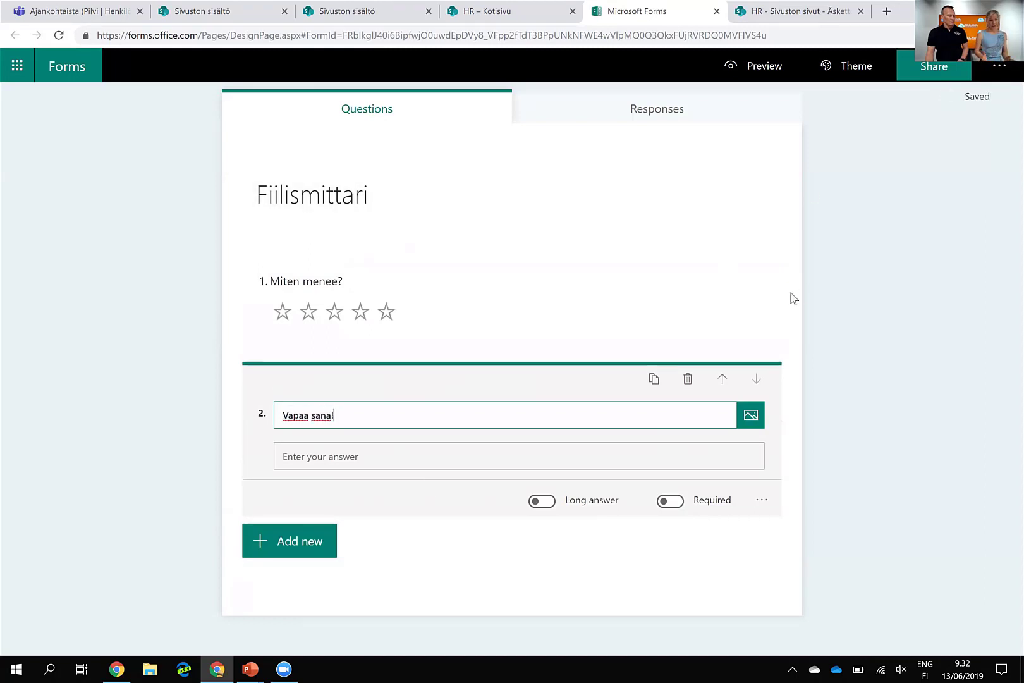
Step: Review the form's theme choices and the sharing options for who can respond
click(863, 73)
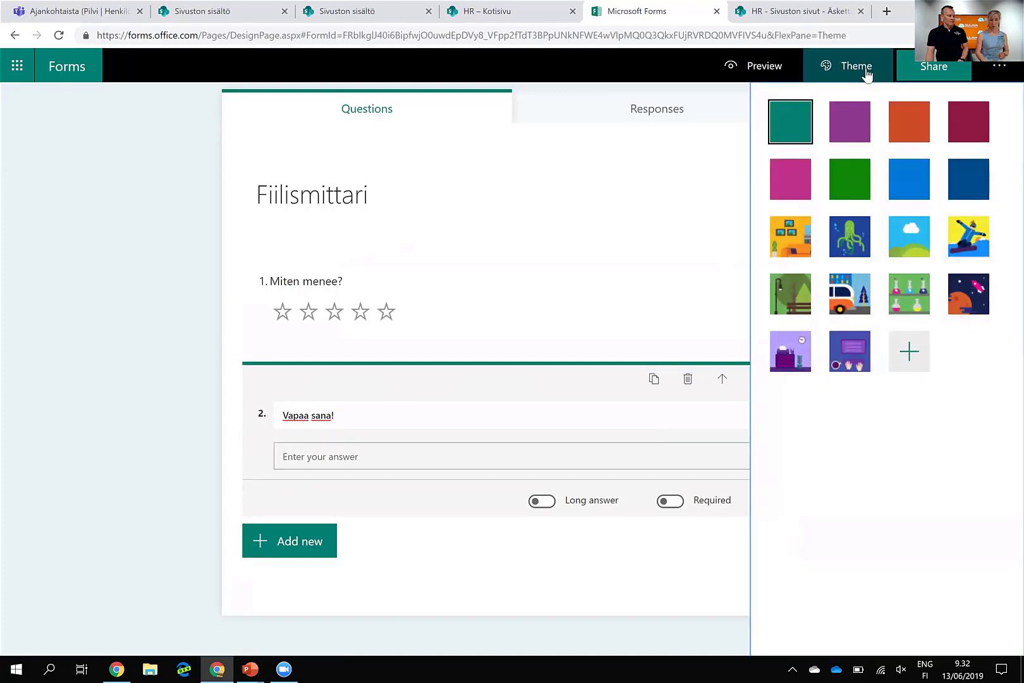
click(926, 72)
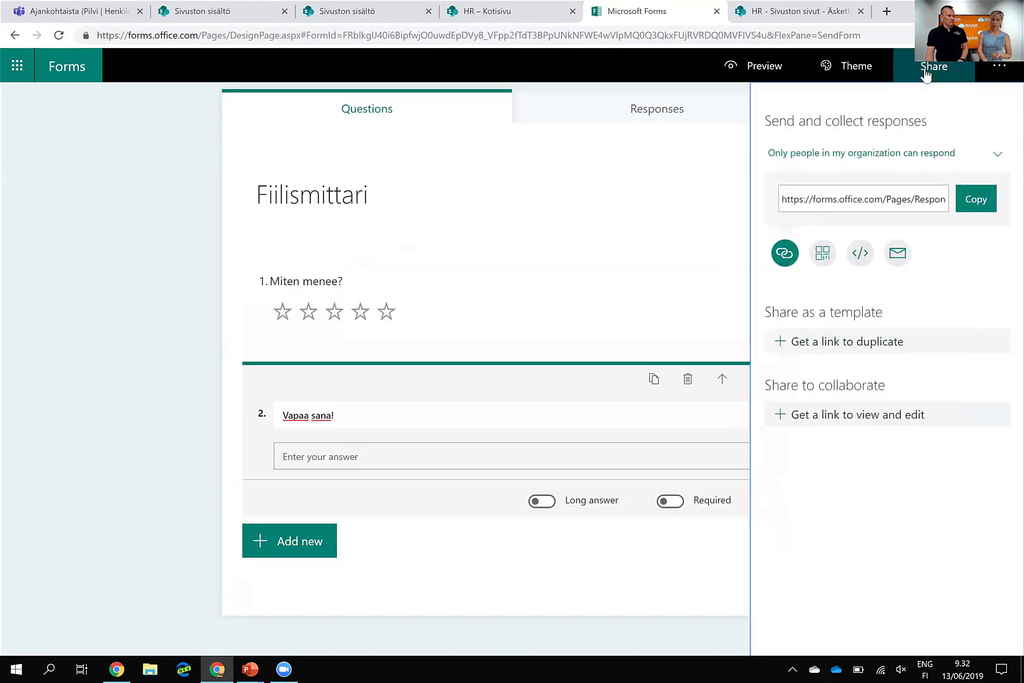
click(997, 154)
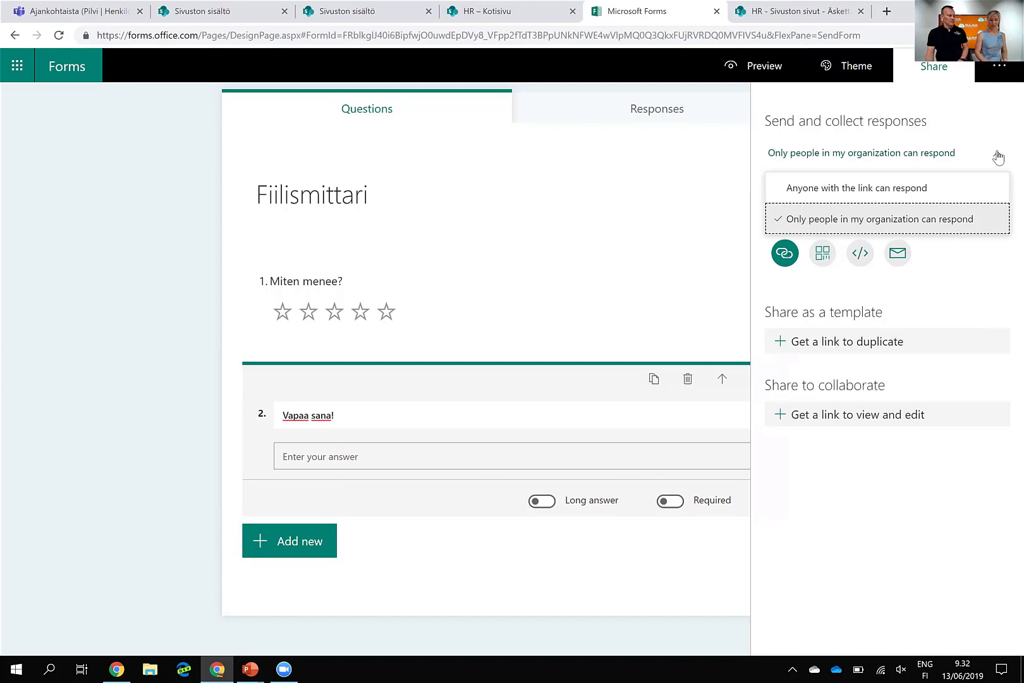
click(944, 434)
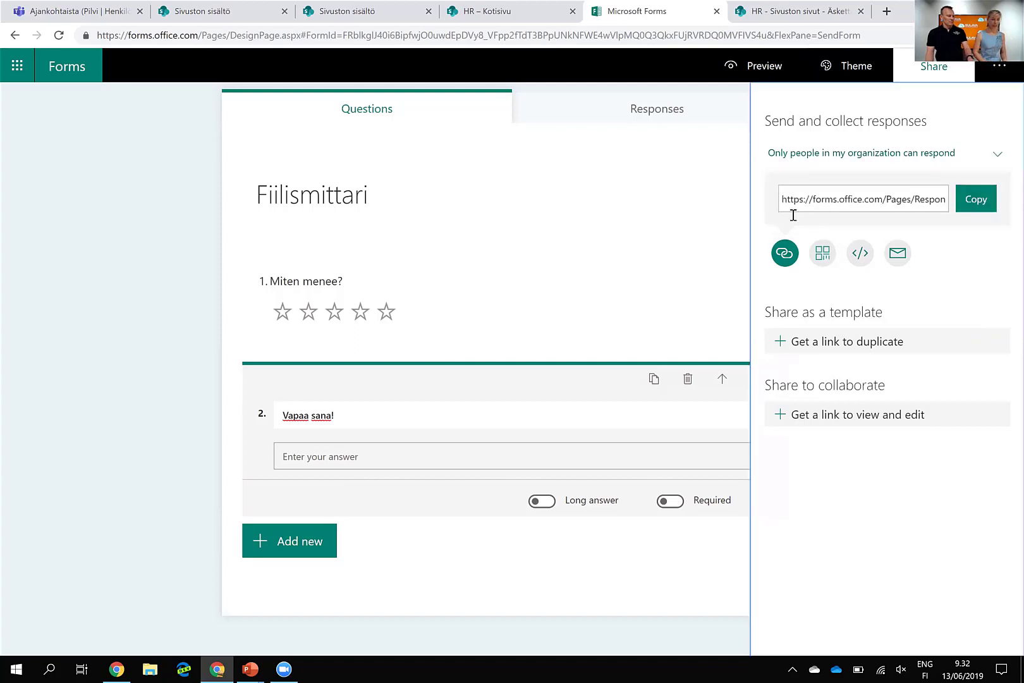
Step: Make the "Miten menee?" question required and load the finished form into the HR page's Microsoft Forms web part
click(3, 226)
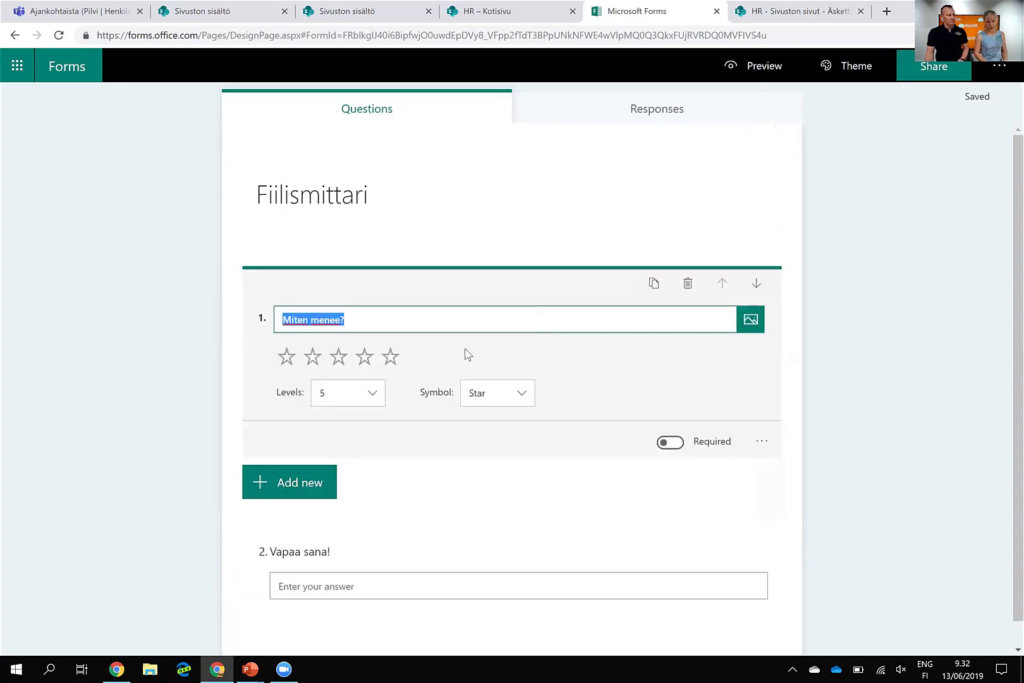
click(670, 442)
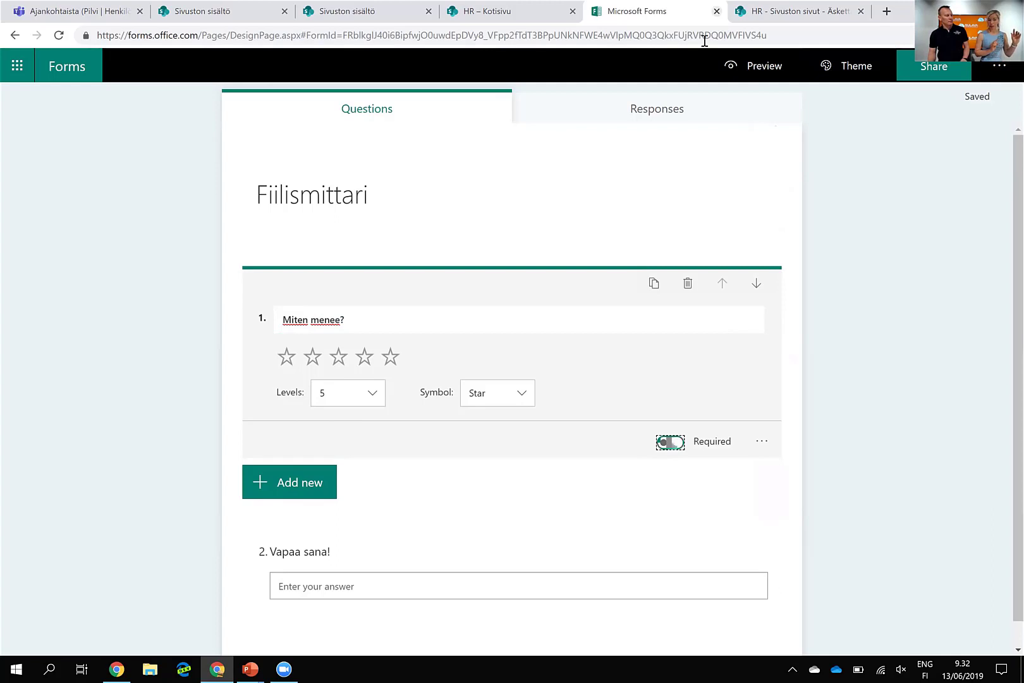
key(ctrl+w)
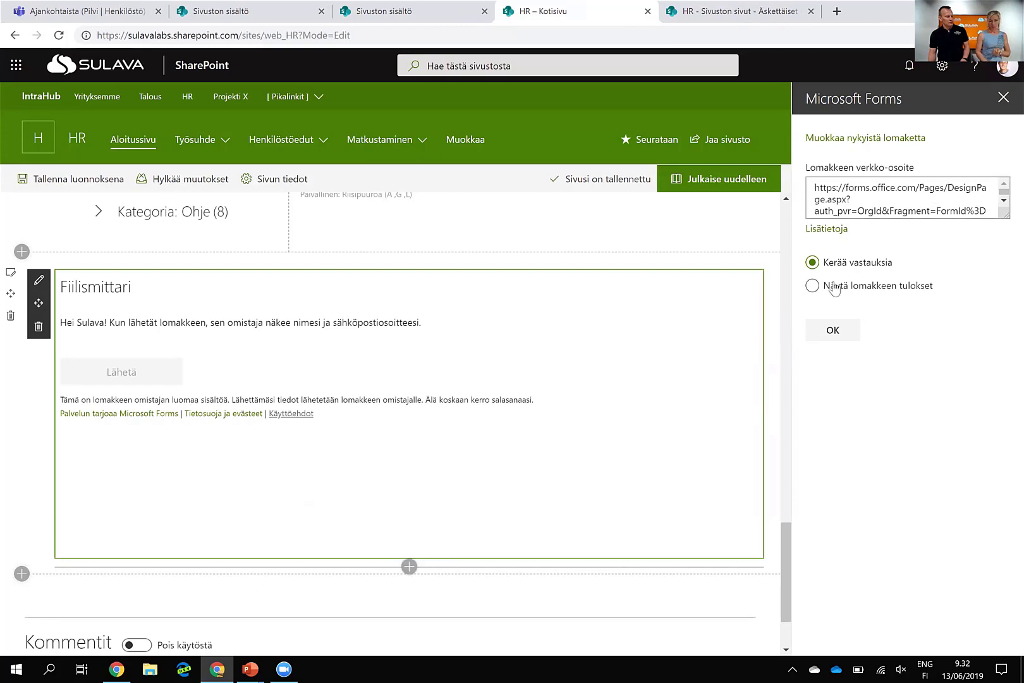
click(826, 331)
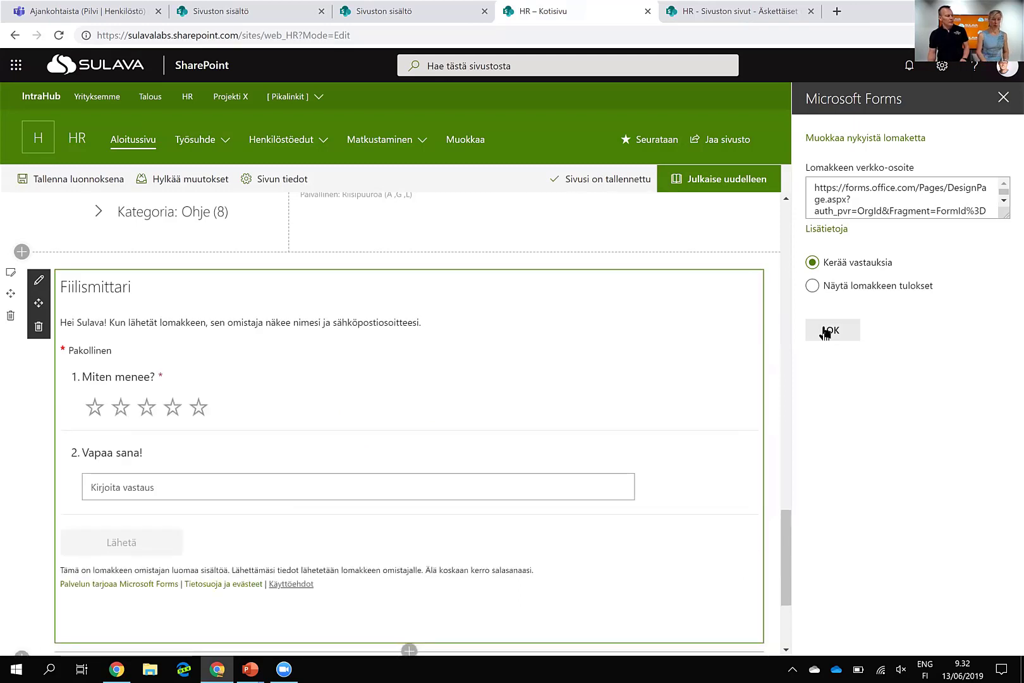
Step: Check the greeting text of the embedded Fiilismittari form and republish the HR home page
double_click(88, 323)
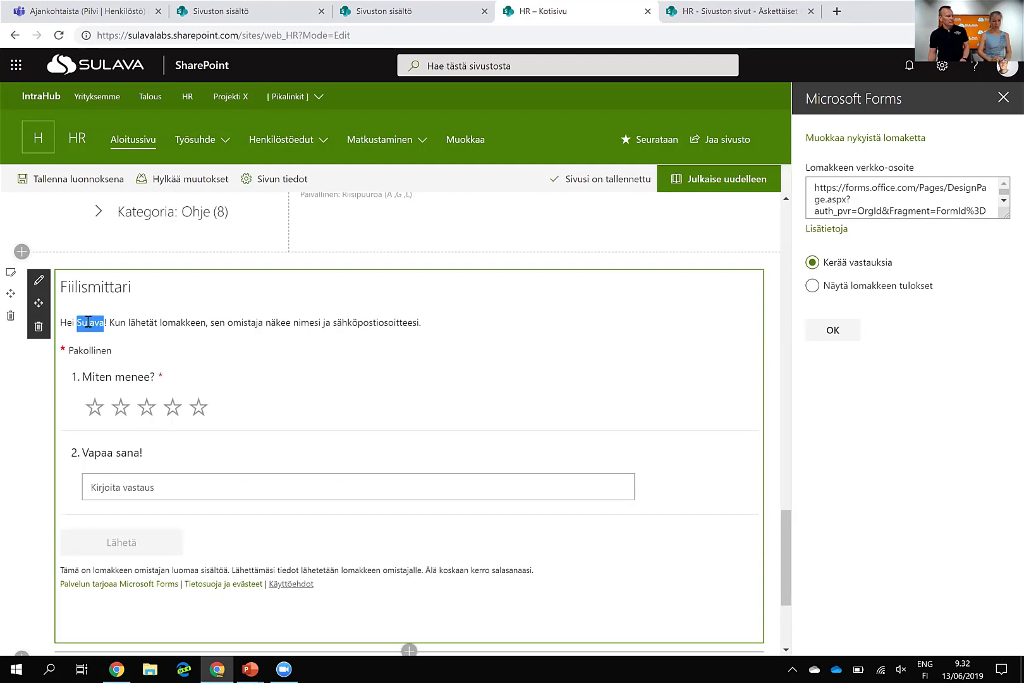
click(135, 324)
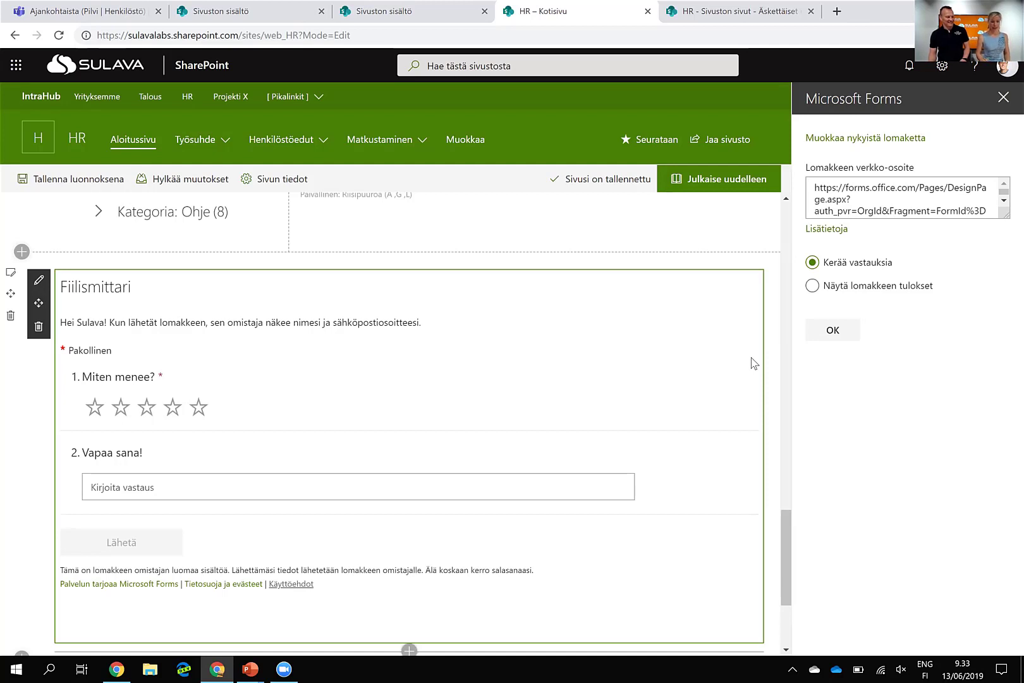
click(735, 177)
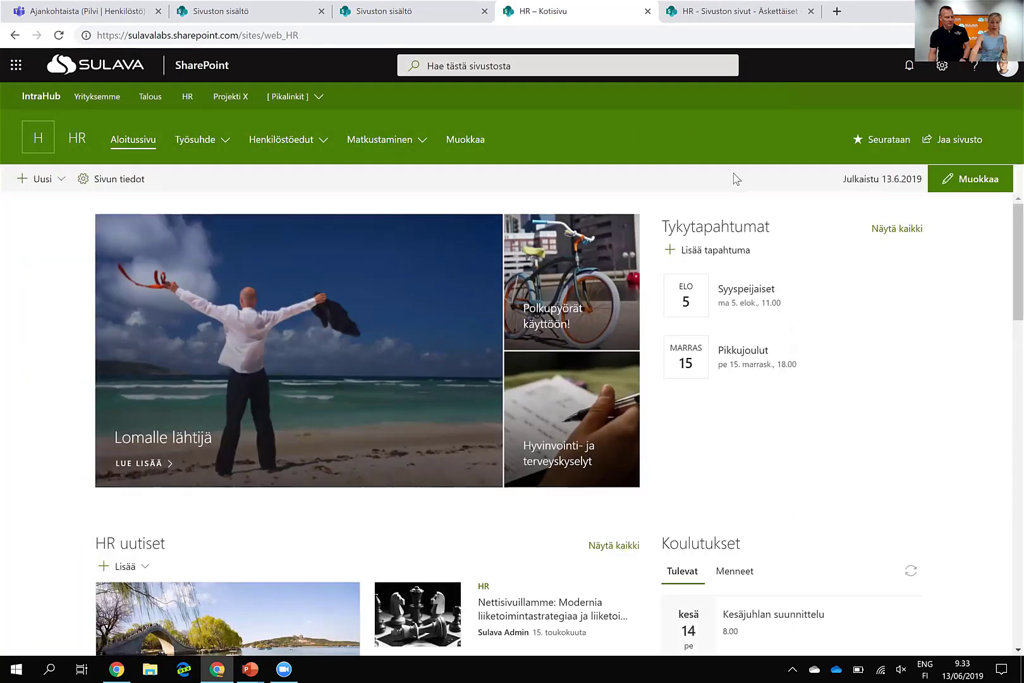
Step: Submit a Fiilismittari response on the published HR page with four stars and the comment "melko jees!"
scroll(735, 178, down, 15)
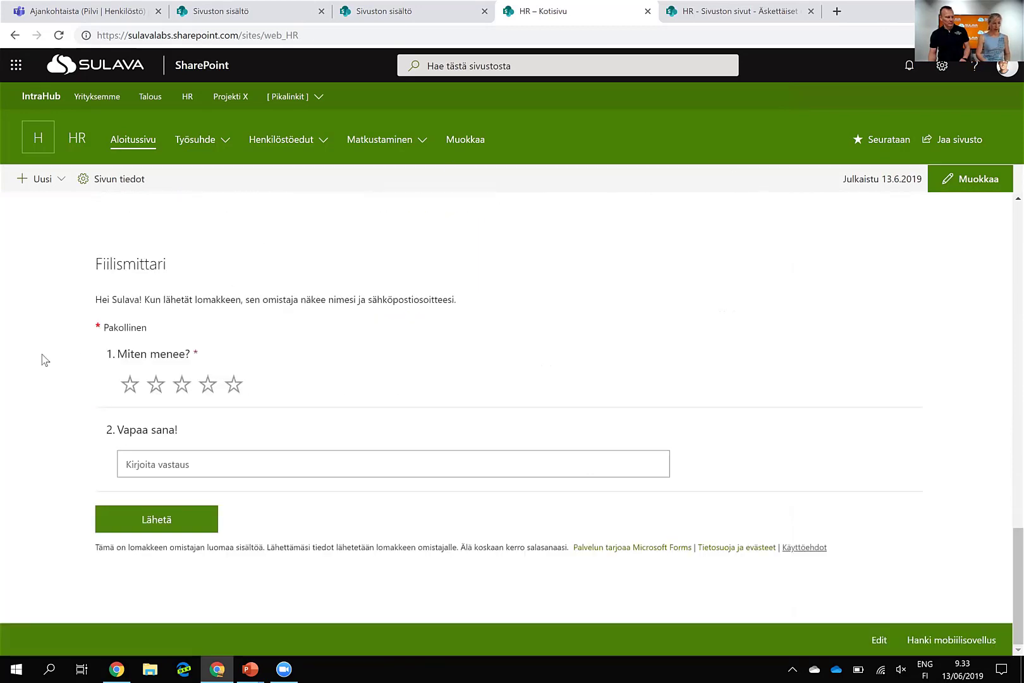
click(209, 384)
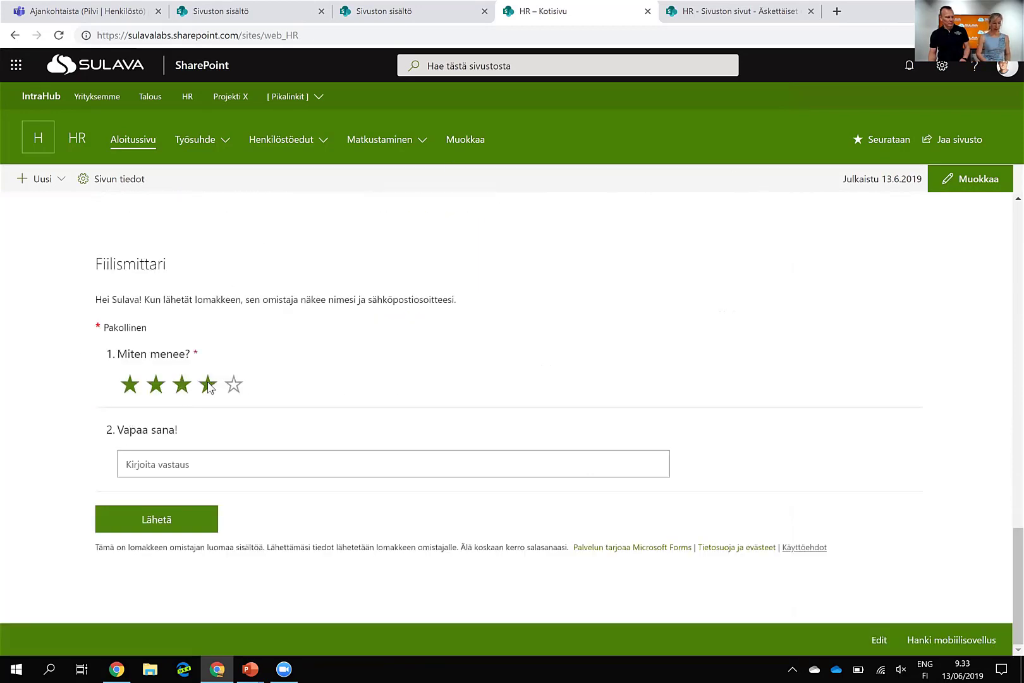
click(211, 468)
text(melko jees!)
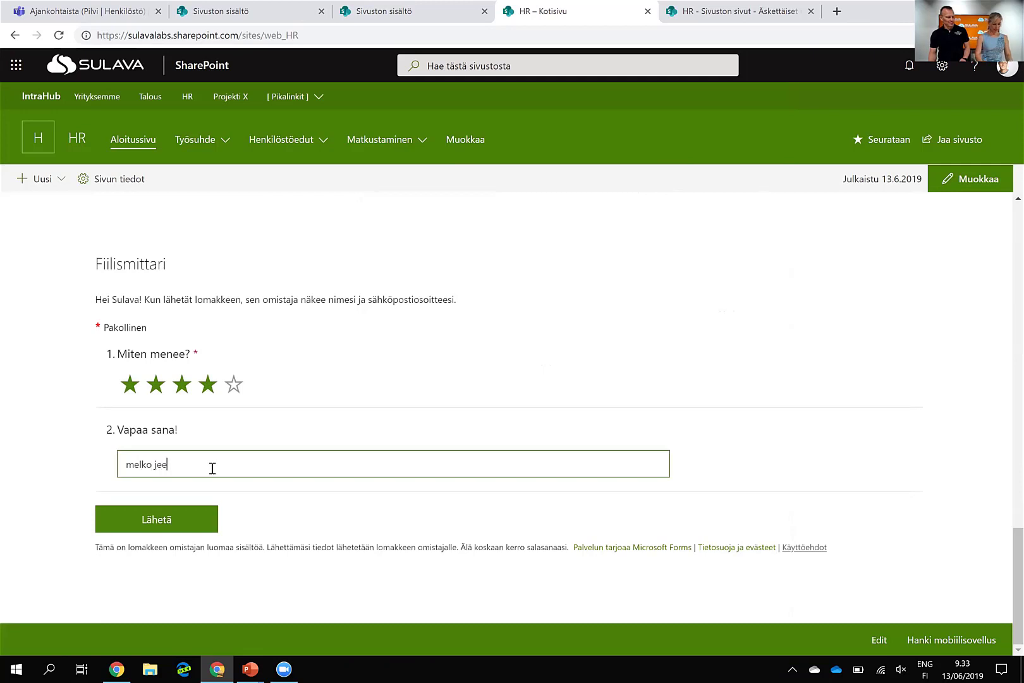
click(176, 519)
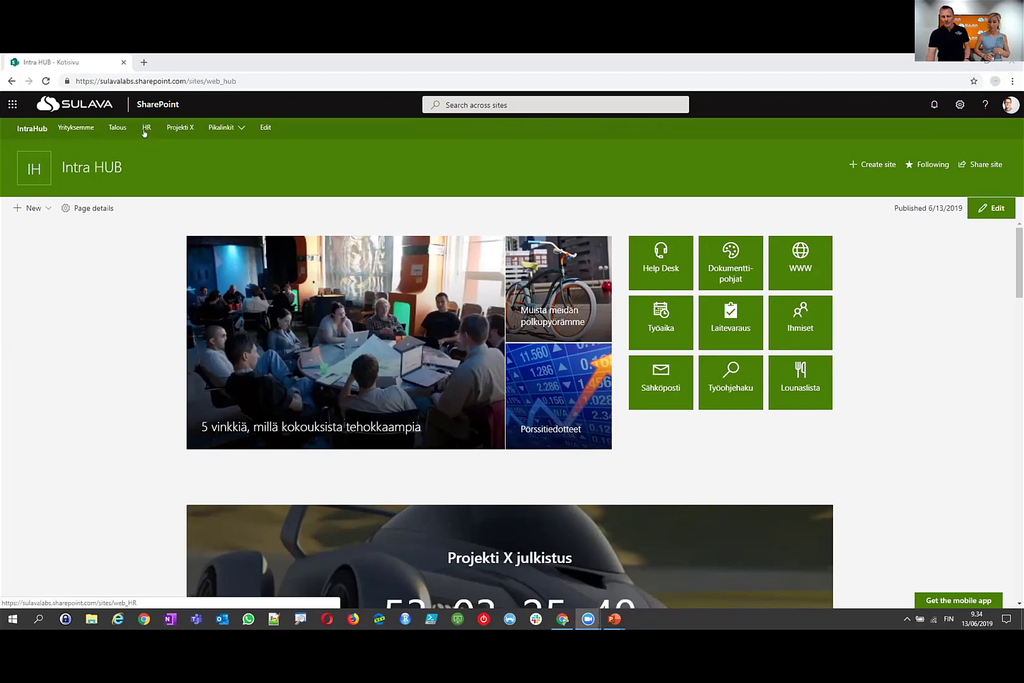
Step: Open the HR site from the Intra HUB and examine its home page sections down to the lunch menu and survey
click(145, 131)
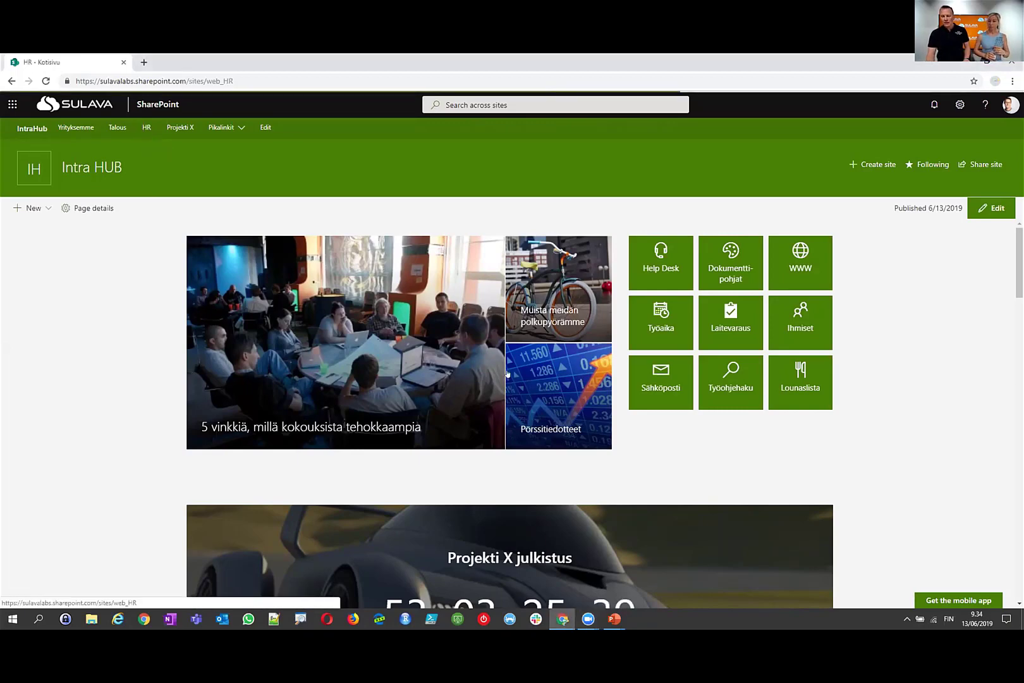
scroll(719, 416, down, 1)
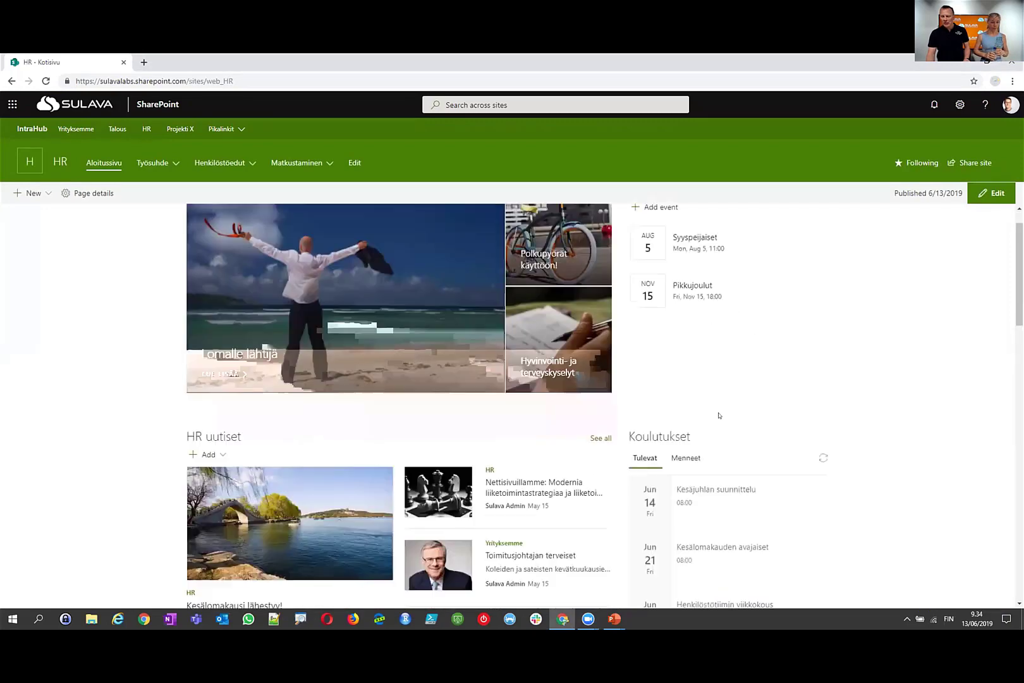
scroll(719, 416, down, 8)
scroll(719, 415, up, 1)
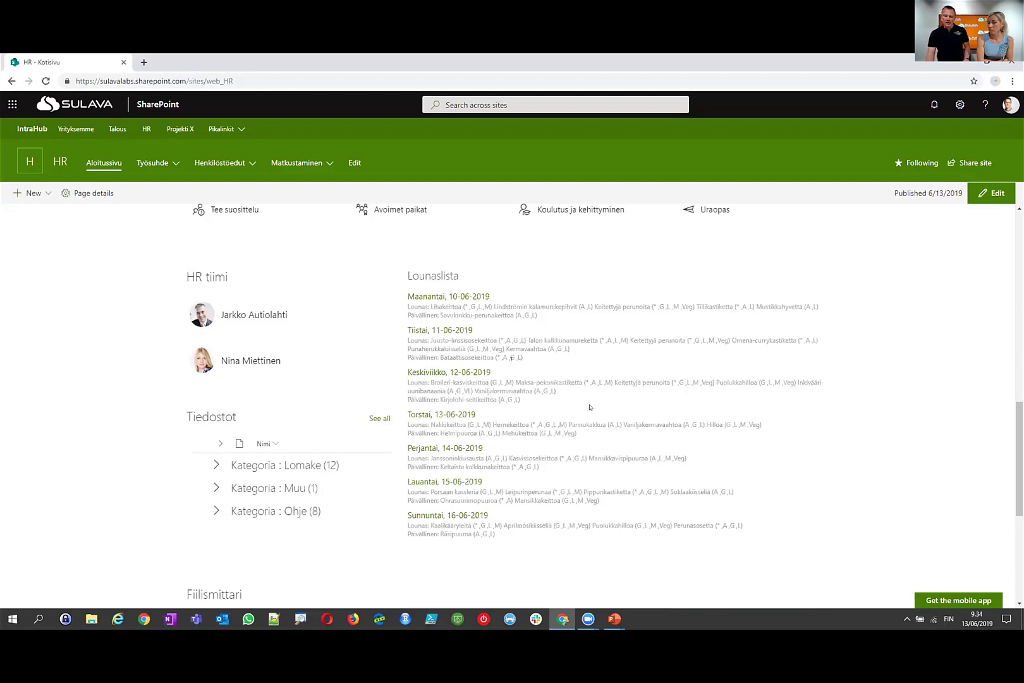
scroll(549, 363, up, 5)
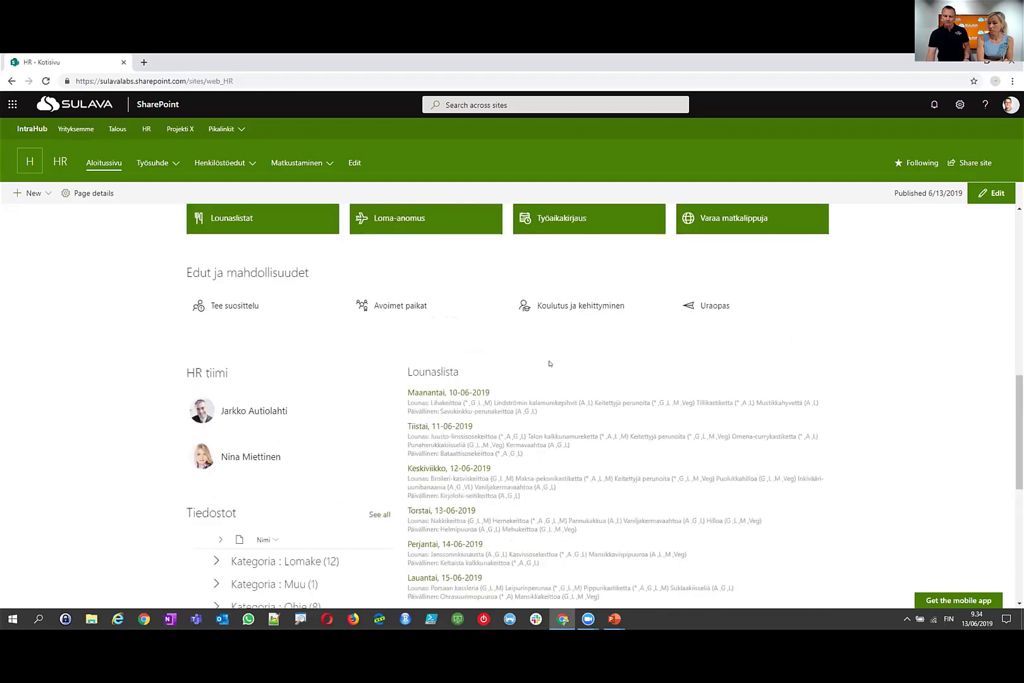
Step: Return to the Intra HUB home page and examine its quick links, countdown, news, document lists, chart and stock sections
click(39, 131)
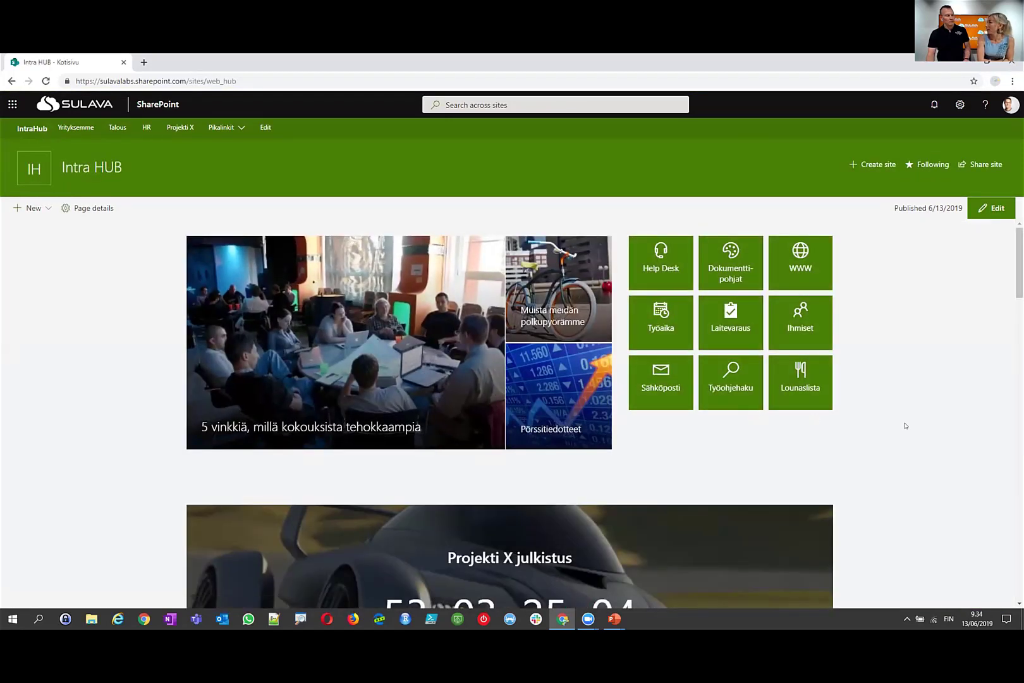
scroll(903, 425, down, 1)
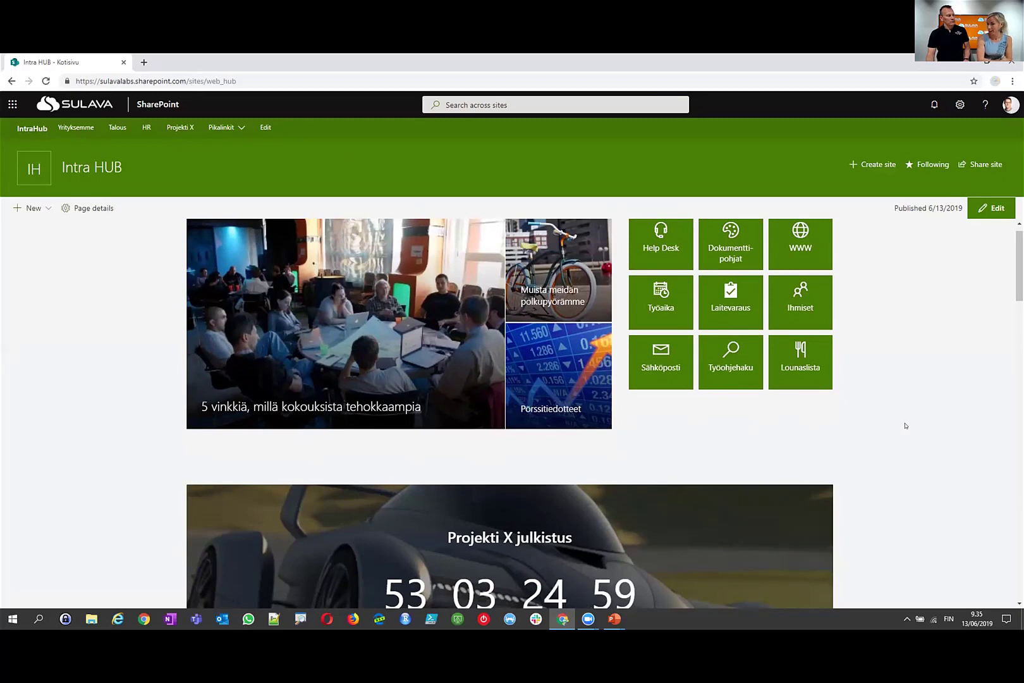
scroll(905, 425, down, 1)
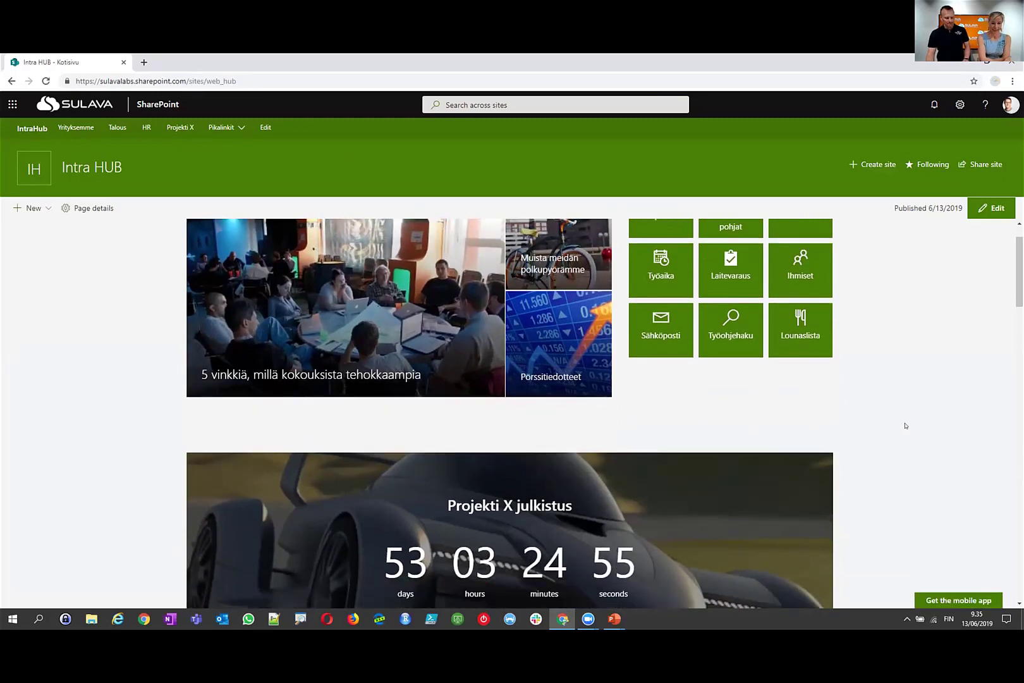
scroll(904, 426, down, 1)
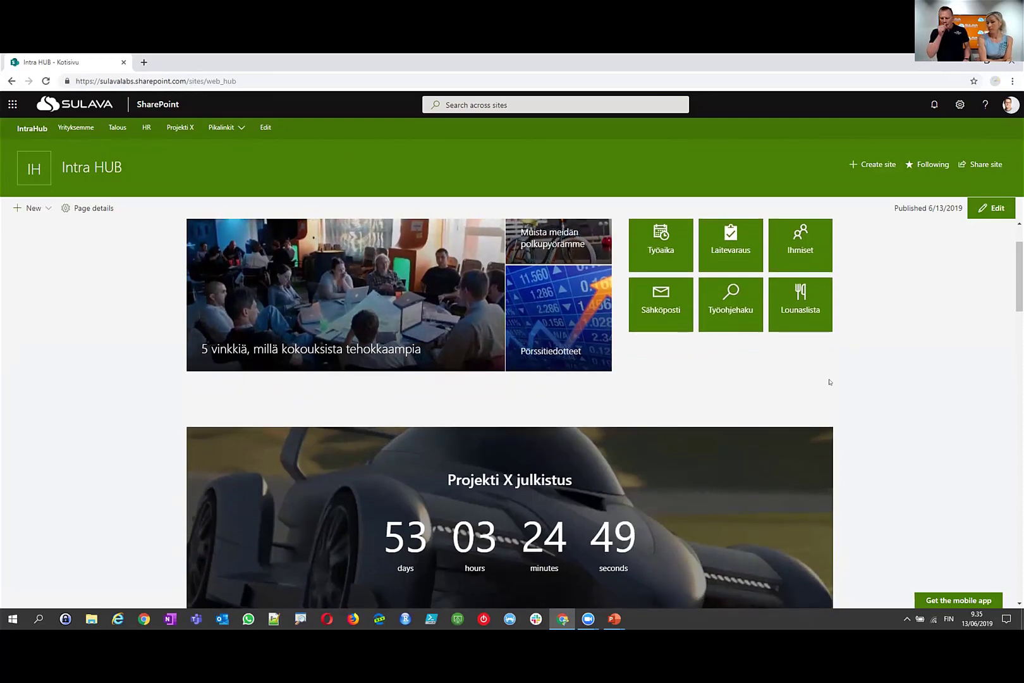
scroll(829, 382, down, 2)
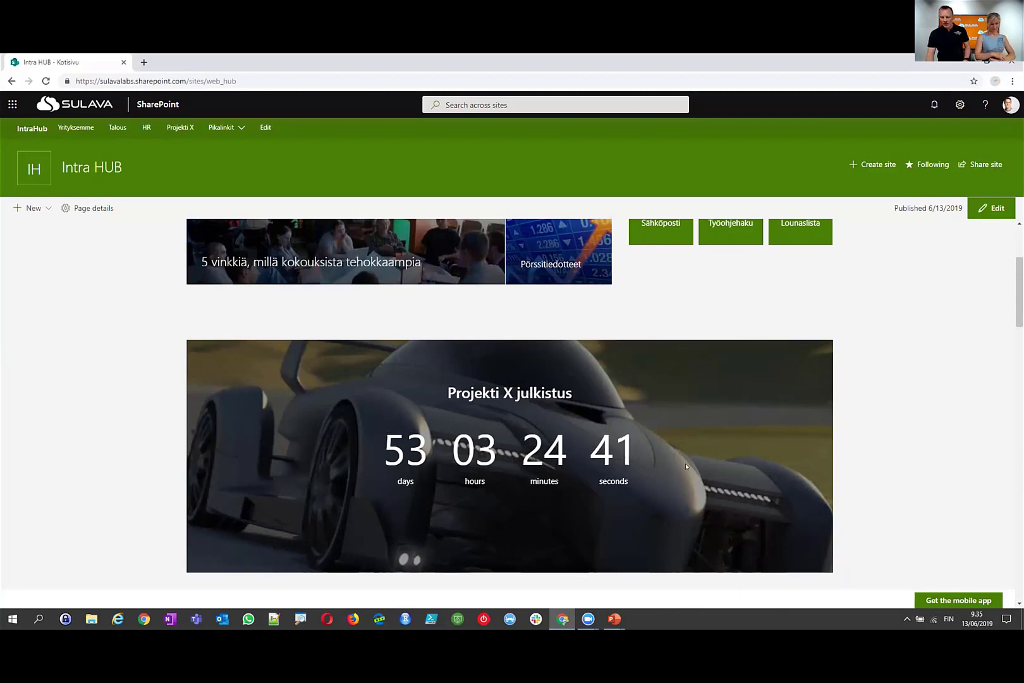
scroll(686, 466, down, 1)
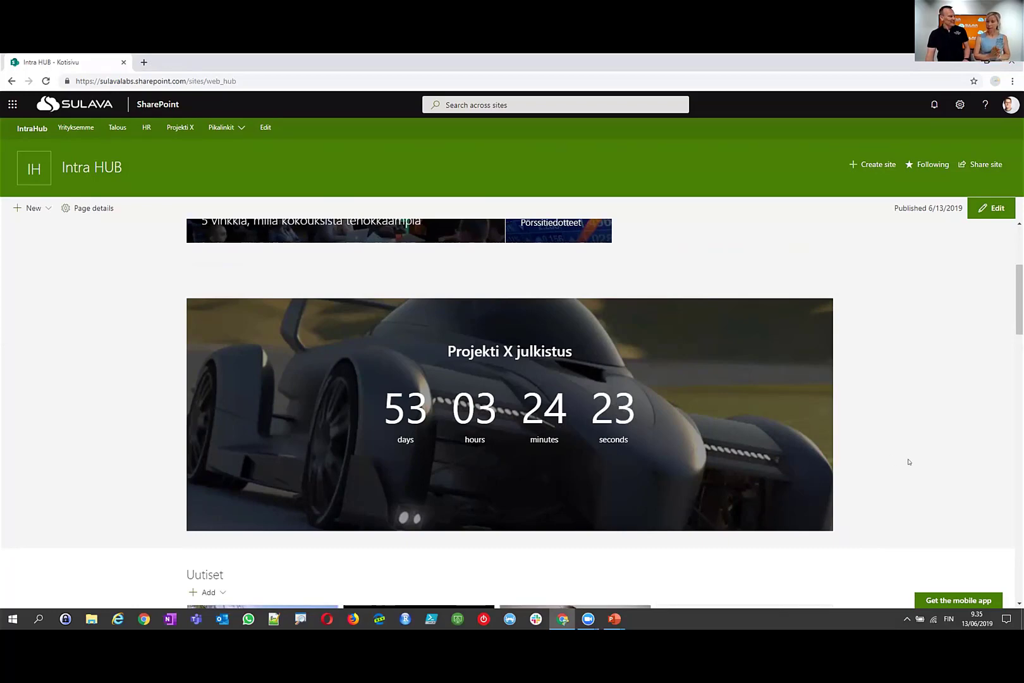
scroll(908, 462, down, 3)
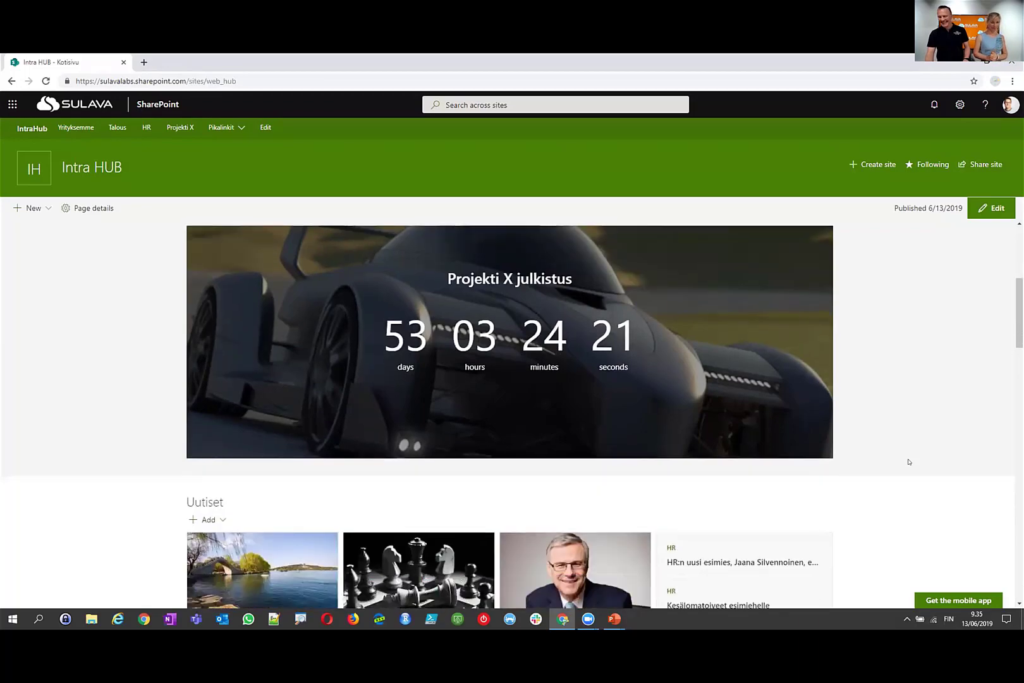
scroll(909, 461, down, 6)
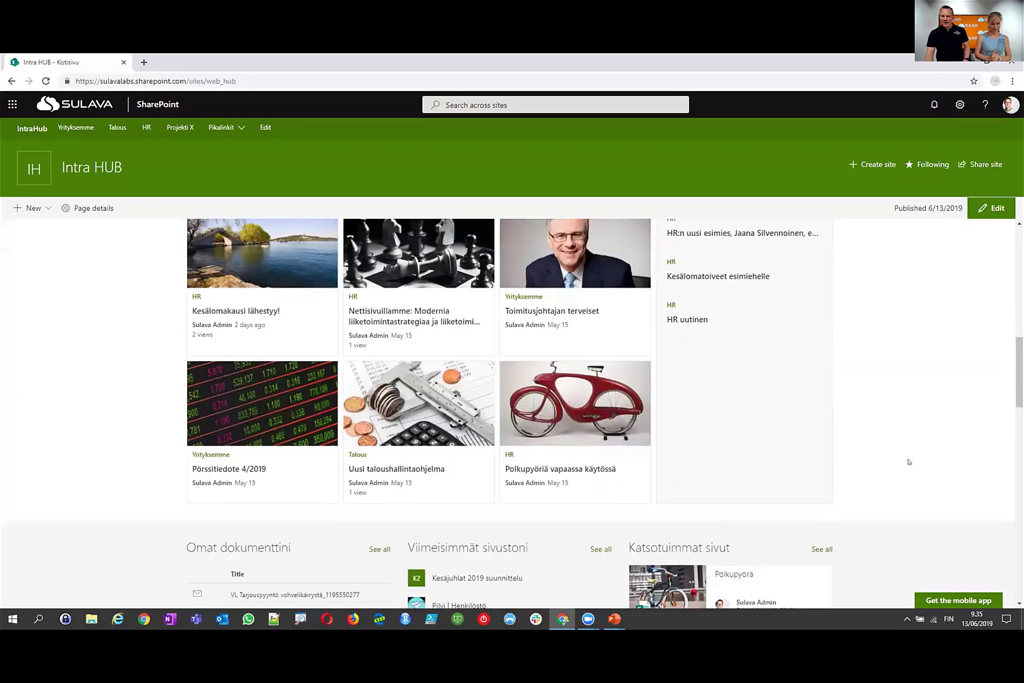
scroll(908, 462, down, 7)
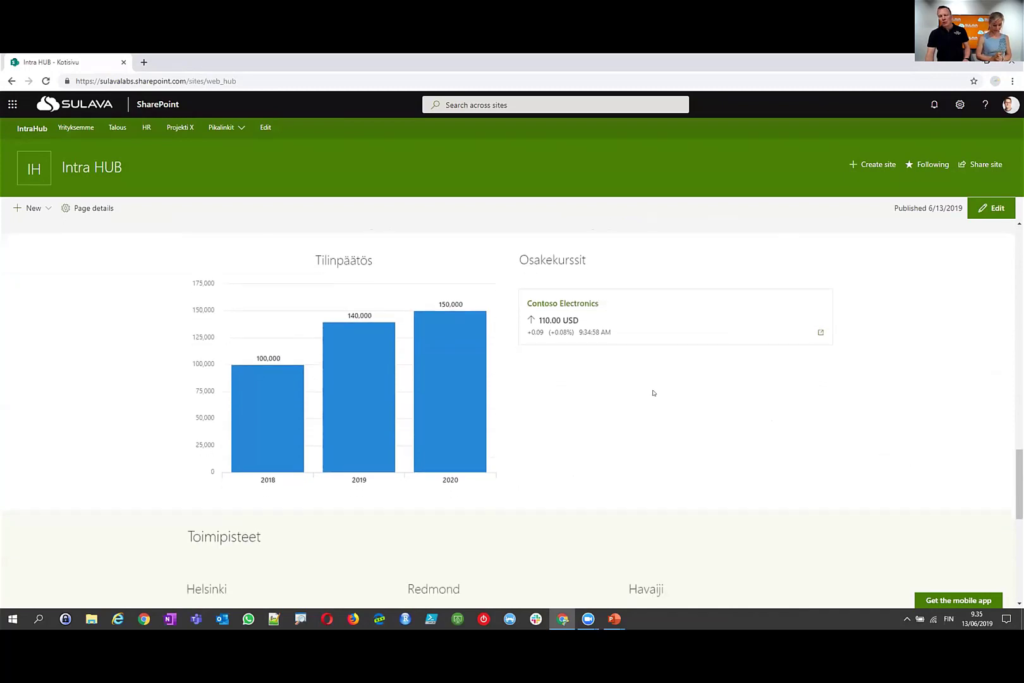
Step: Put the Intra HUB home page in edit mode and examine the Tilinpäätös chart's type, data source and data entries in its settings
mouse_move(360, 372)
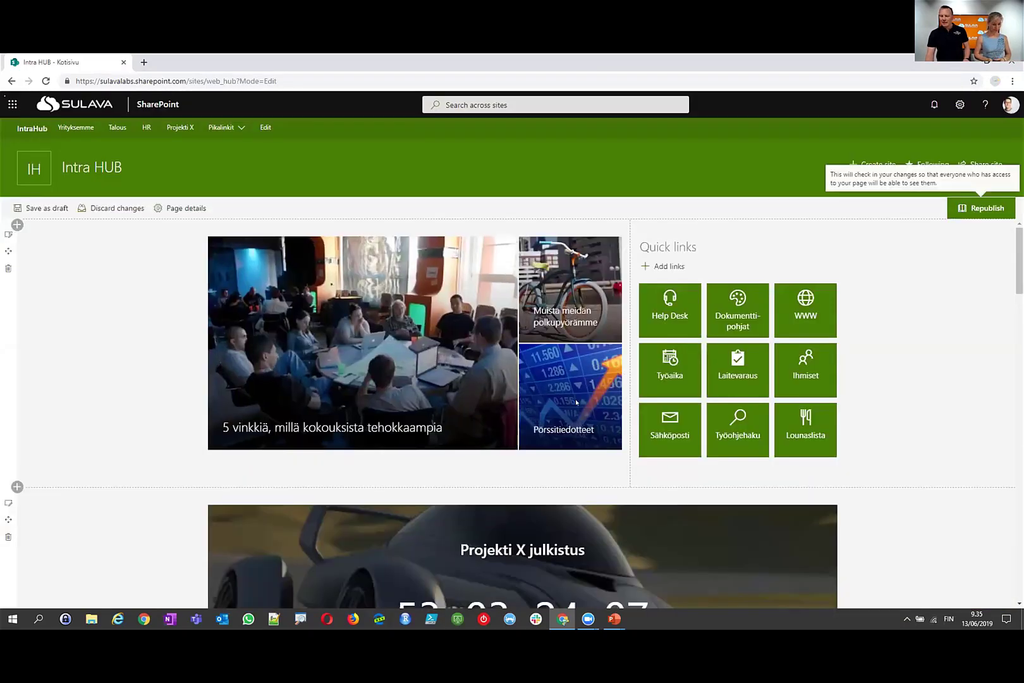
scroll(611, 458, down, 15)
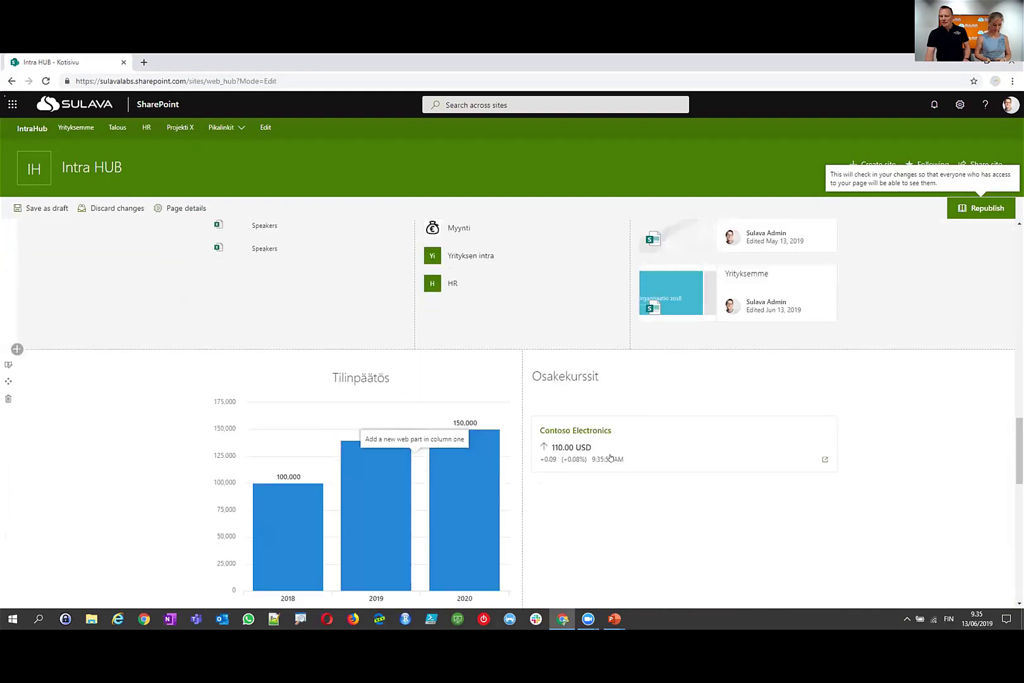
click(191, 288)
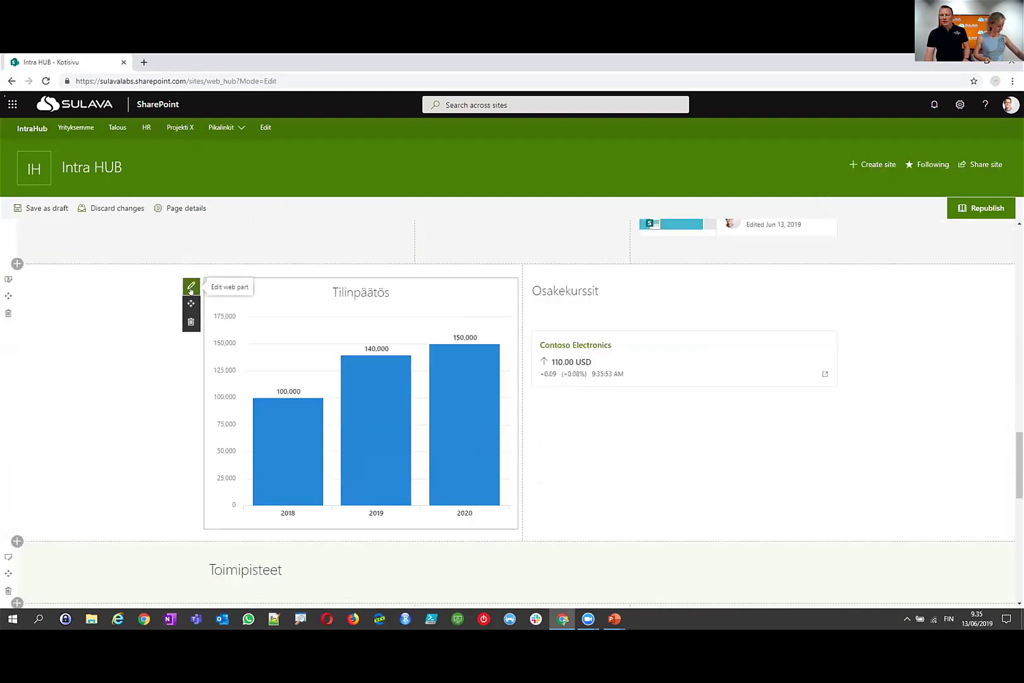
click(191, 289)
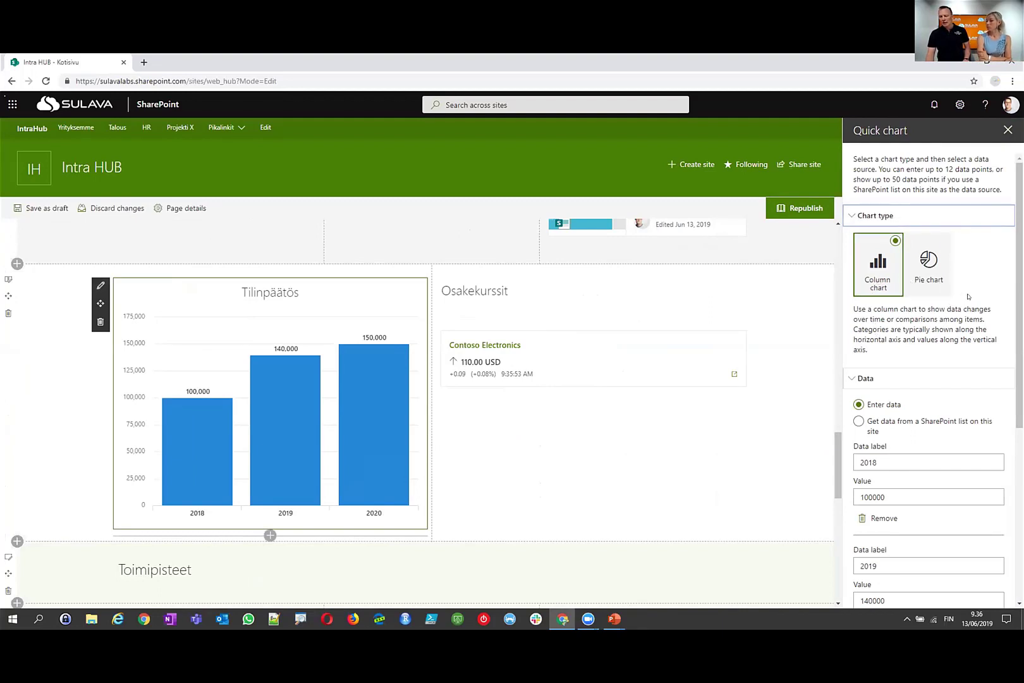
scroll(966, 341, down, 2)
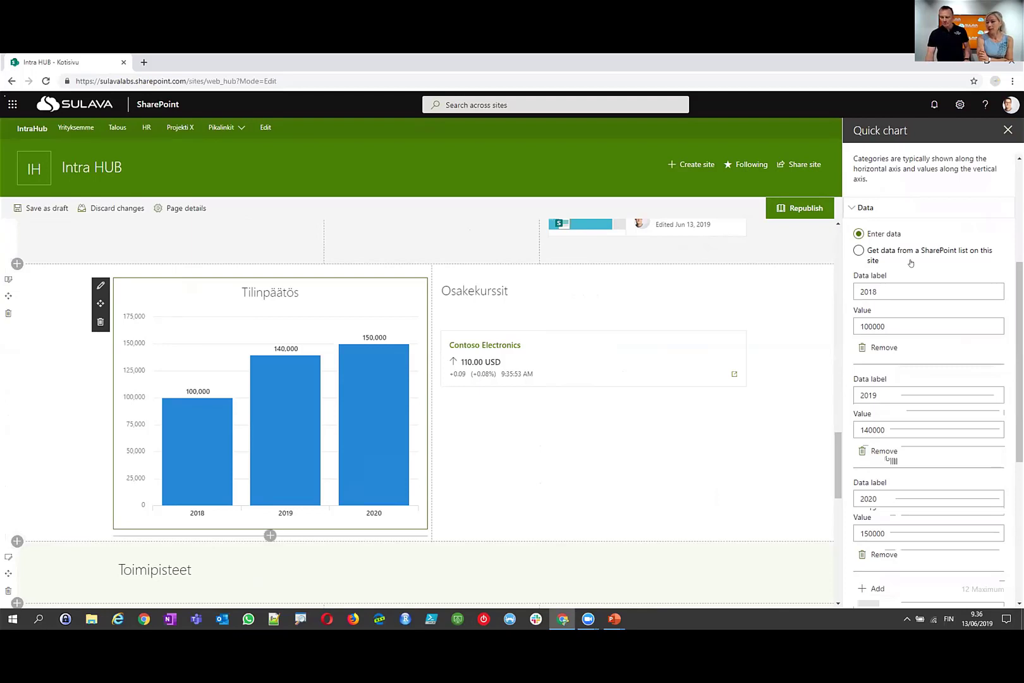
scroll(911, 262, down, 2)
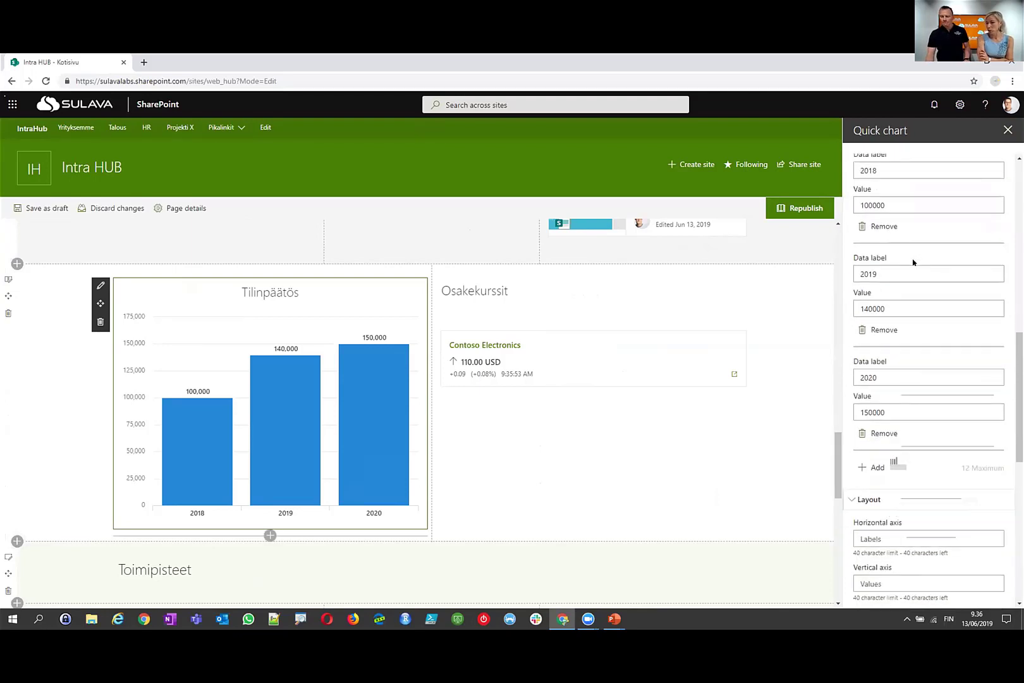
scroll(913, 263, up, 2)
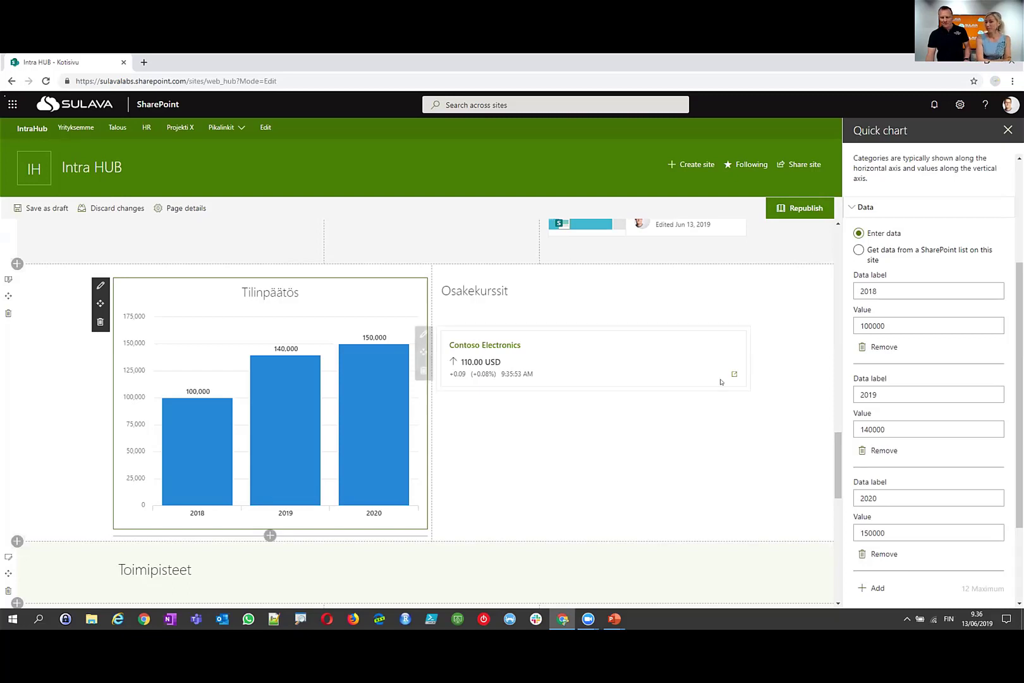
Step: Examine the Osakekurssit stock section and the Toimipisteet maps, world clocks and weather for Helsinki, Redmond and Havaiji
click(525, 402)
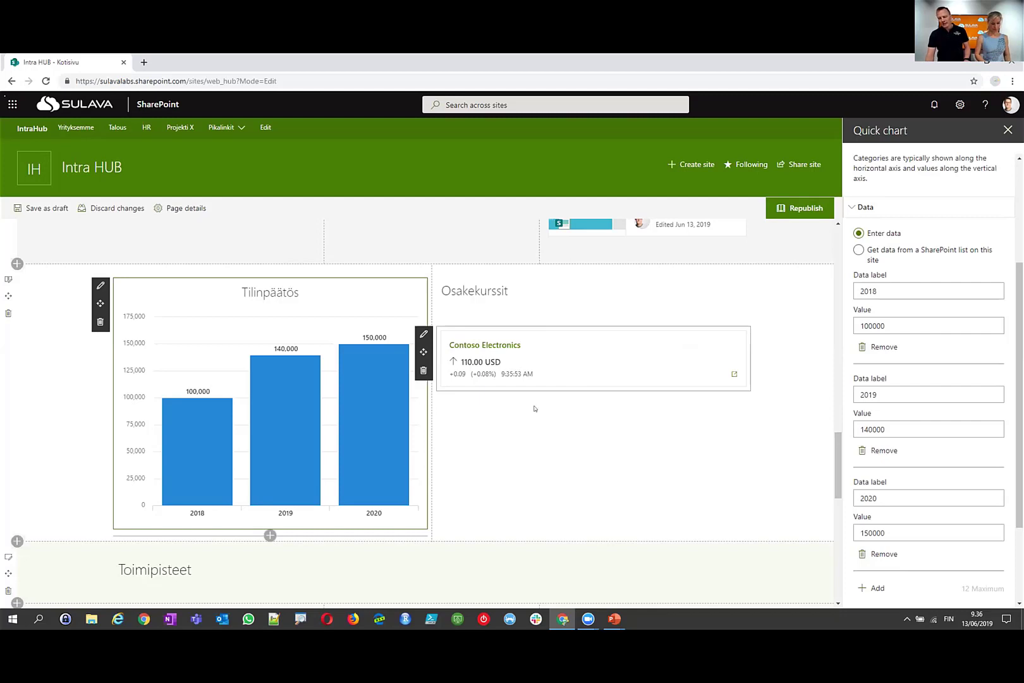
click(584, 474)
scroll(585, 475, down, 3)
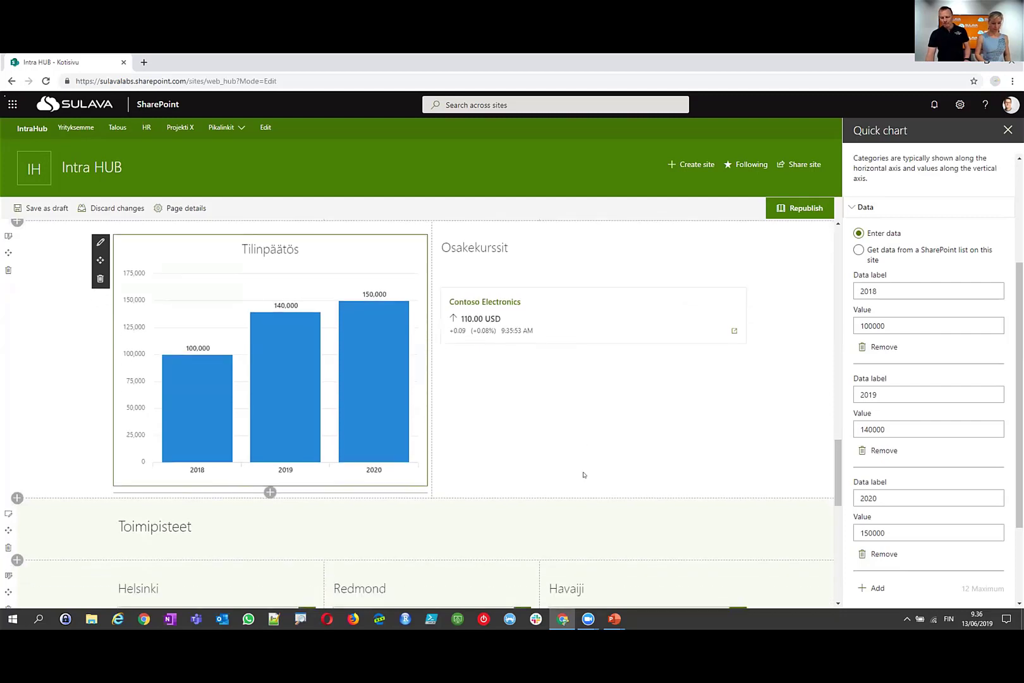
scroll(584, 475, down, 1)
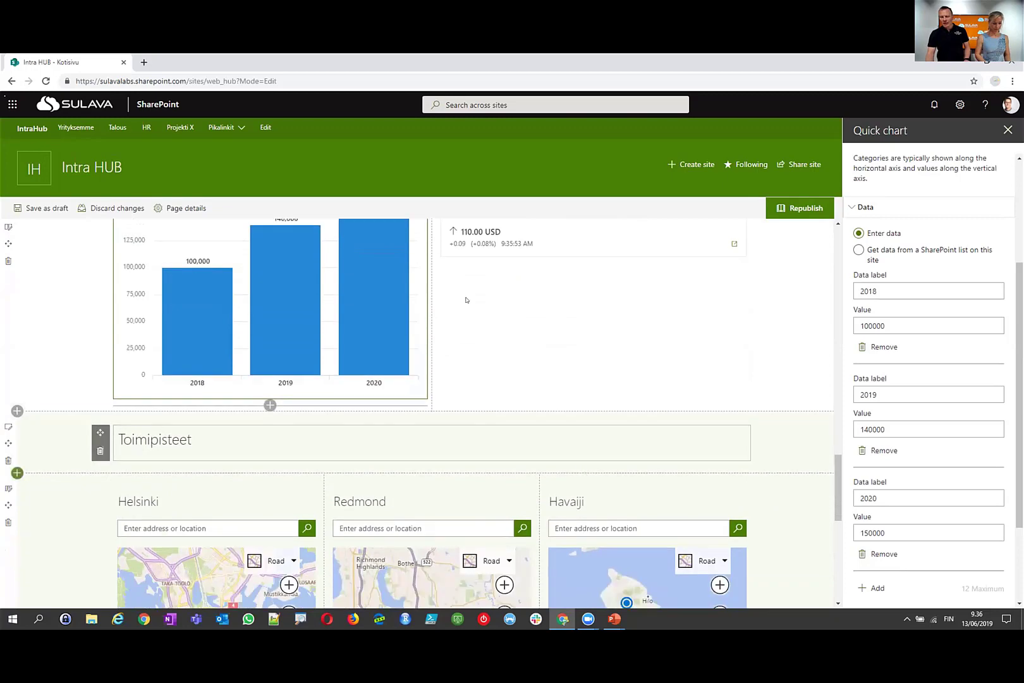
scroll(542, 367, down, 4)
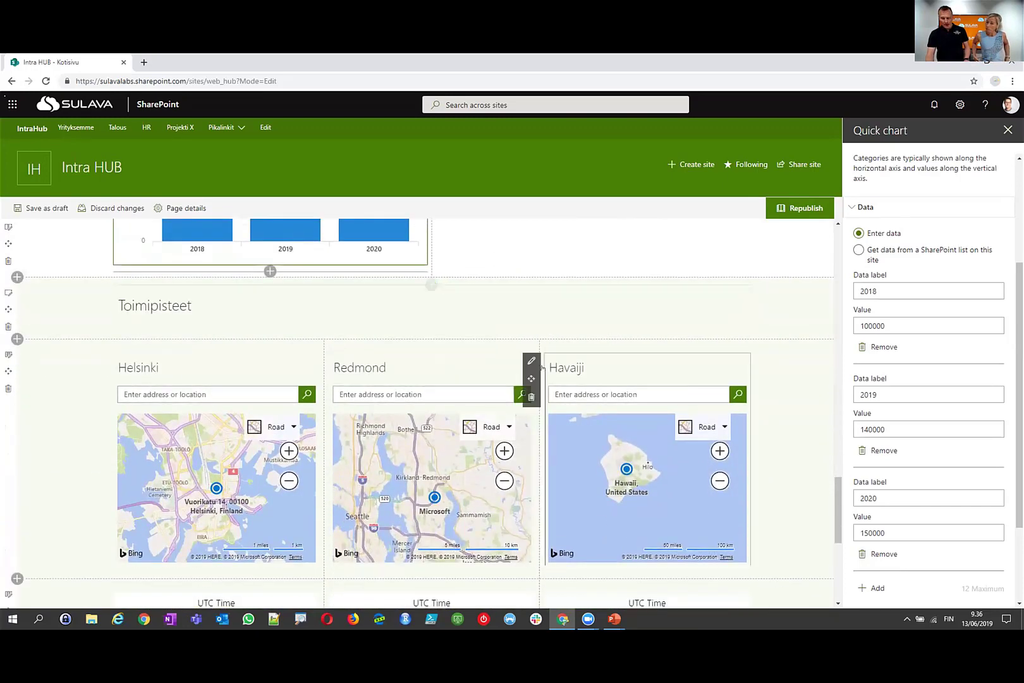
scroll(542, 369, down, 1)
scroll(786, 389, down, 3)
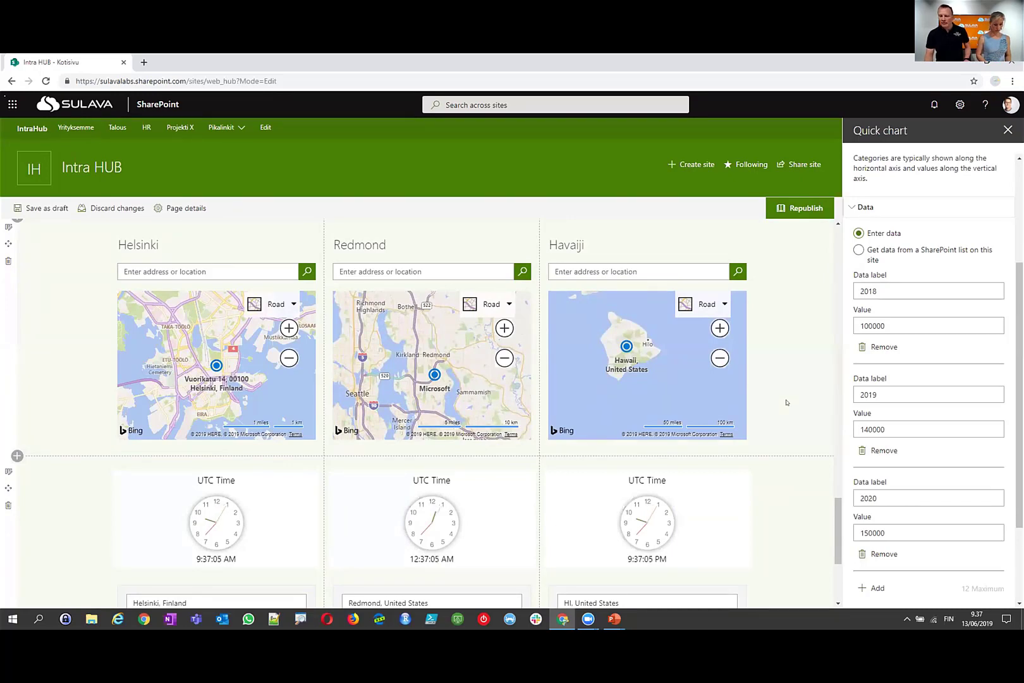
scroll(786, 402, down, 1)
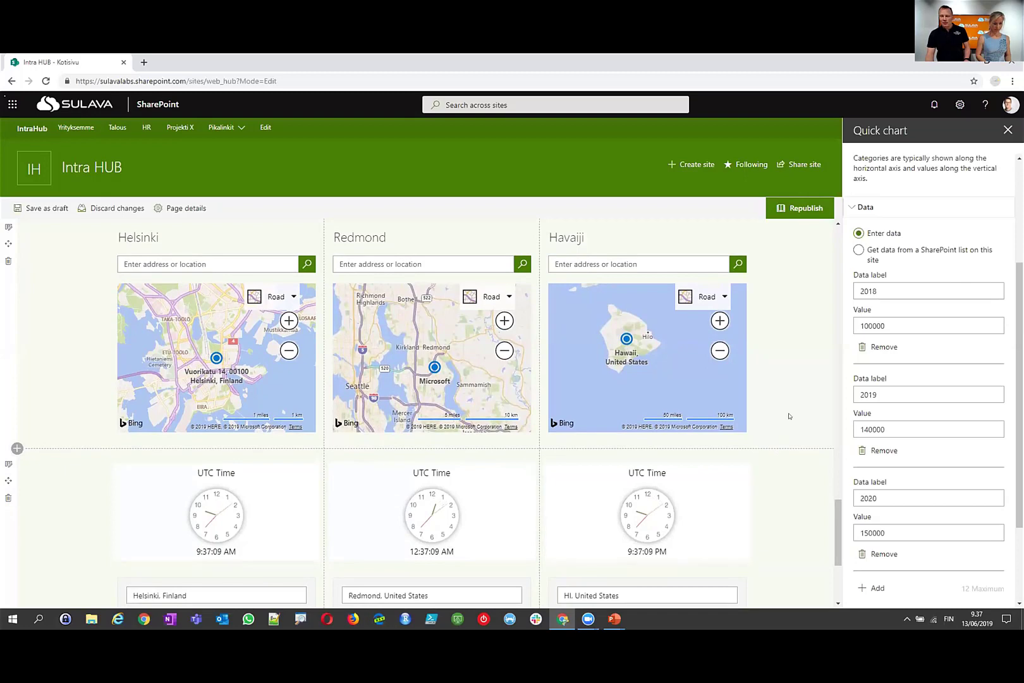
scroll(788, 416, down, 1)
click(667, 442)
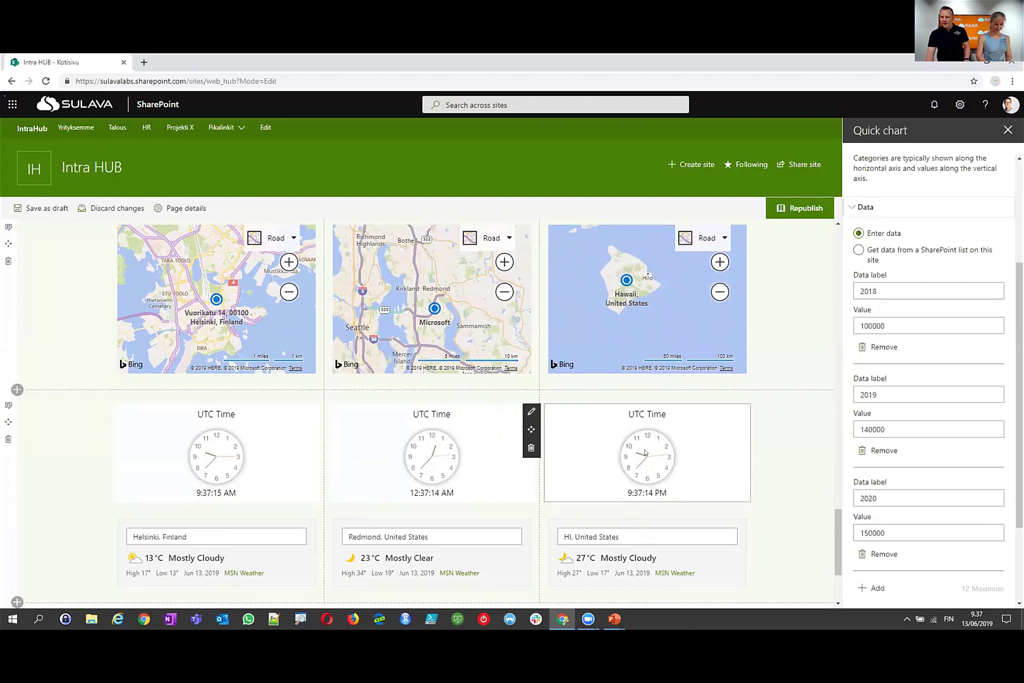
scroll(779, 435, down, 1)
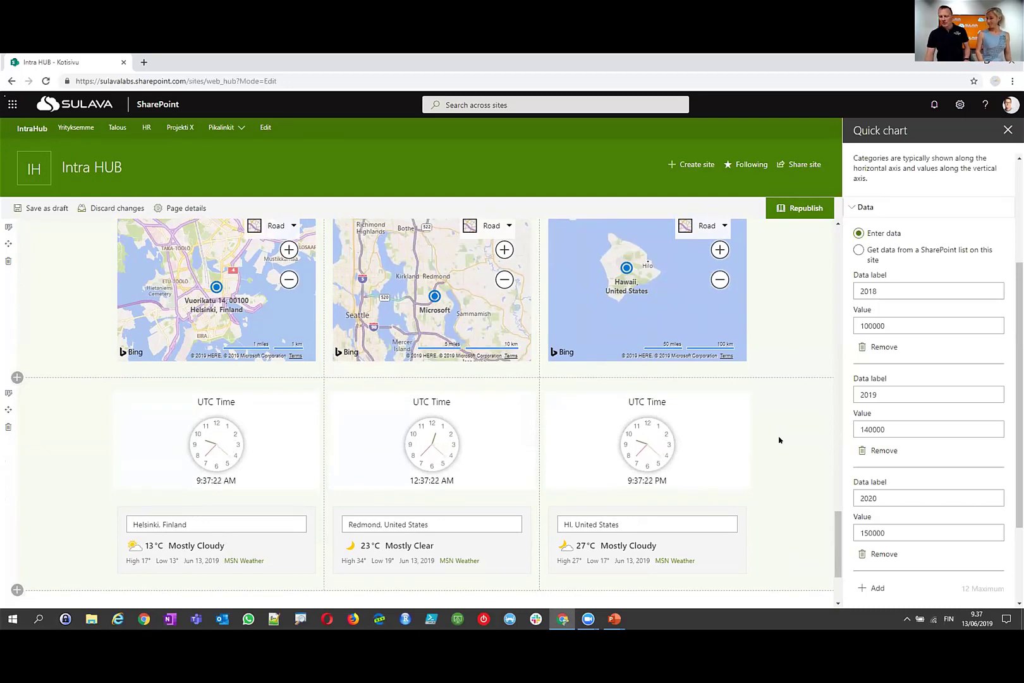
scroll(779, 440, down, 2)
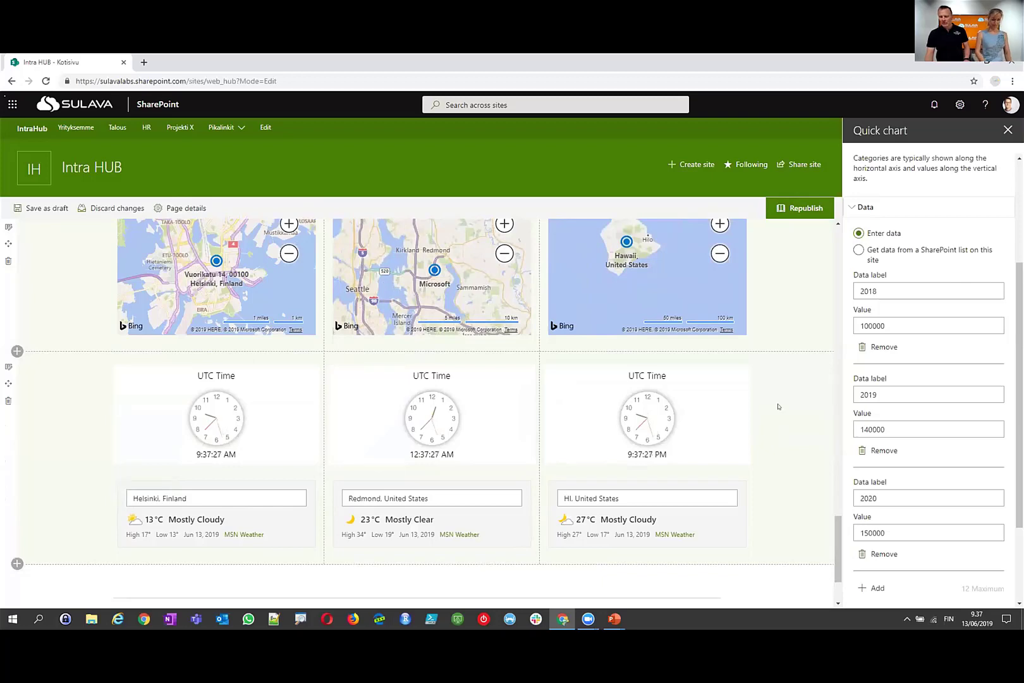
scroll(779, 438, down, 1)
scroll(747, 502, down, 2)
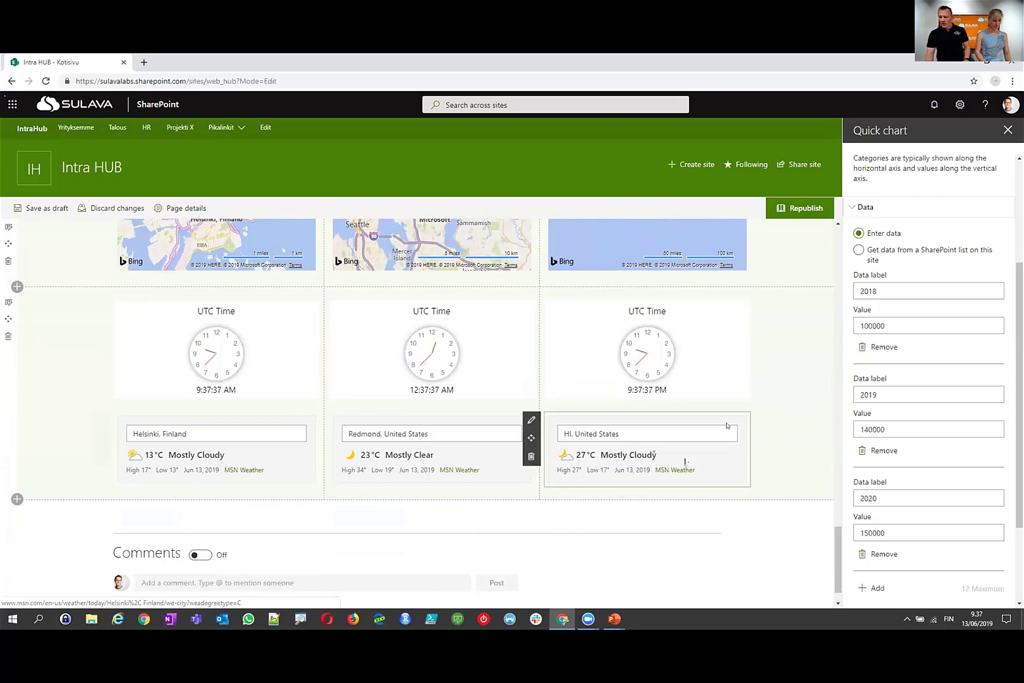
Step: Close the Quick chart settings and republish the Intra HUB home page
scroll(780, 405, up, 1)
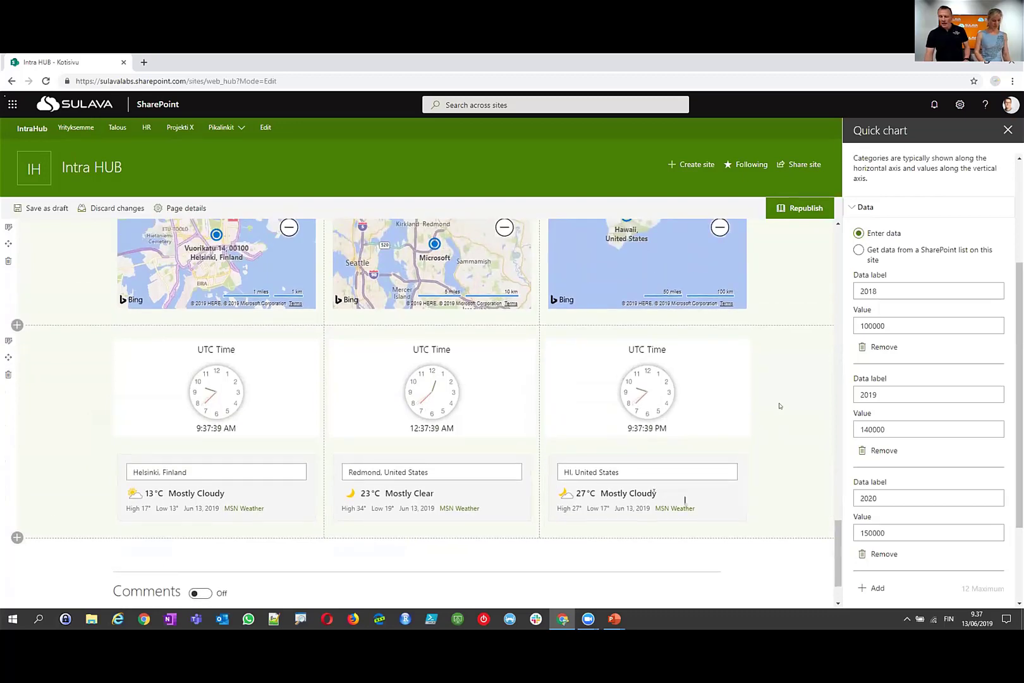
scroll(780, 405, up, 3)
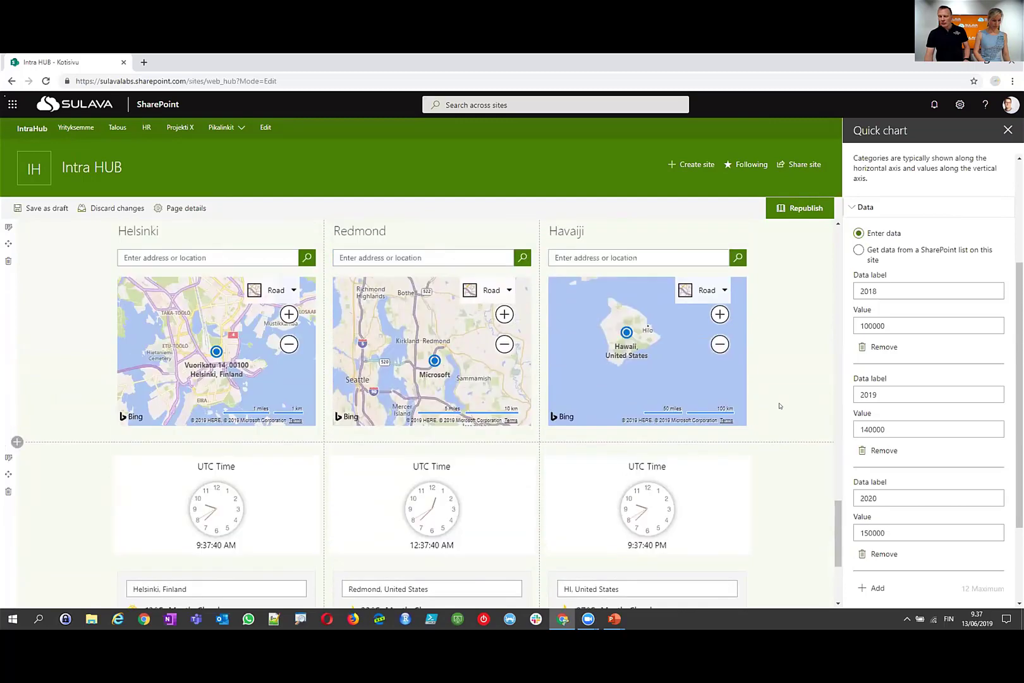
scroll(780, 406, up, 4)
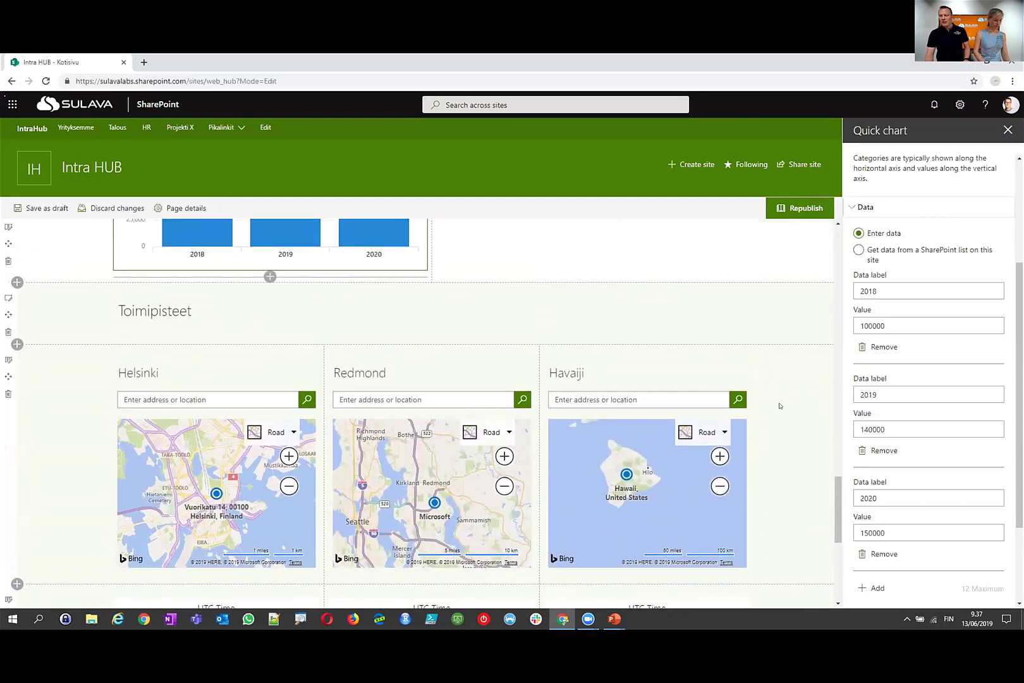
scroll(779, 405, up, 13)
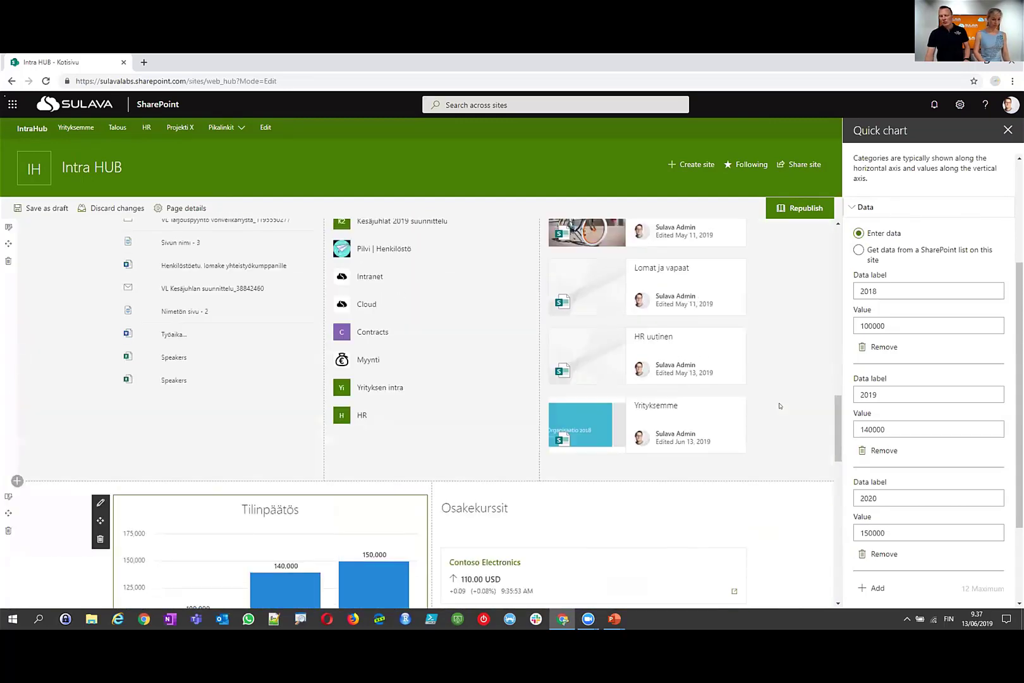
scroll(780, 405, up, 8)
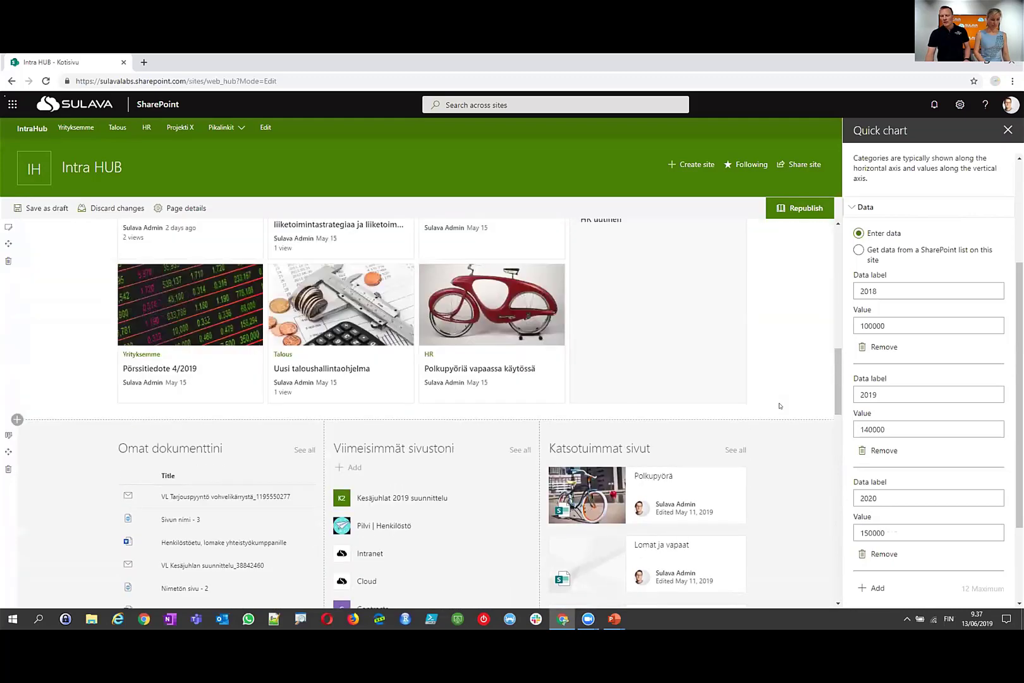
scroll(779, 405, up, 15)
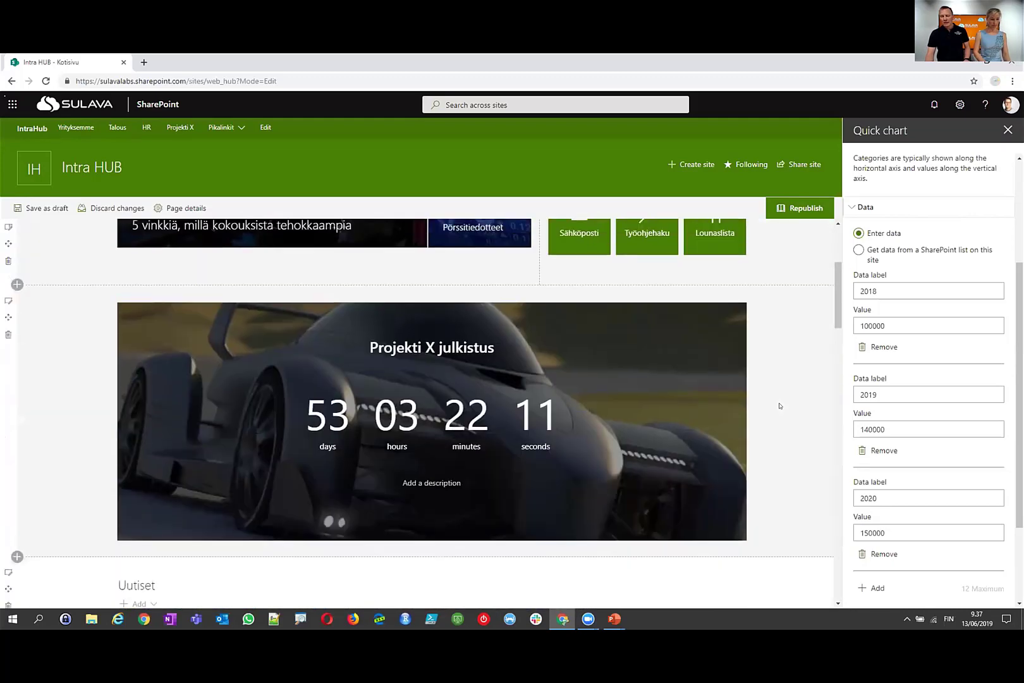
scroll(780, 405, up, 4)
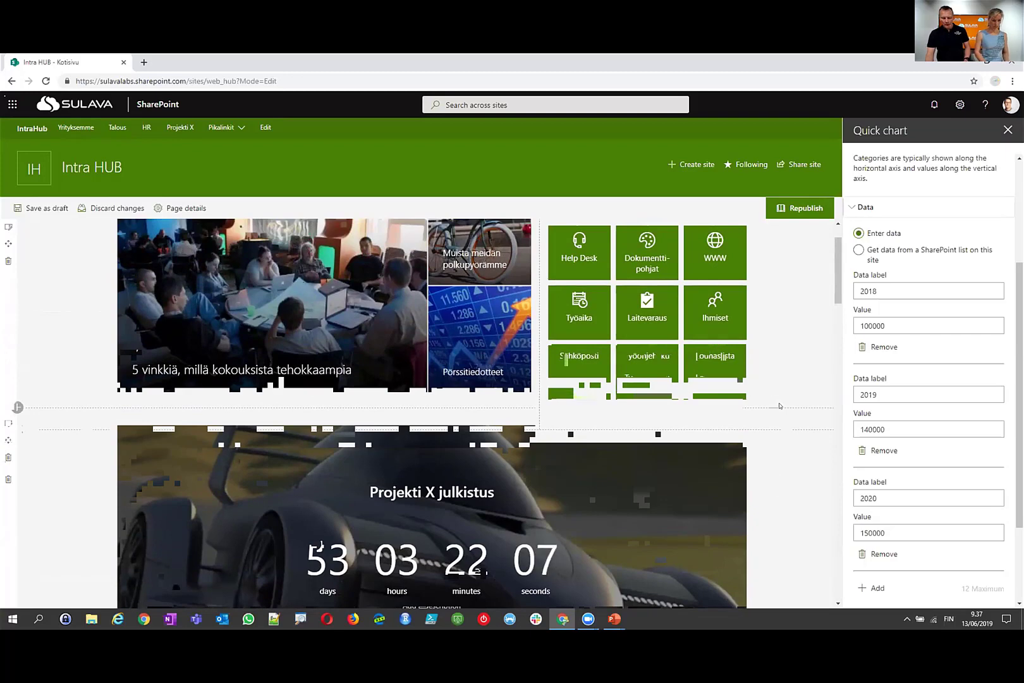
click(1005, 129)
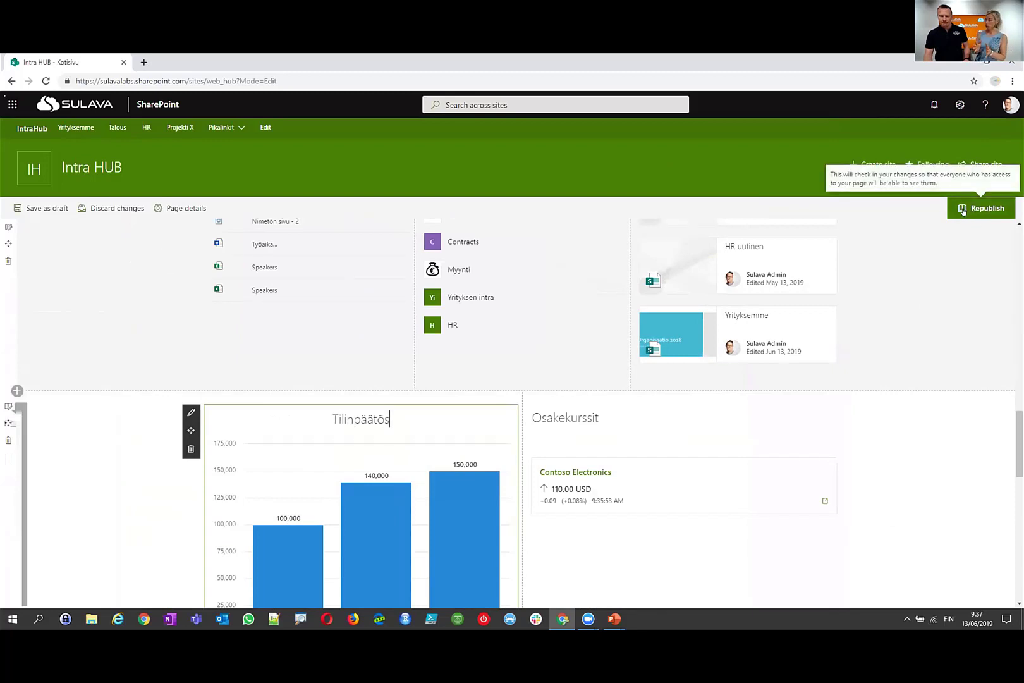
click(963, 210)
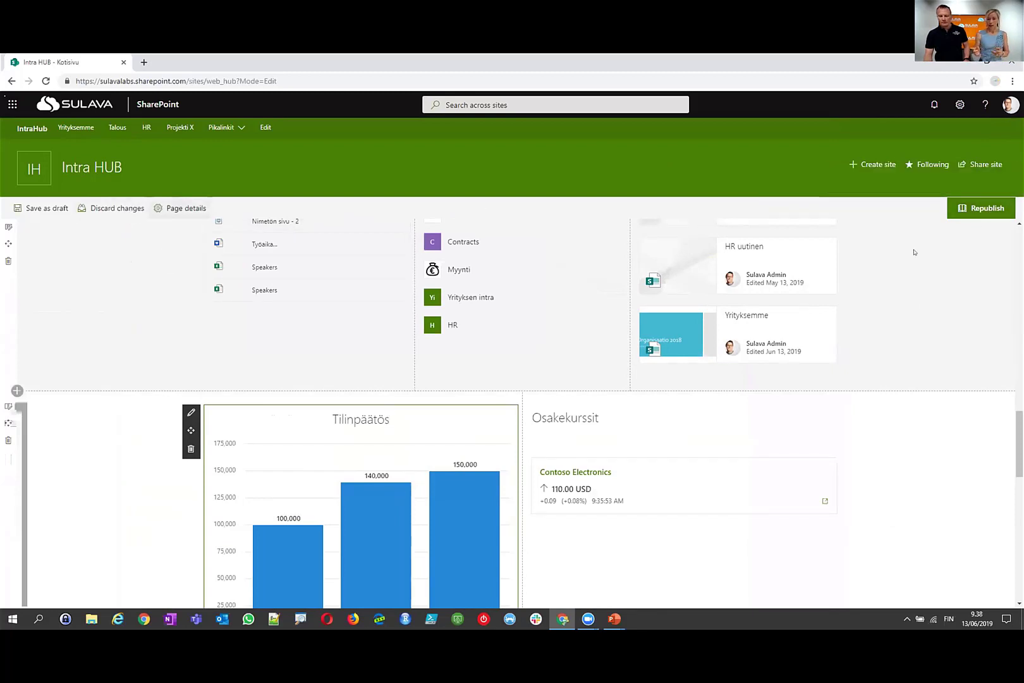
click(990, 213)
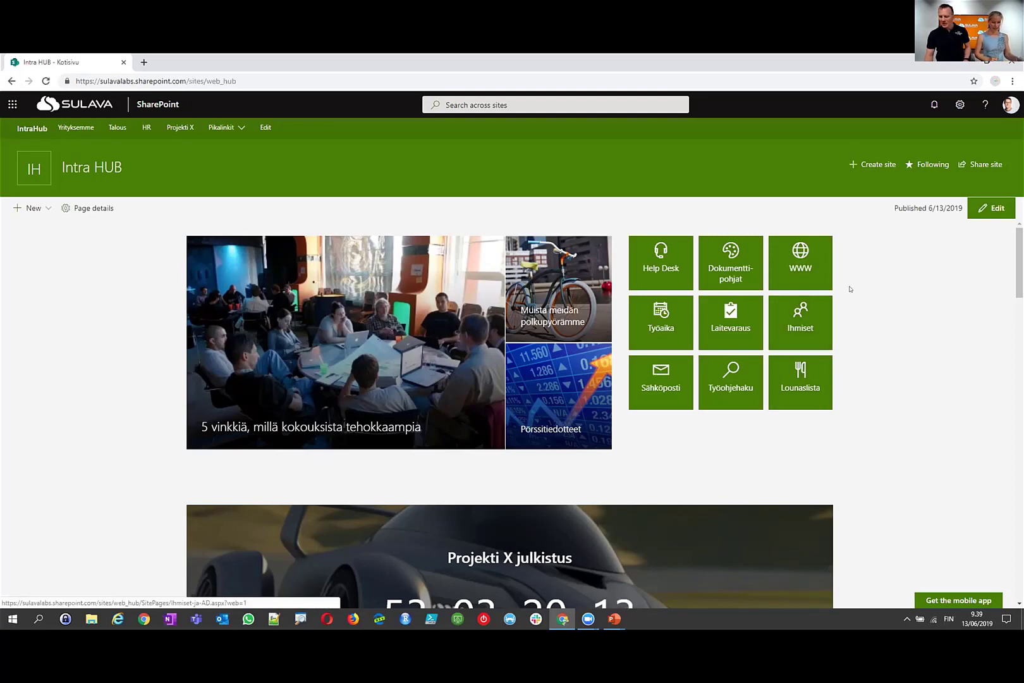
Step: Check the news, files and sites suggested by the search across sites, and dismiss the suggestions
click(517, 105)
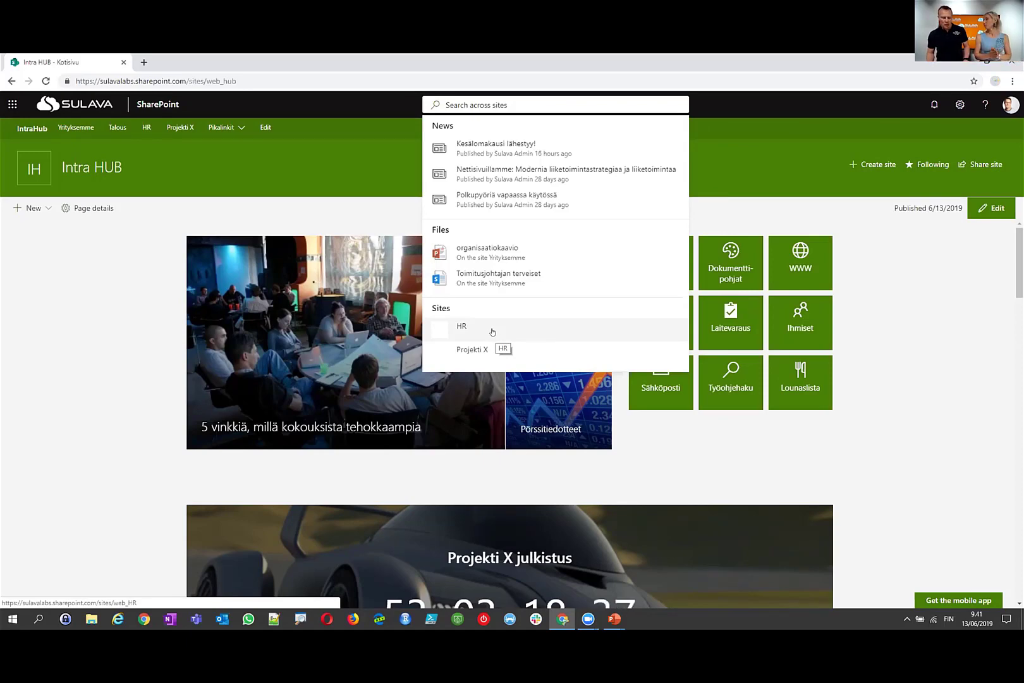
click(888, 339)
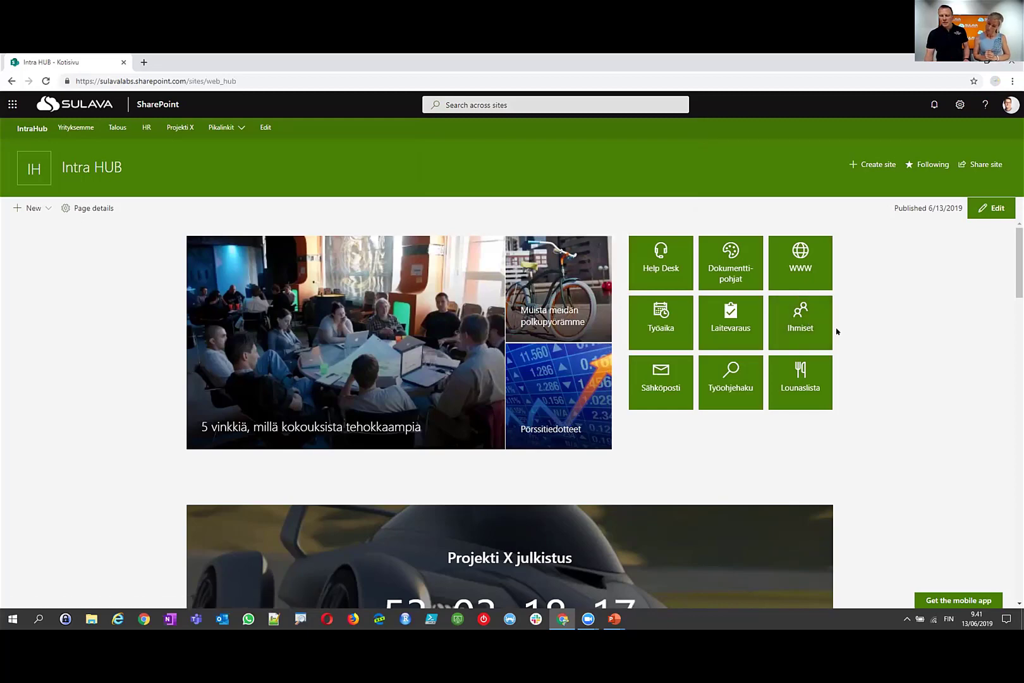
Step: Open the Ihmiset quick link and examine the people directory and Delve section of the Ihmiset ja AD page
click(800, 329)
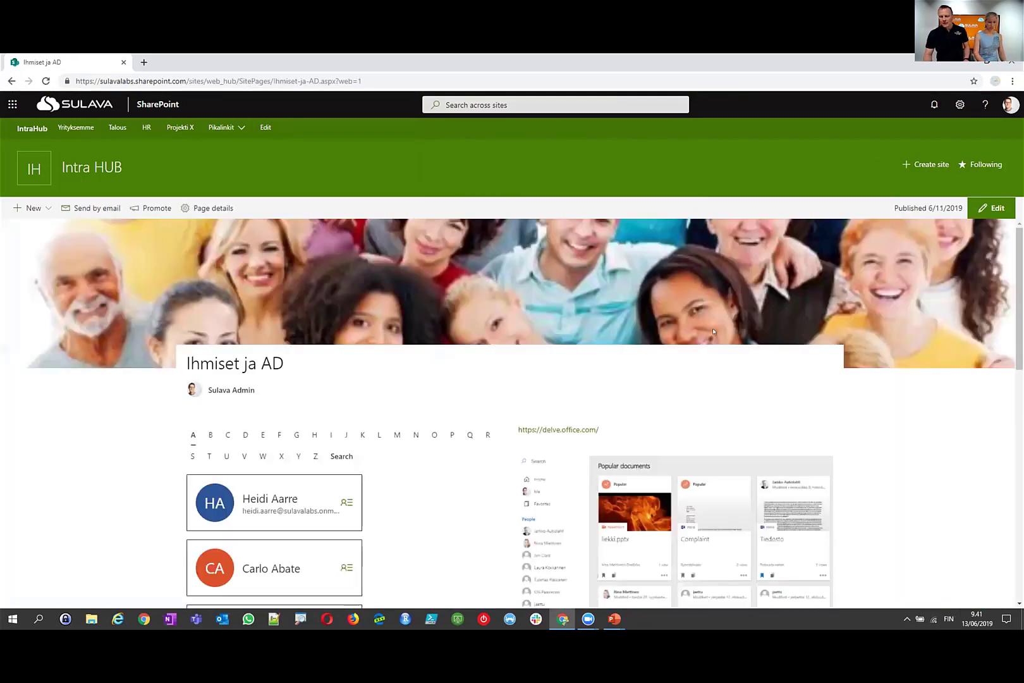
scroll(866, 416, down, 1)
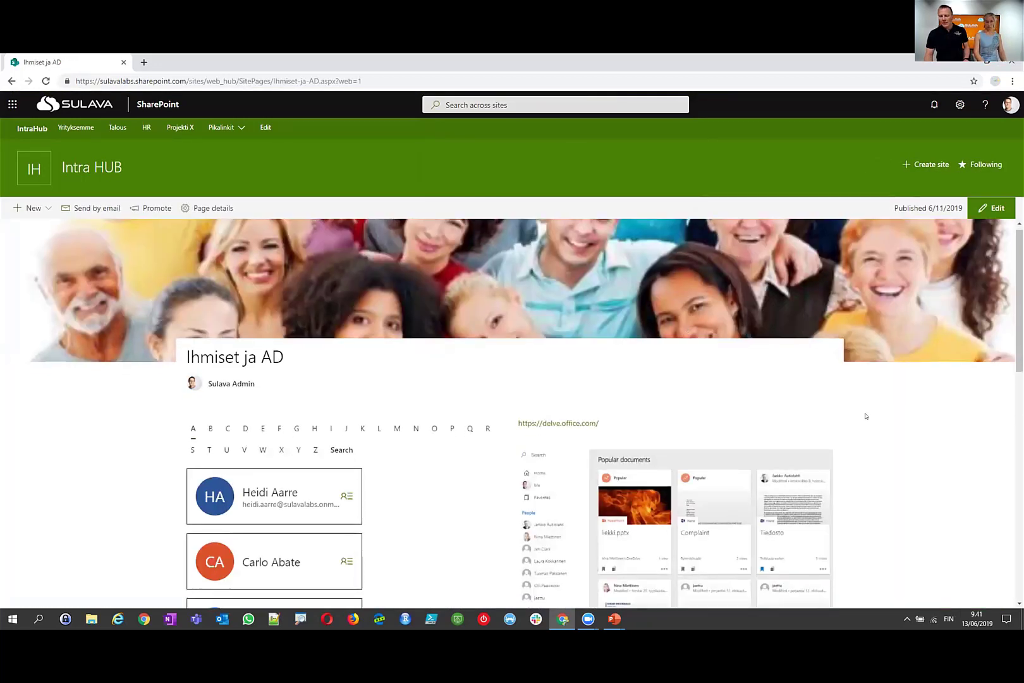
scroll(866, 416, down, 1)
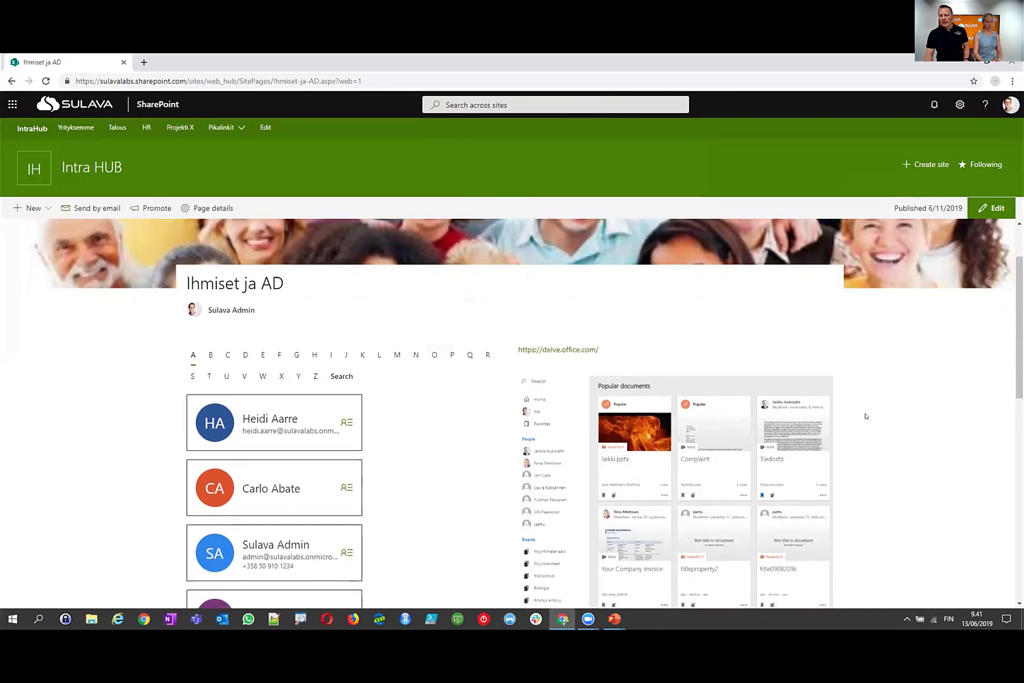
scroll(866, 416, down, 1)
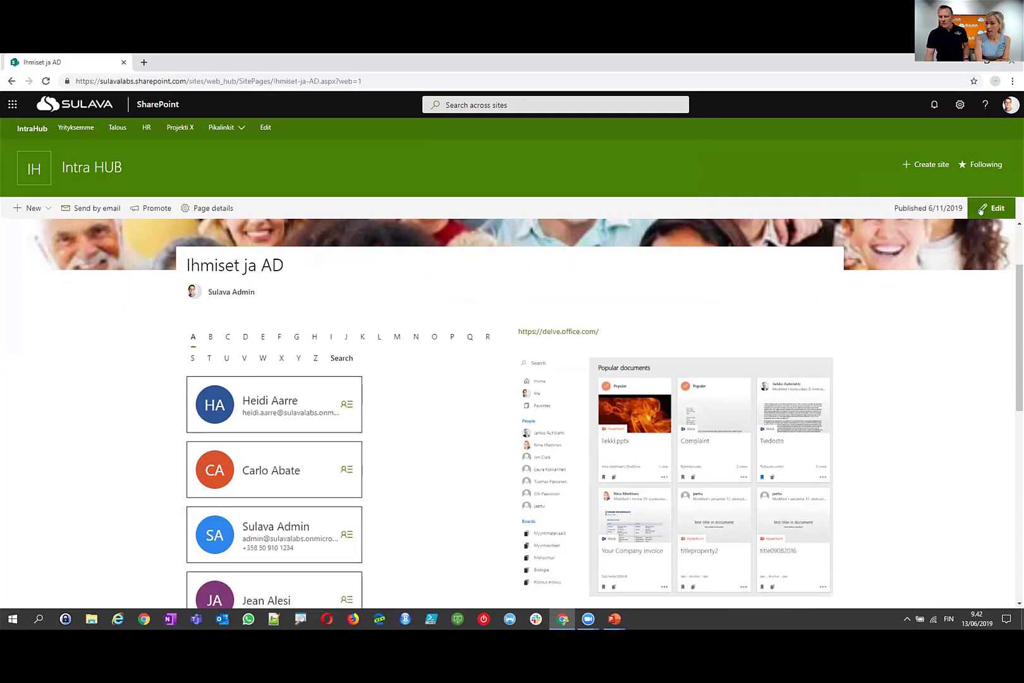
scroll(905, 380, down, 1)
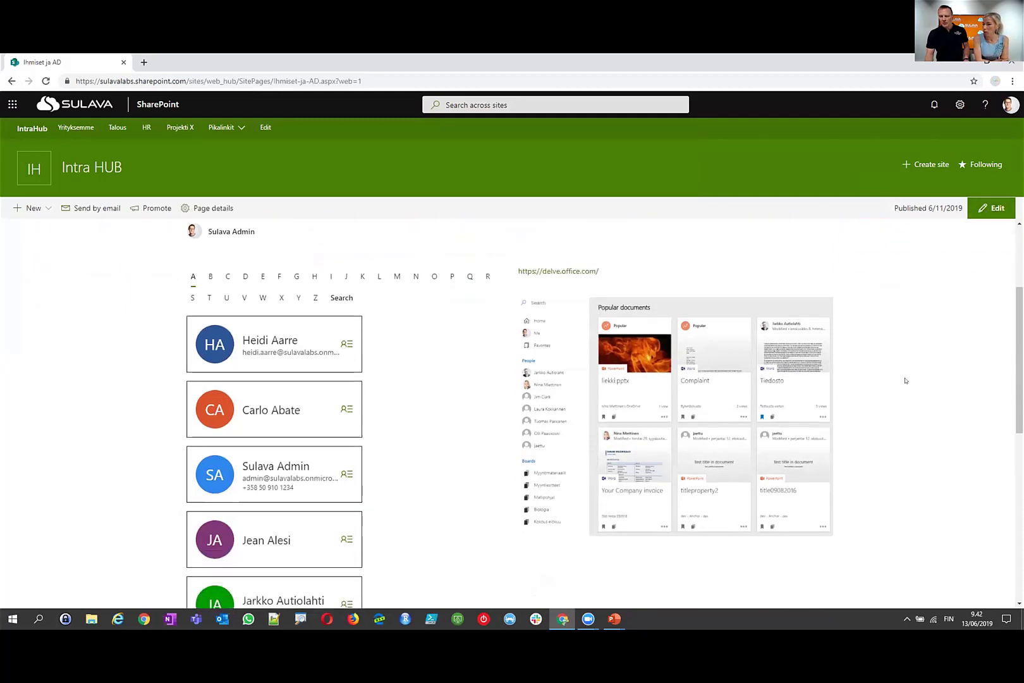
scroll(905, 381, down, 1)
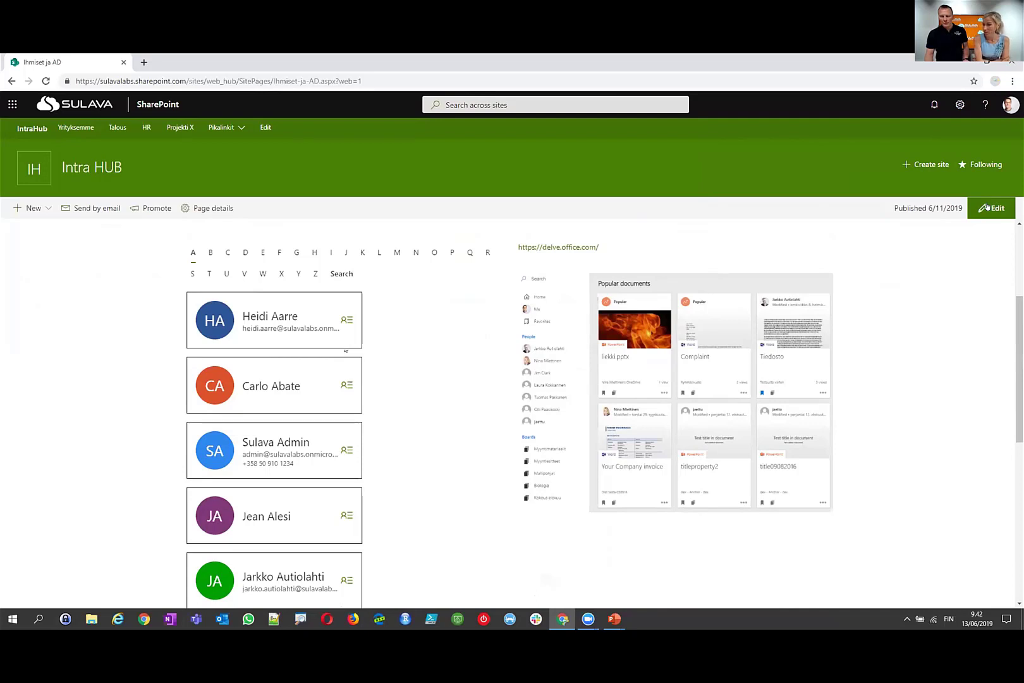
Step: Examine the people directory and My Team Organization Chart, expanding the second-level member's branch in the chart
scroll(473, 373, down, 1)
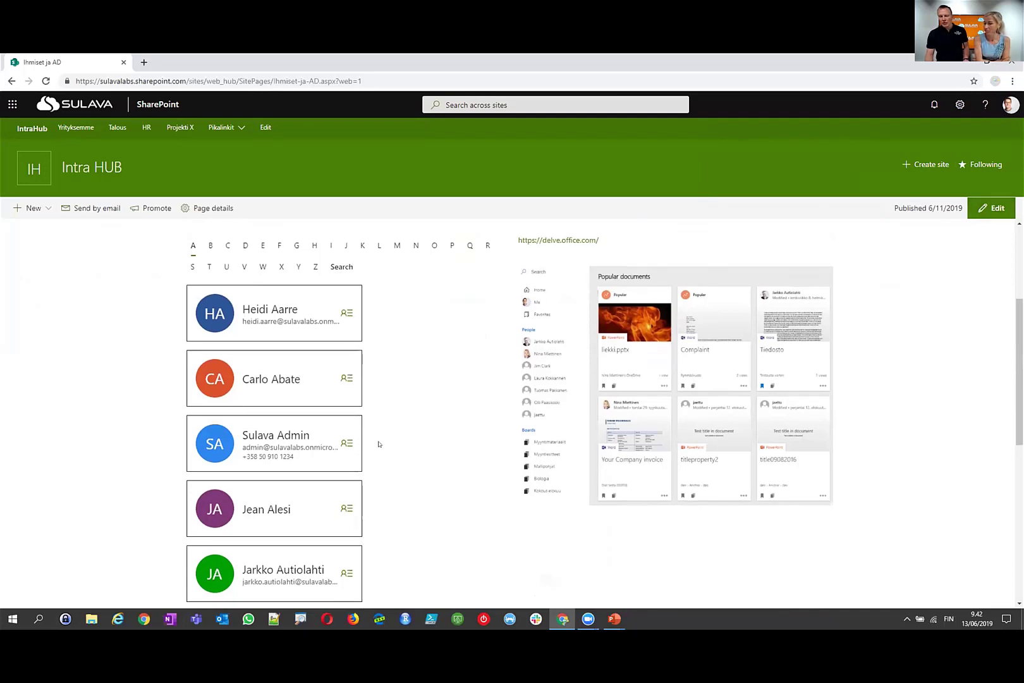
scroll(379, 445, down, 1)
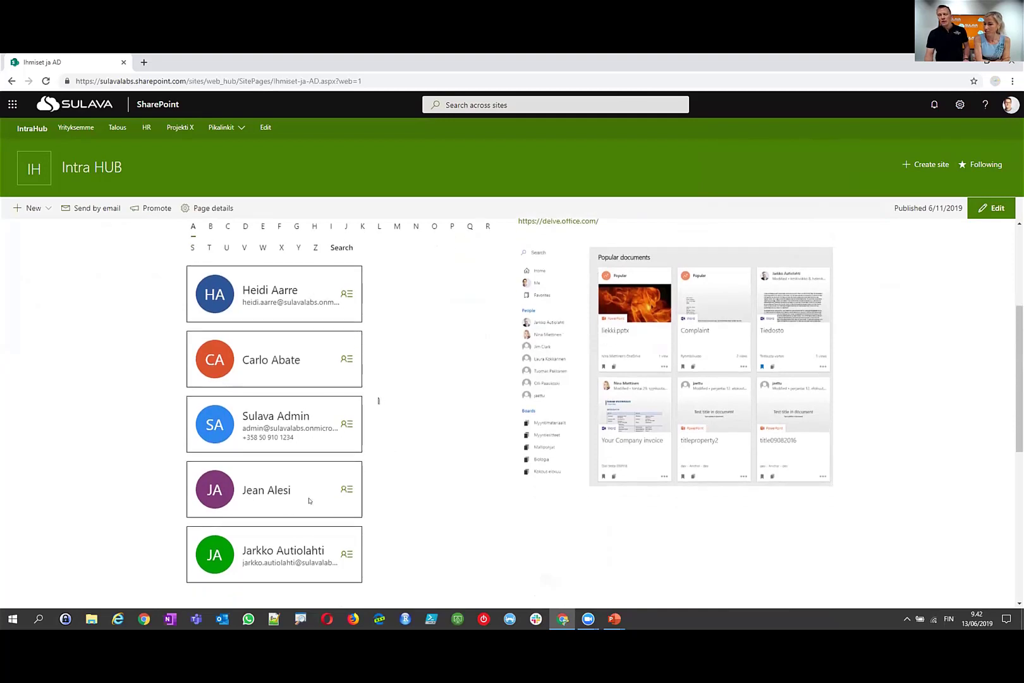
scroll(359, 490, down, 1)
scroll(358, 490, down, 2)
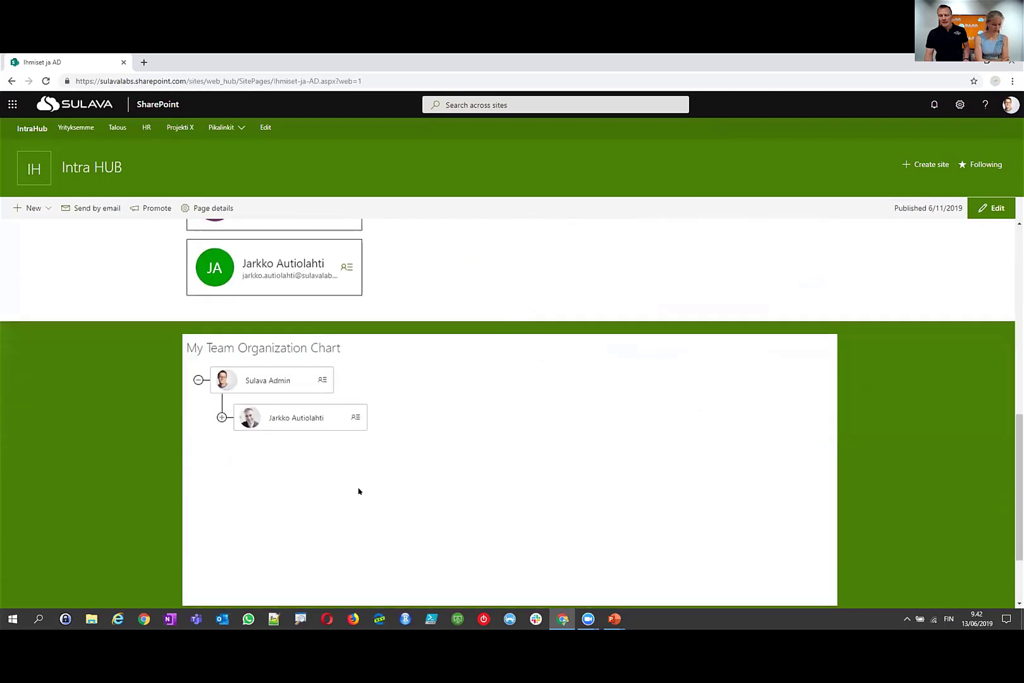
click(222, 417)
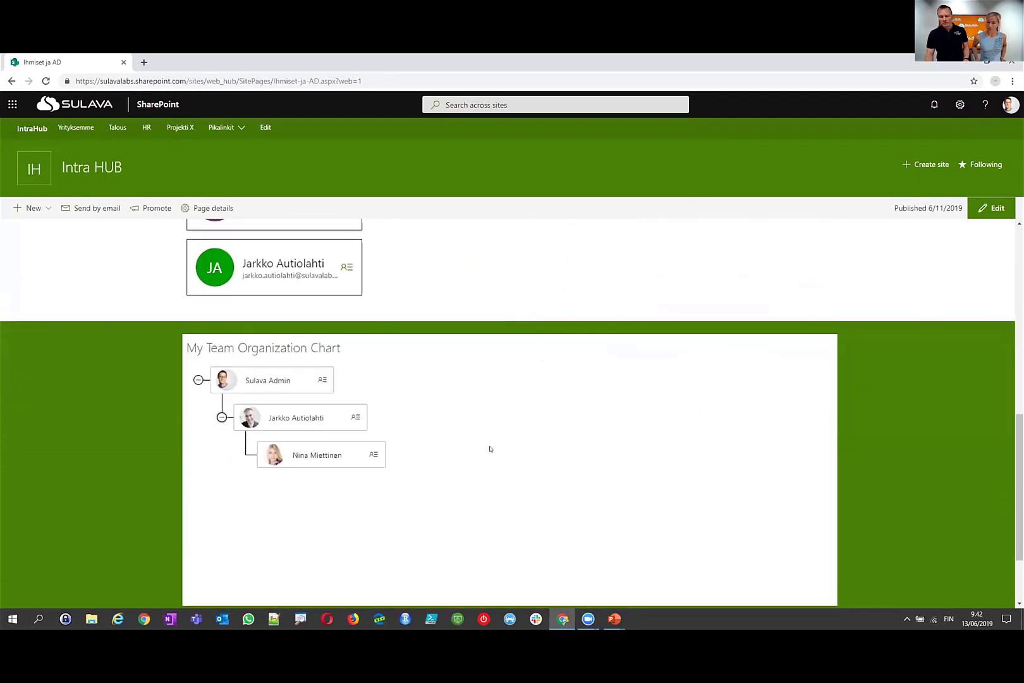
scroll(489, 449, up, 1)
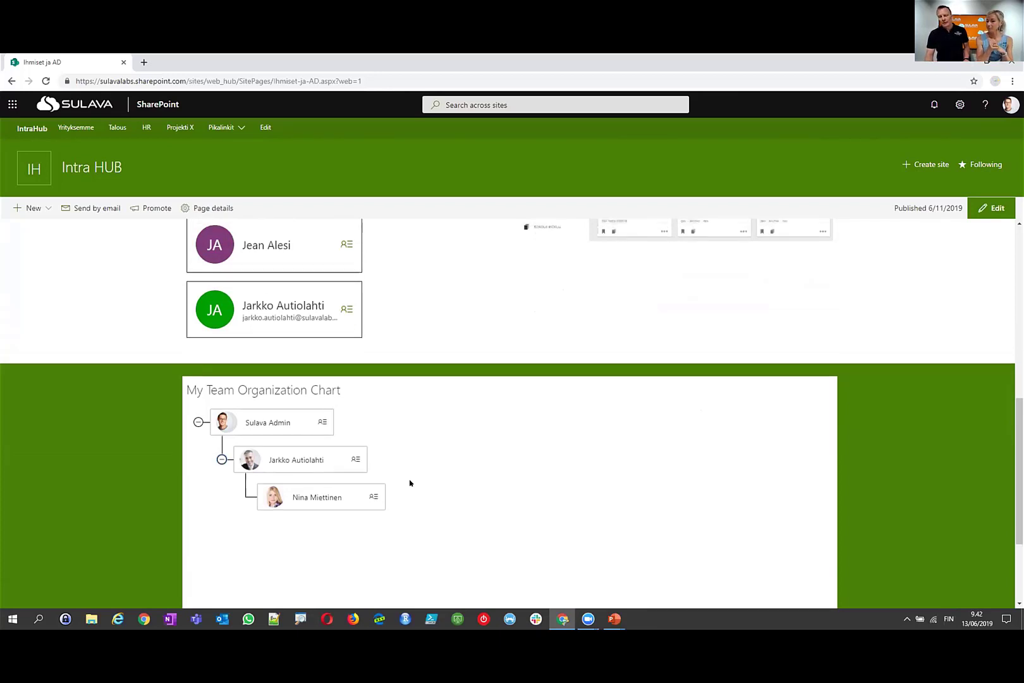
scroll(410, 483, up, 5)
scroll(410, 483, up, 3)
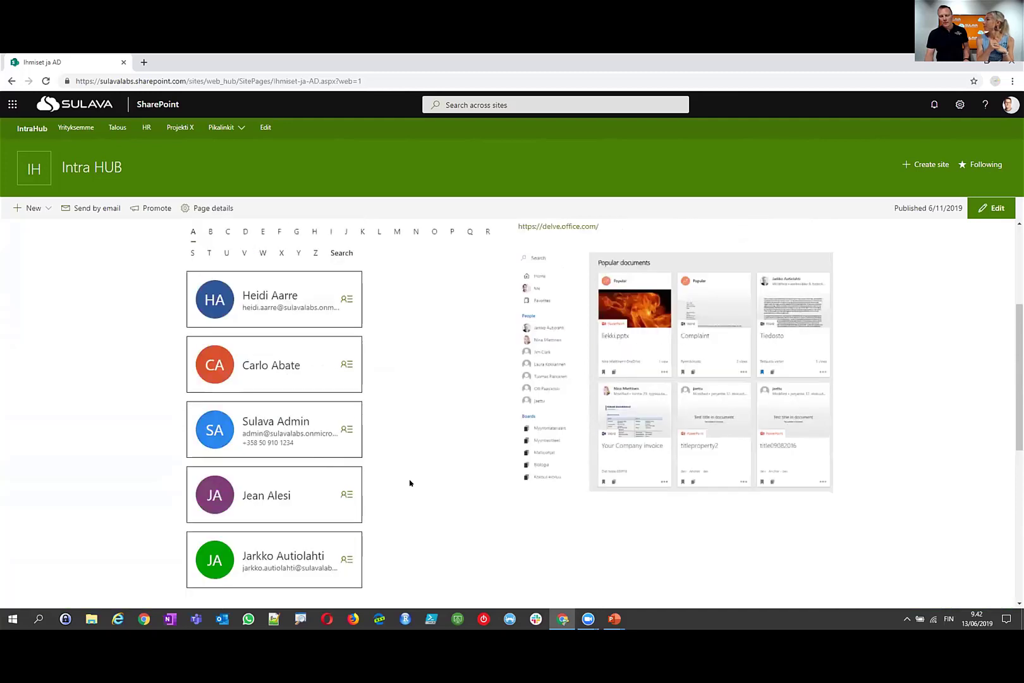
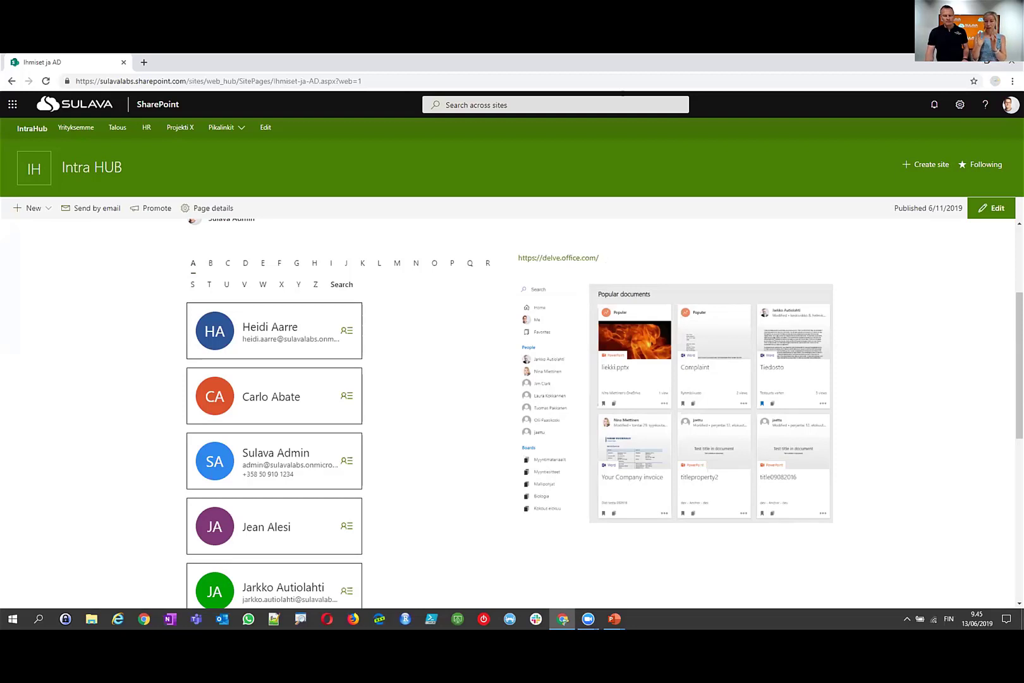
Step: Check the suggestions of the search across sites, dismiss them and look over the people directory again
click(604, 98)
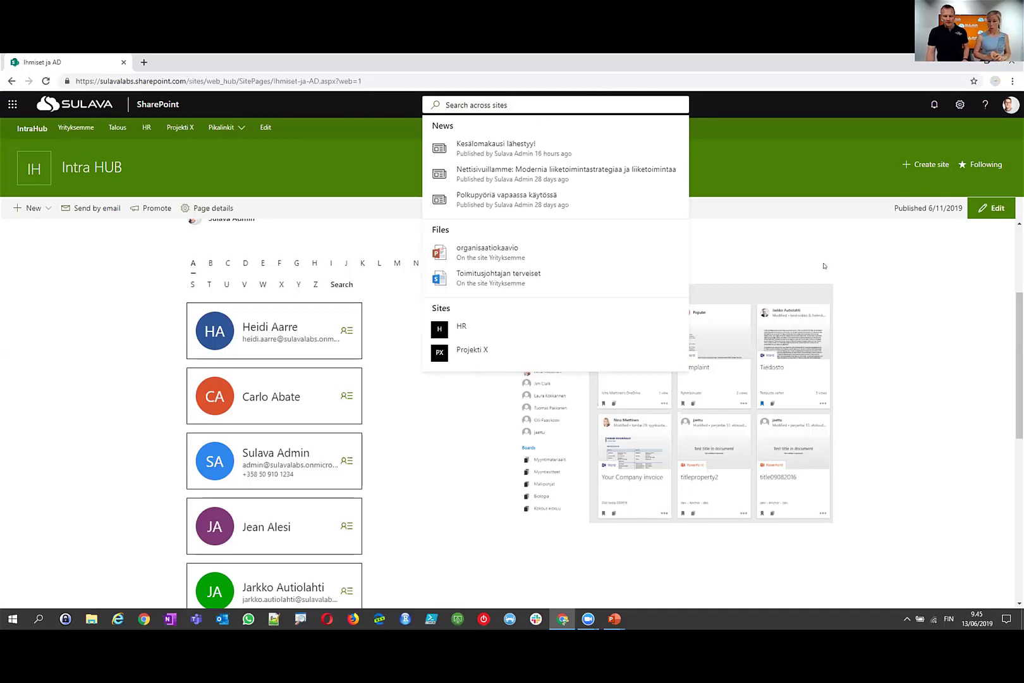
click(880, 296)
scroll(849, 382, down, 2)
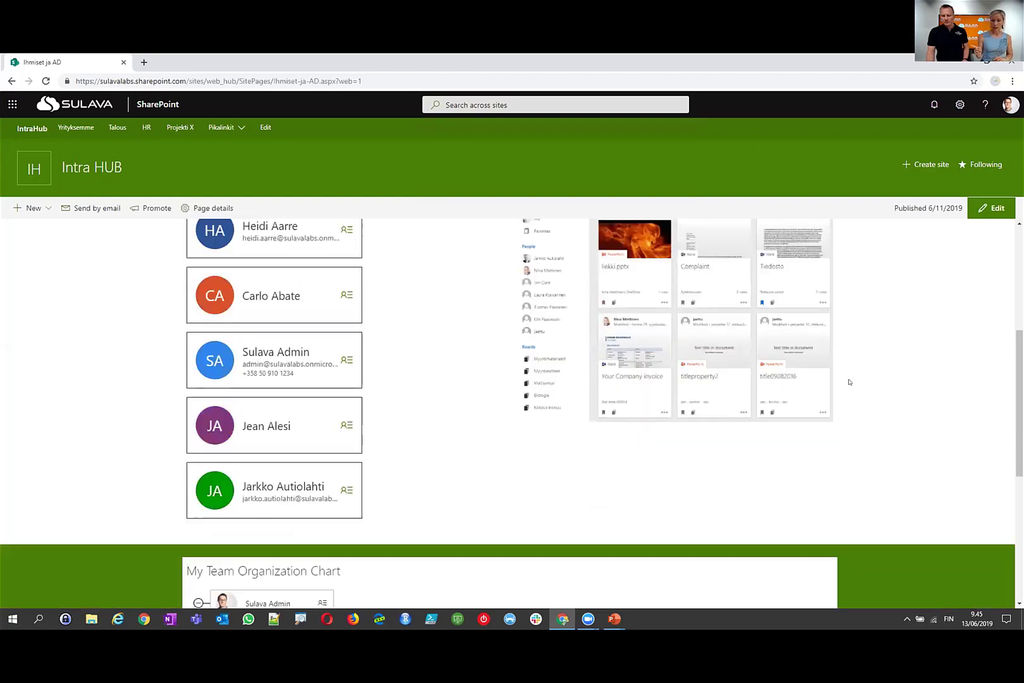
scroll(892, 281, up, 5)
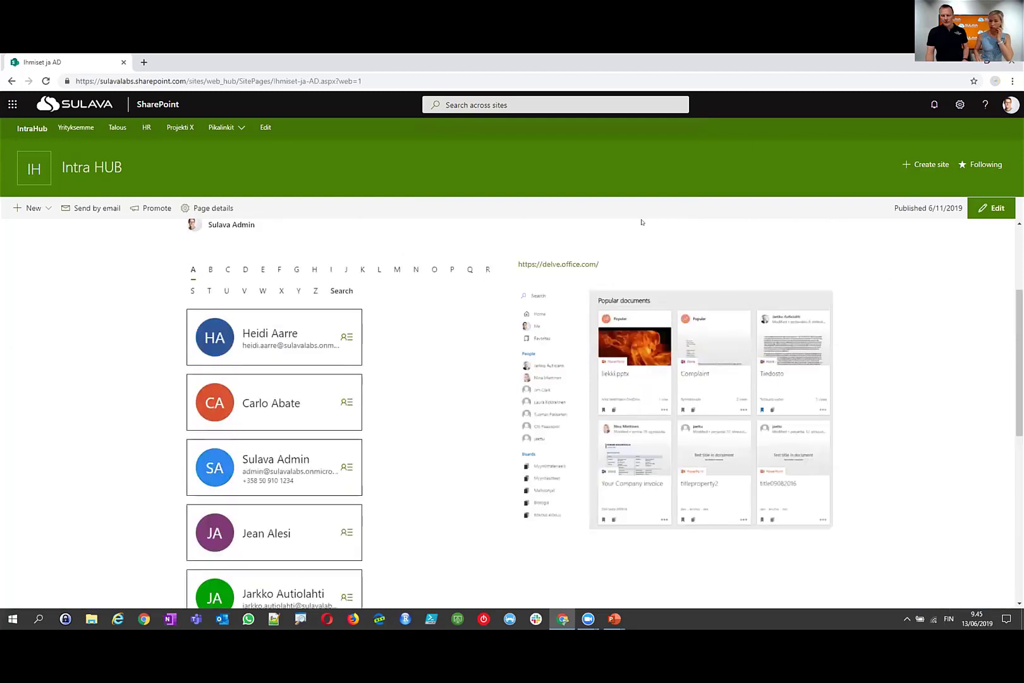
Step: Open the HR site's Matkustaminen page for editing and show the settings of its People profiles web part
click(145, 128)
scroll(396, 244, down, 3)
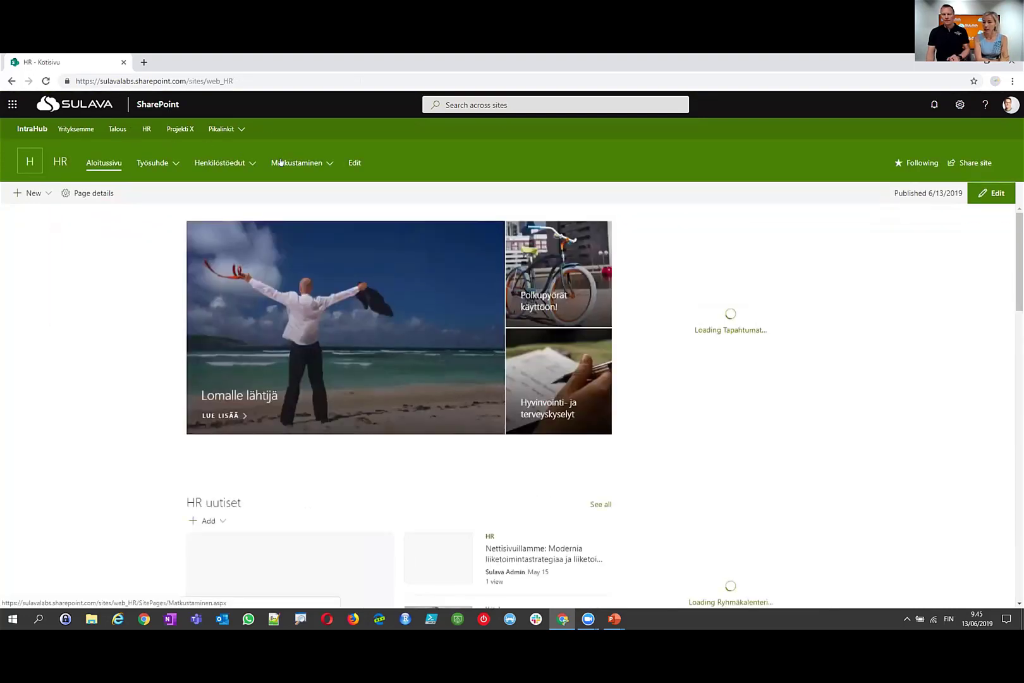
click(280, 162)
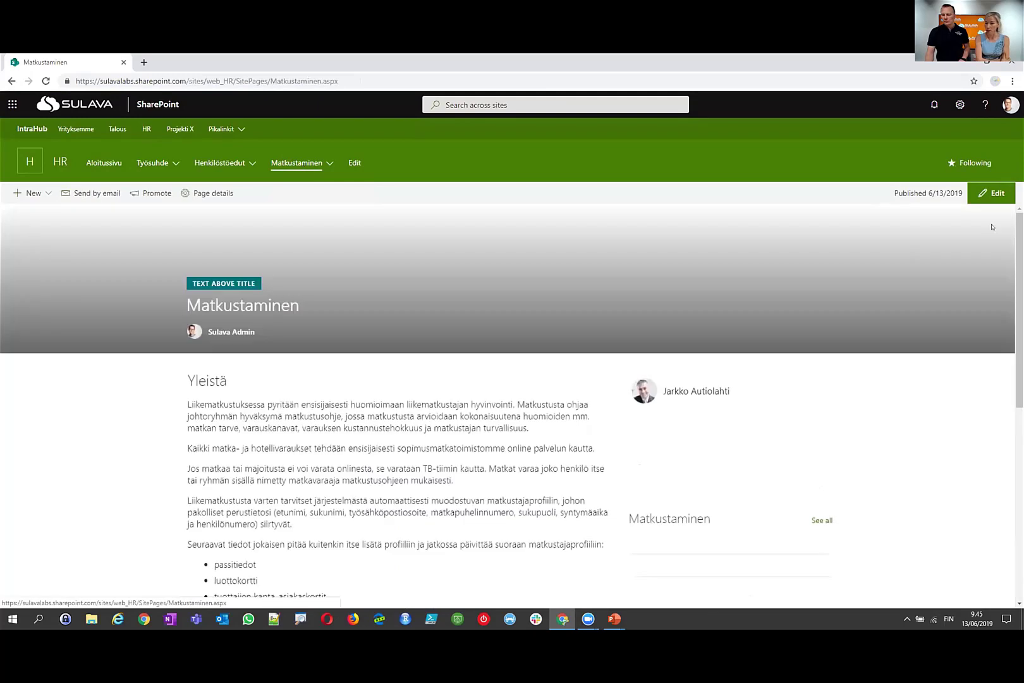
click(1001, 196)
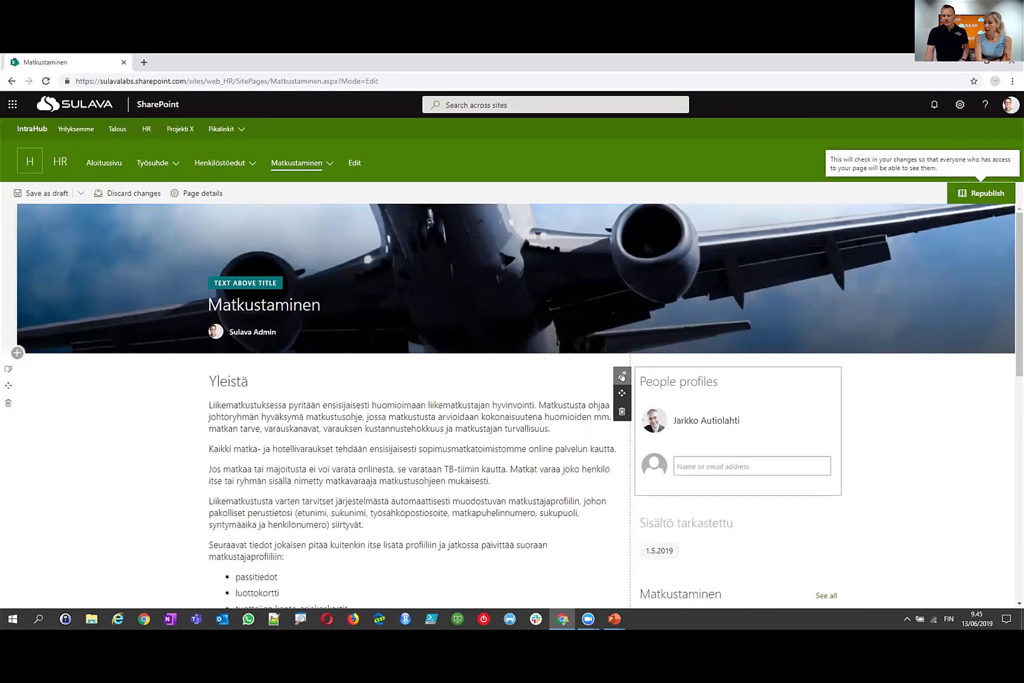
click(622, 375)
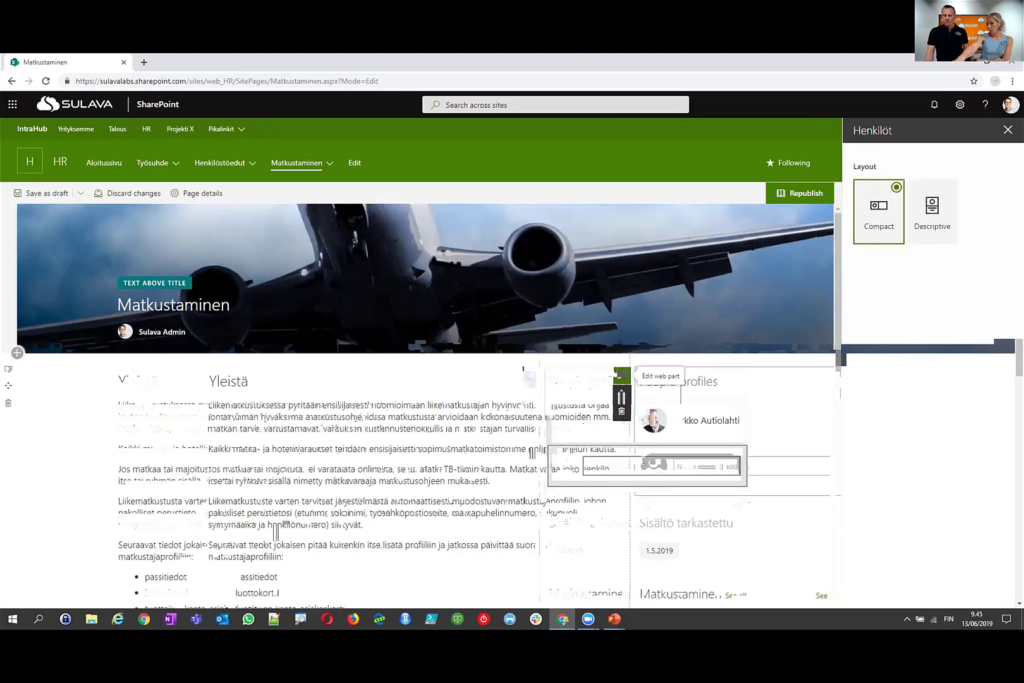
Step: View the contact details and files on the page author's profile card in the Matkustaminen title area
click(165, 332)
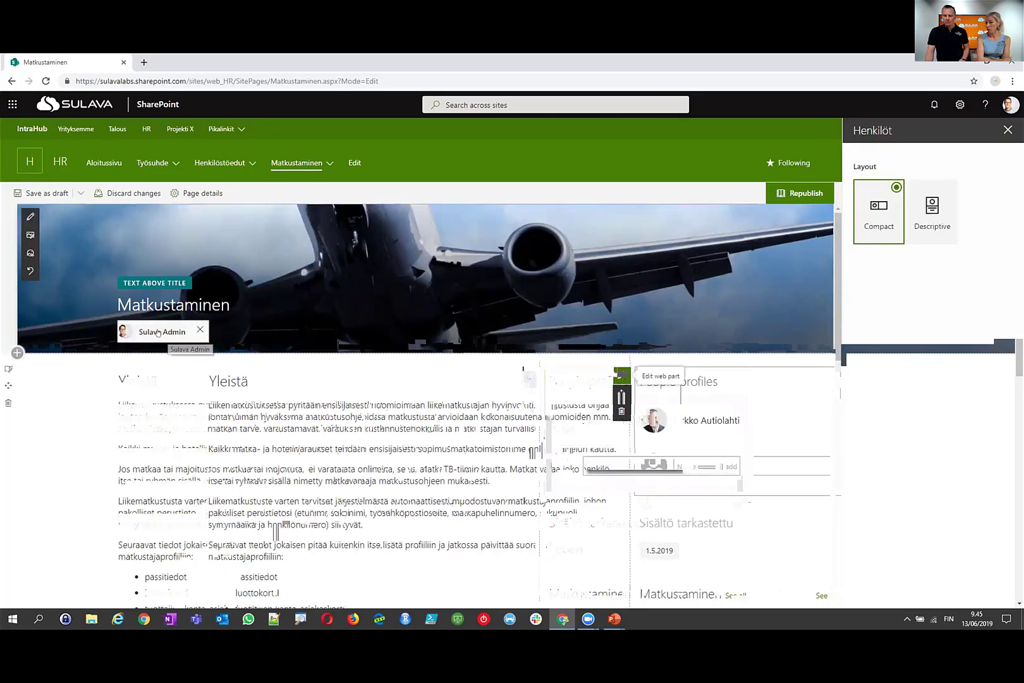
mouse_move(152, 332)
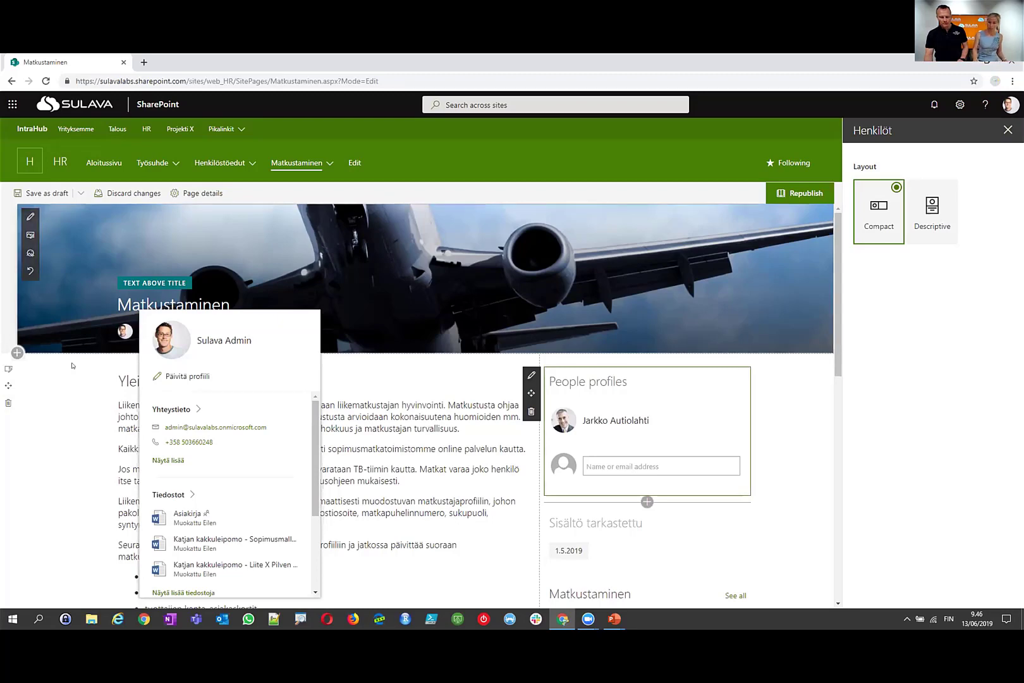
click(166, 332)
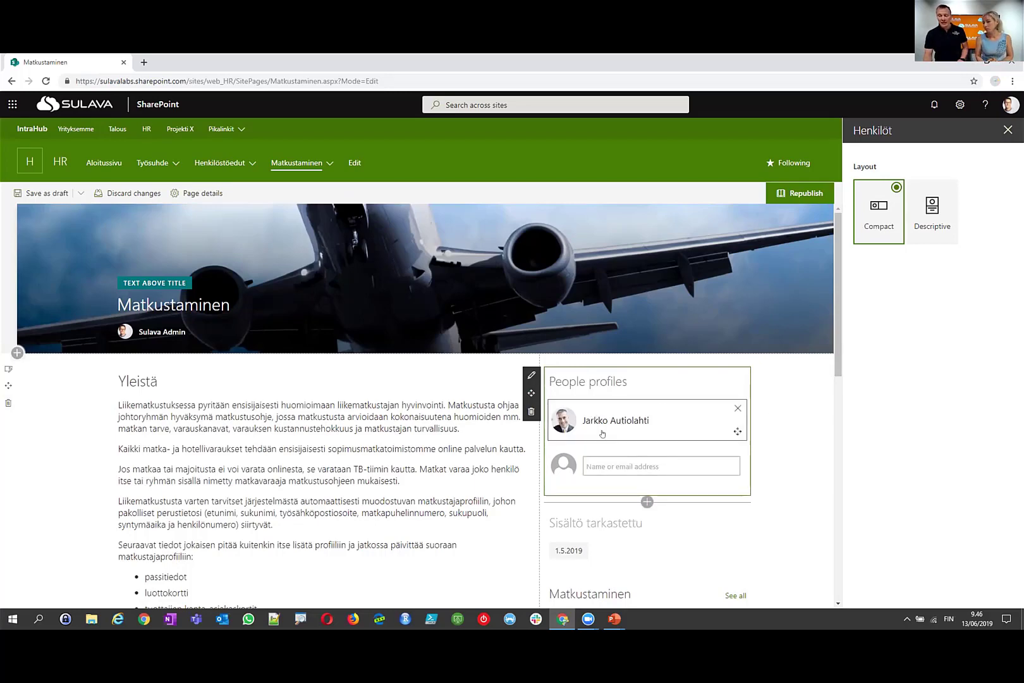
Step: Close the section settings and republish the Matkustaminen page
click(794, 426)
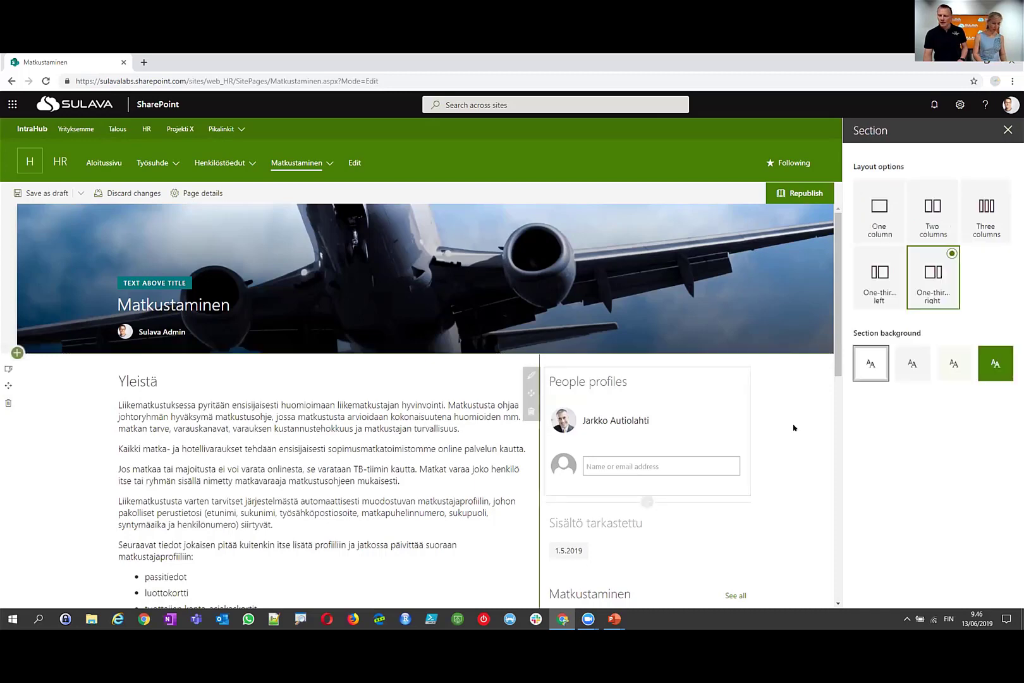
click(1008, 131)
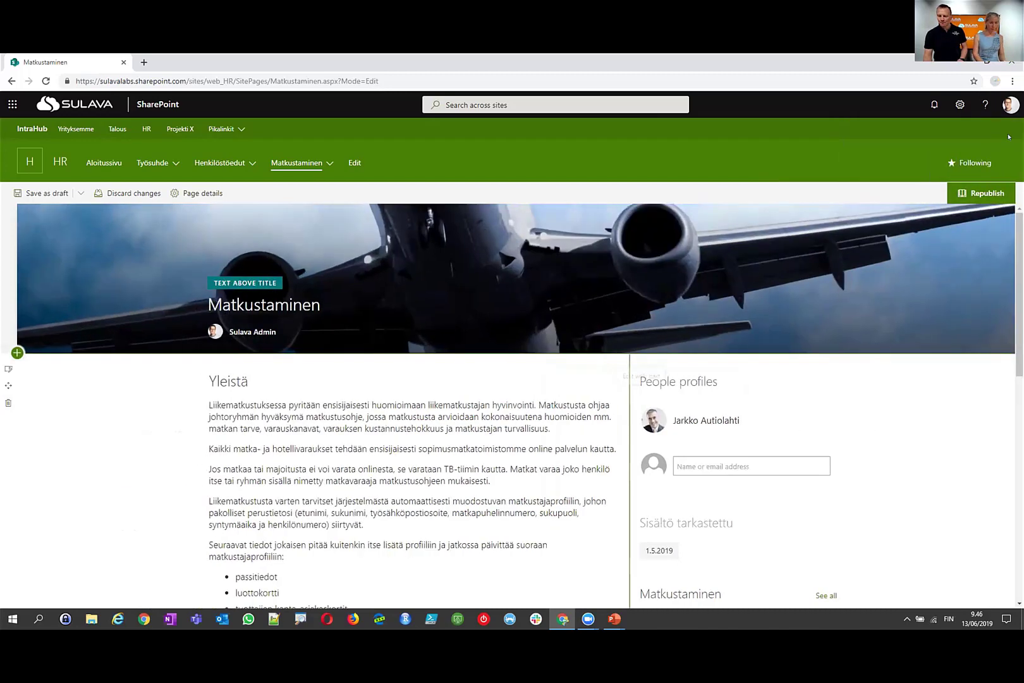
click(976, 194)
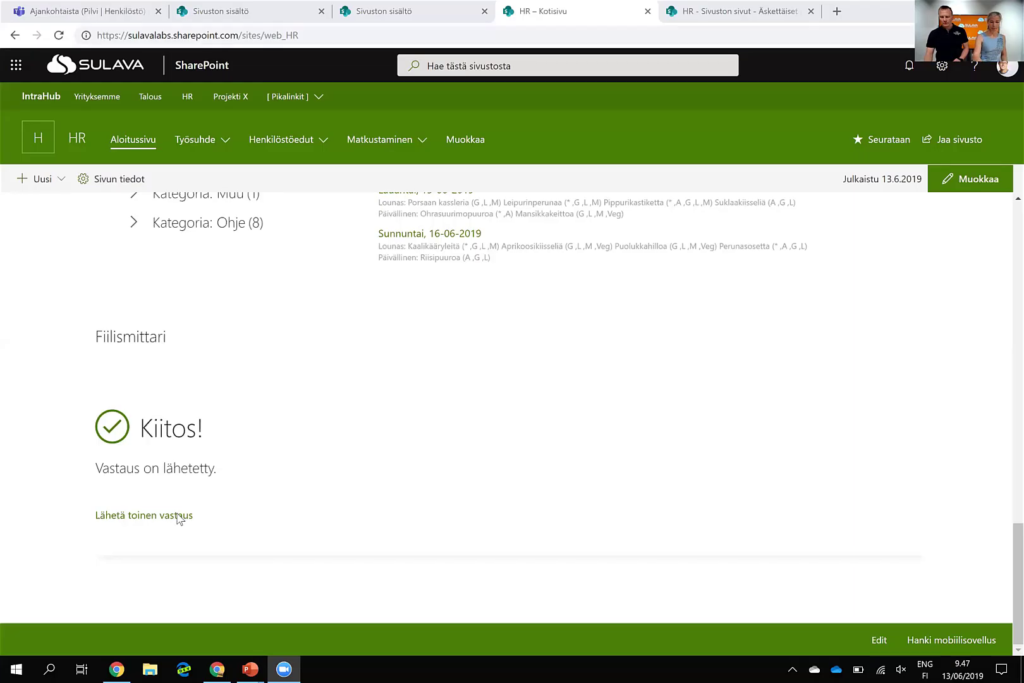
Step: Look through the HR home page from the Fiilismittari survey up to the news, and open all HR uutiset items
scroll(754, 528, up, 7)
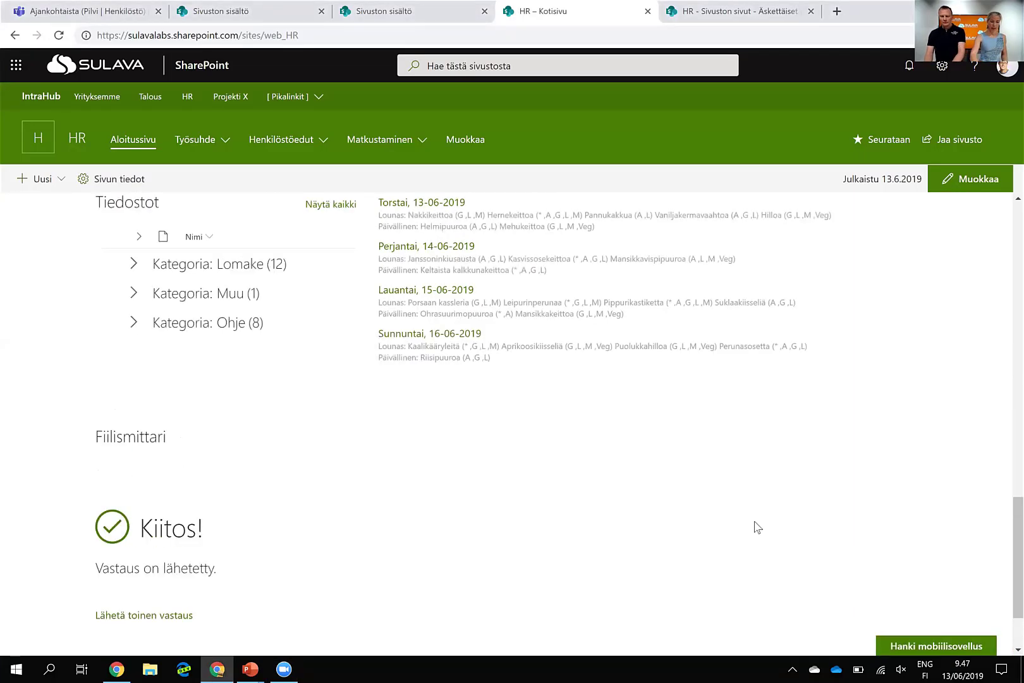
scroll(757, 527, up, 2)
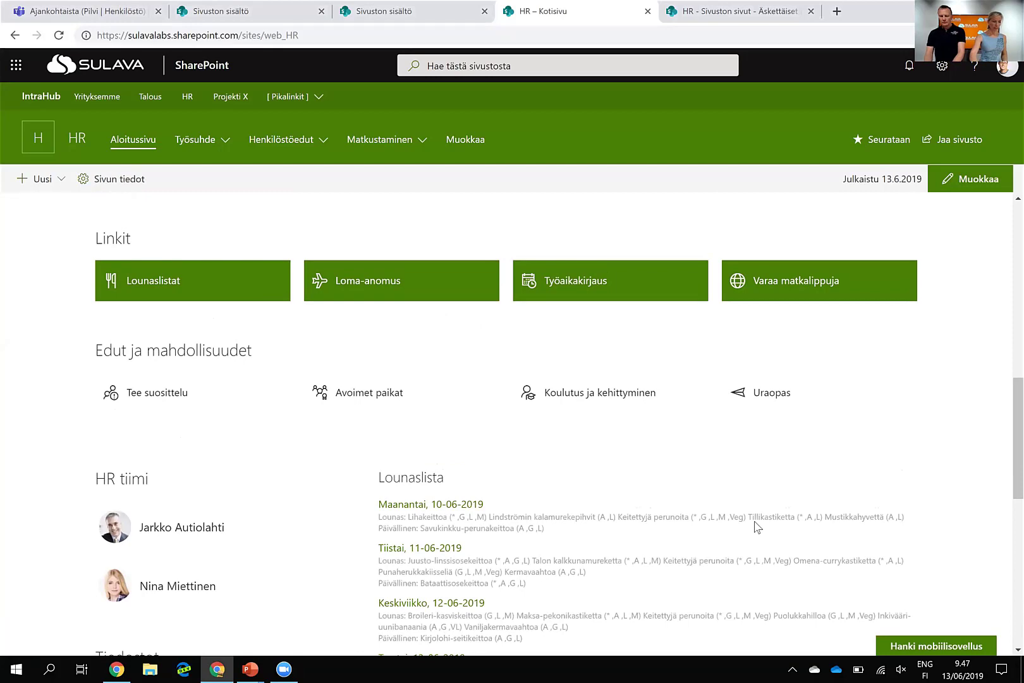
scroll(757, 527, up, 6)
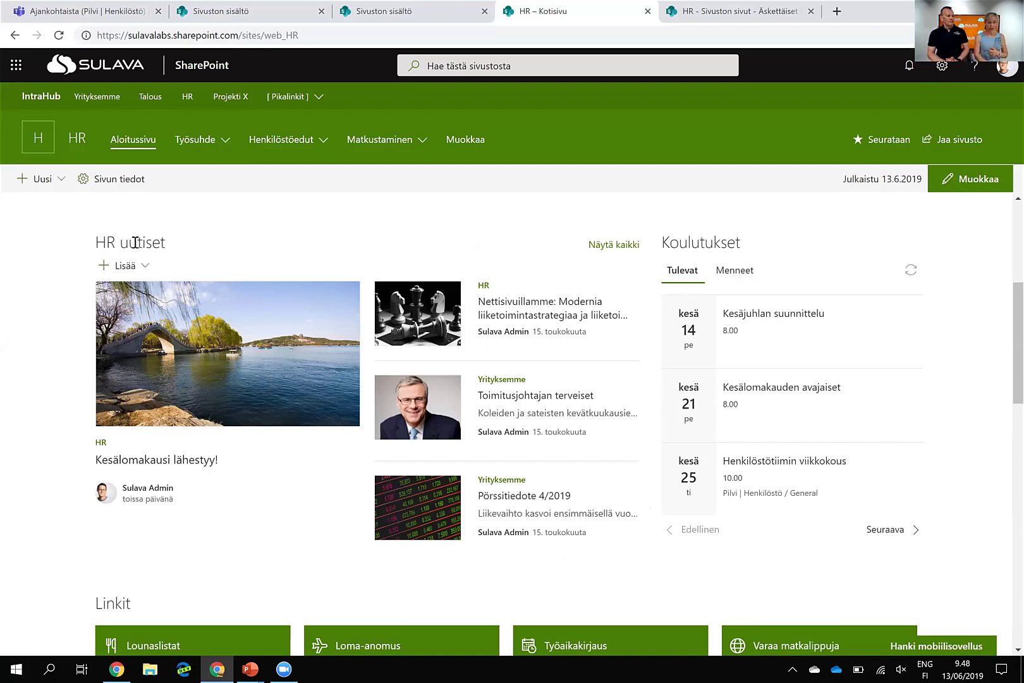
click(623, 247)
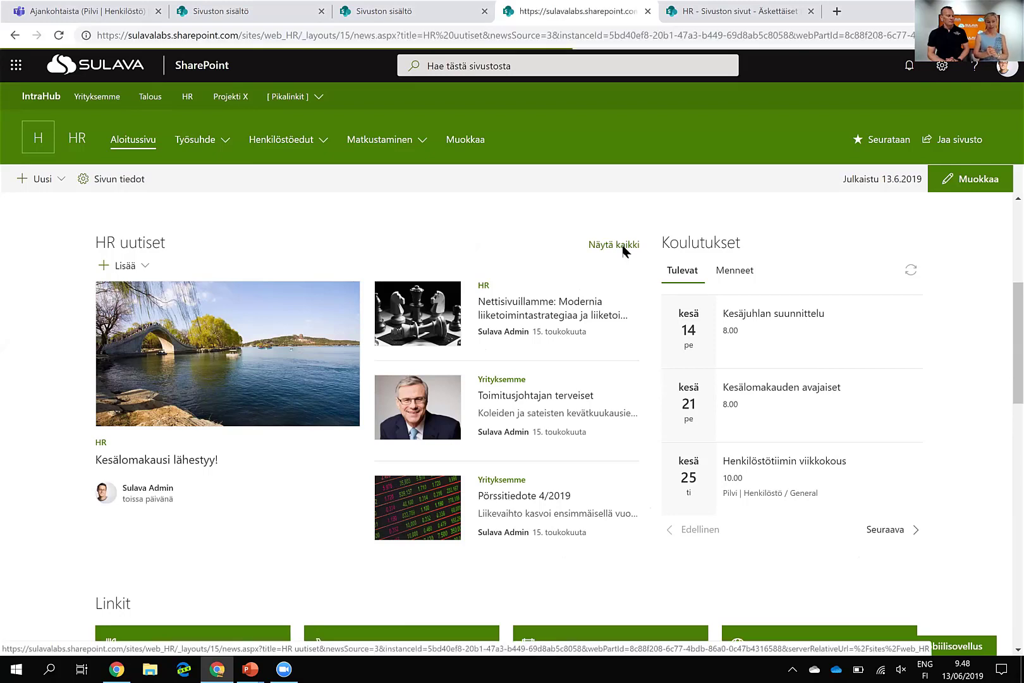